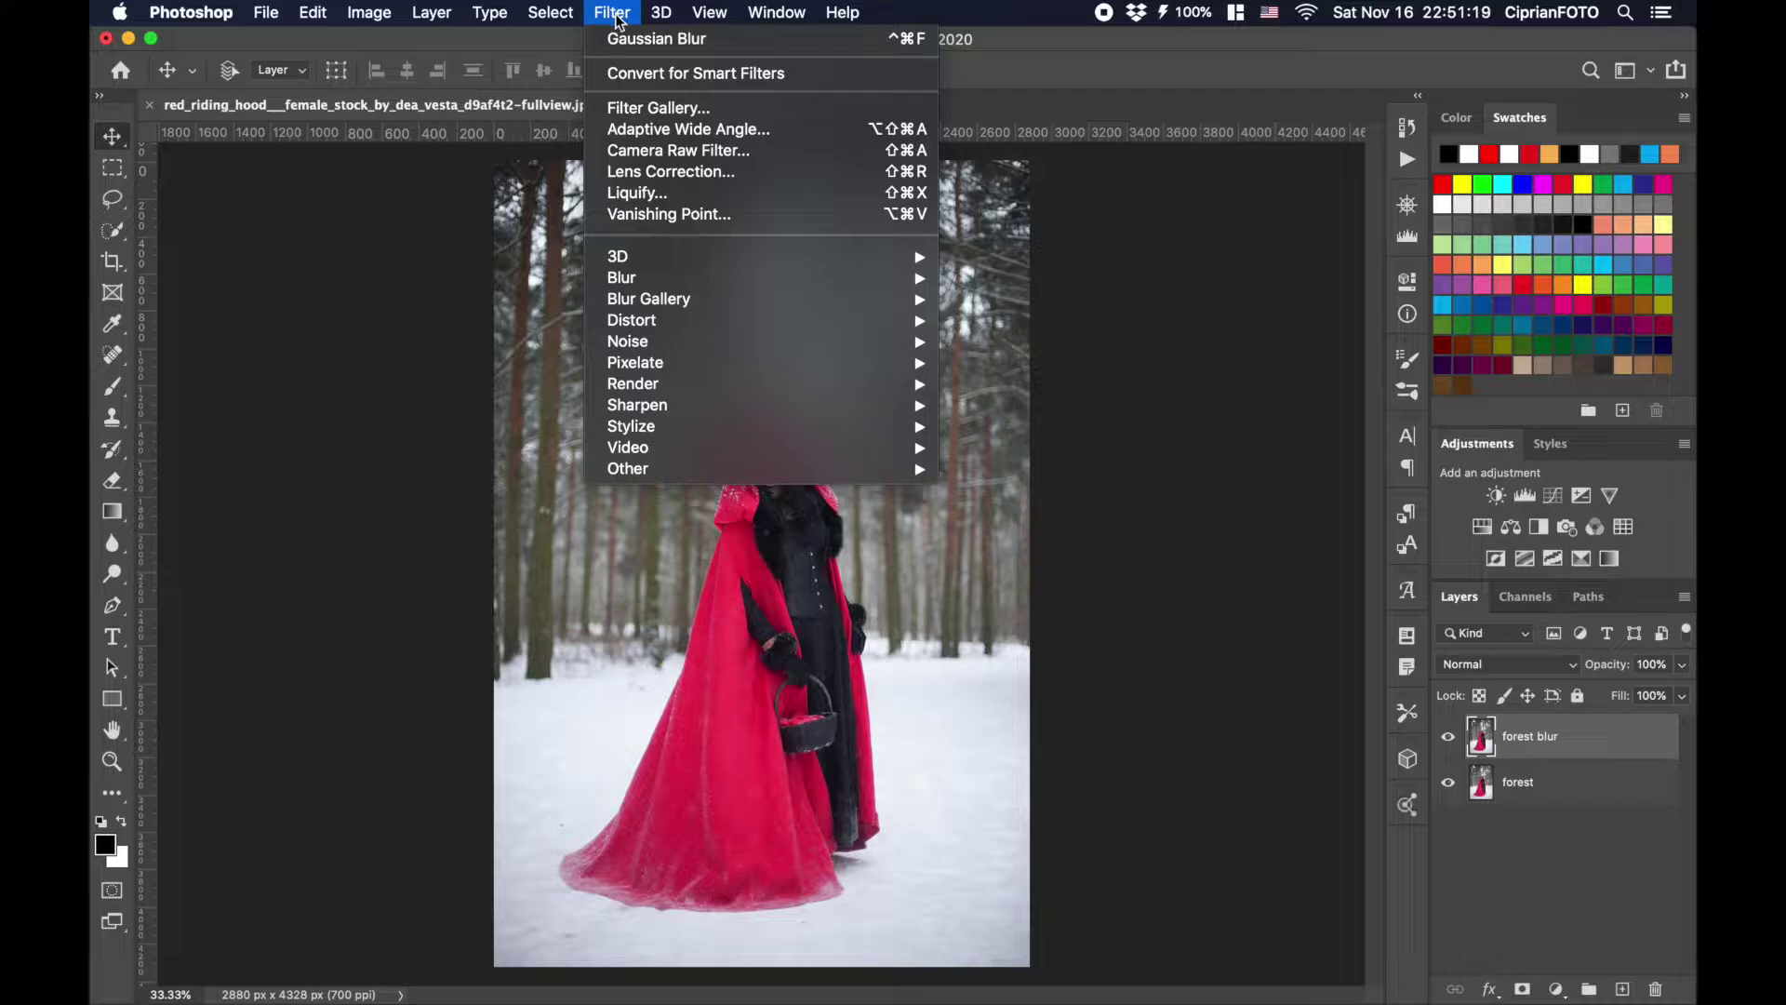
# Apply a Gaussian Blur to the forest blur layer.
pyautogui.moveTo(645, 275)
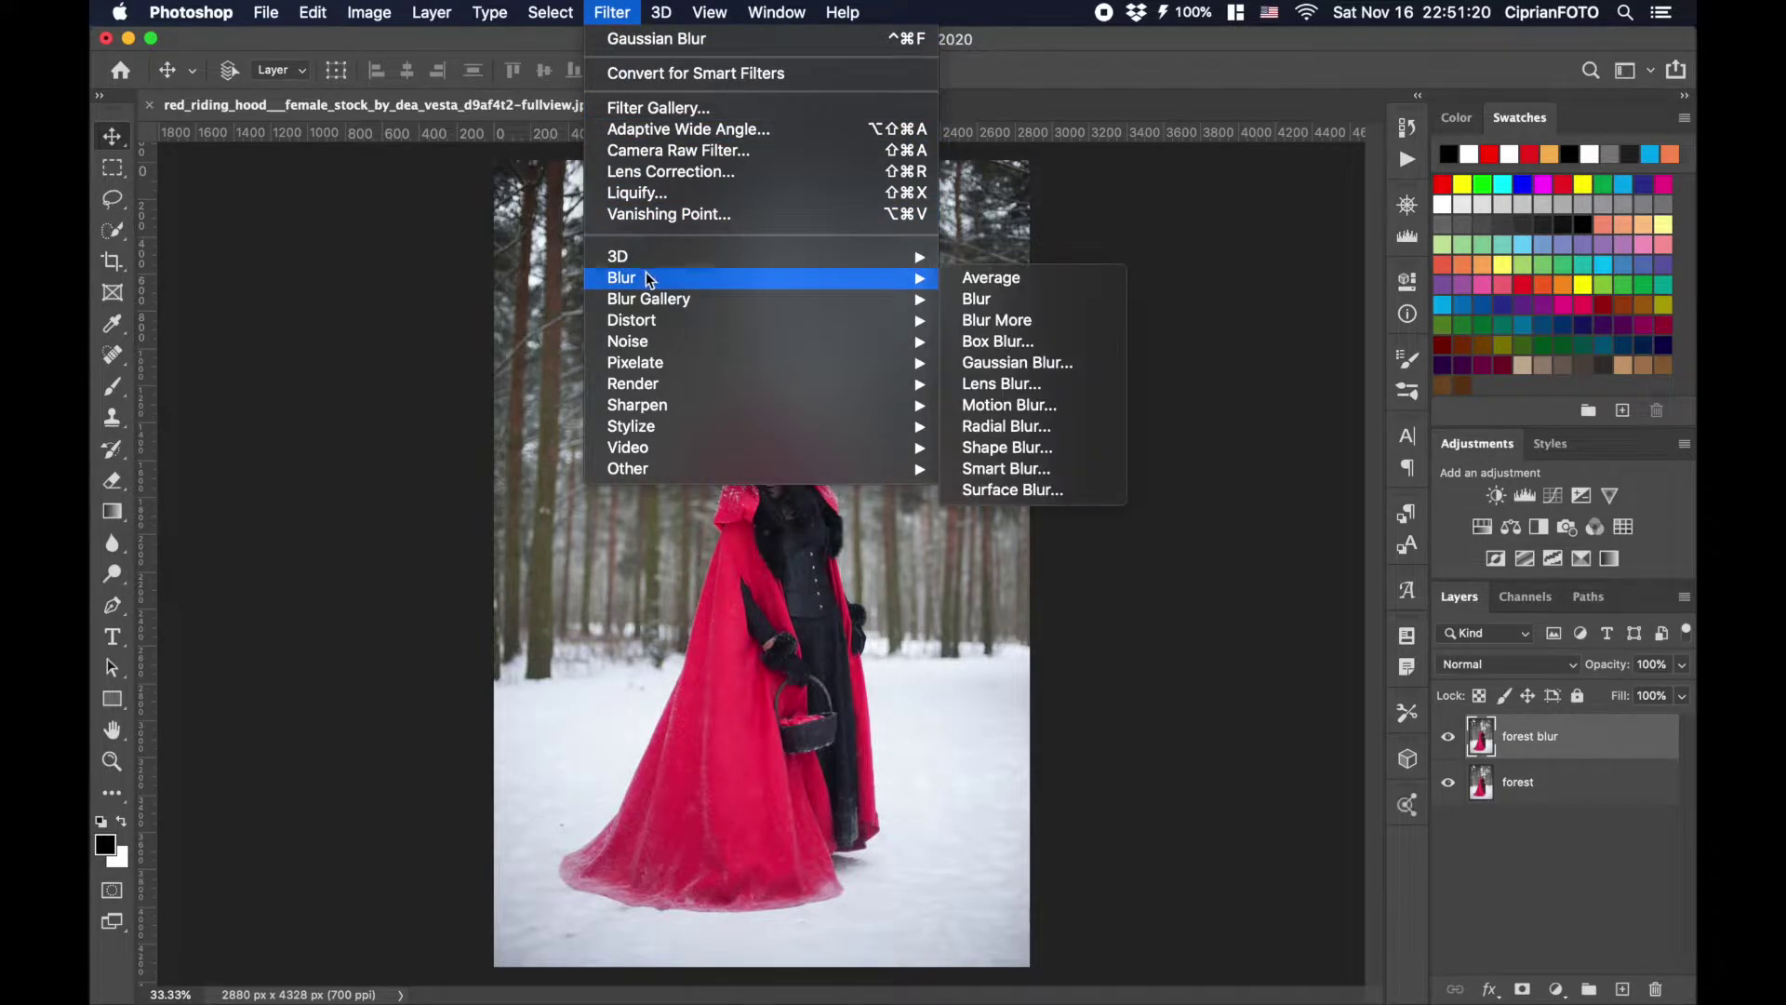
pyautogui.click(1018, 365)
pyautogui.click(1022, 263)
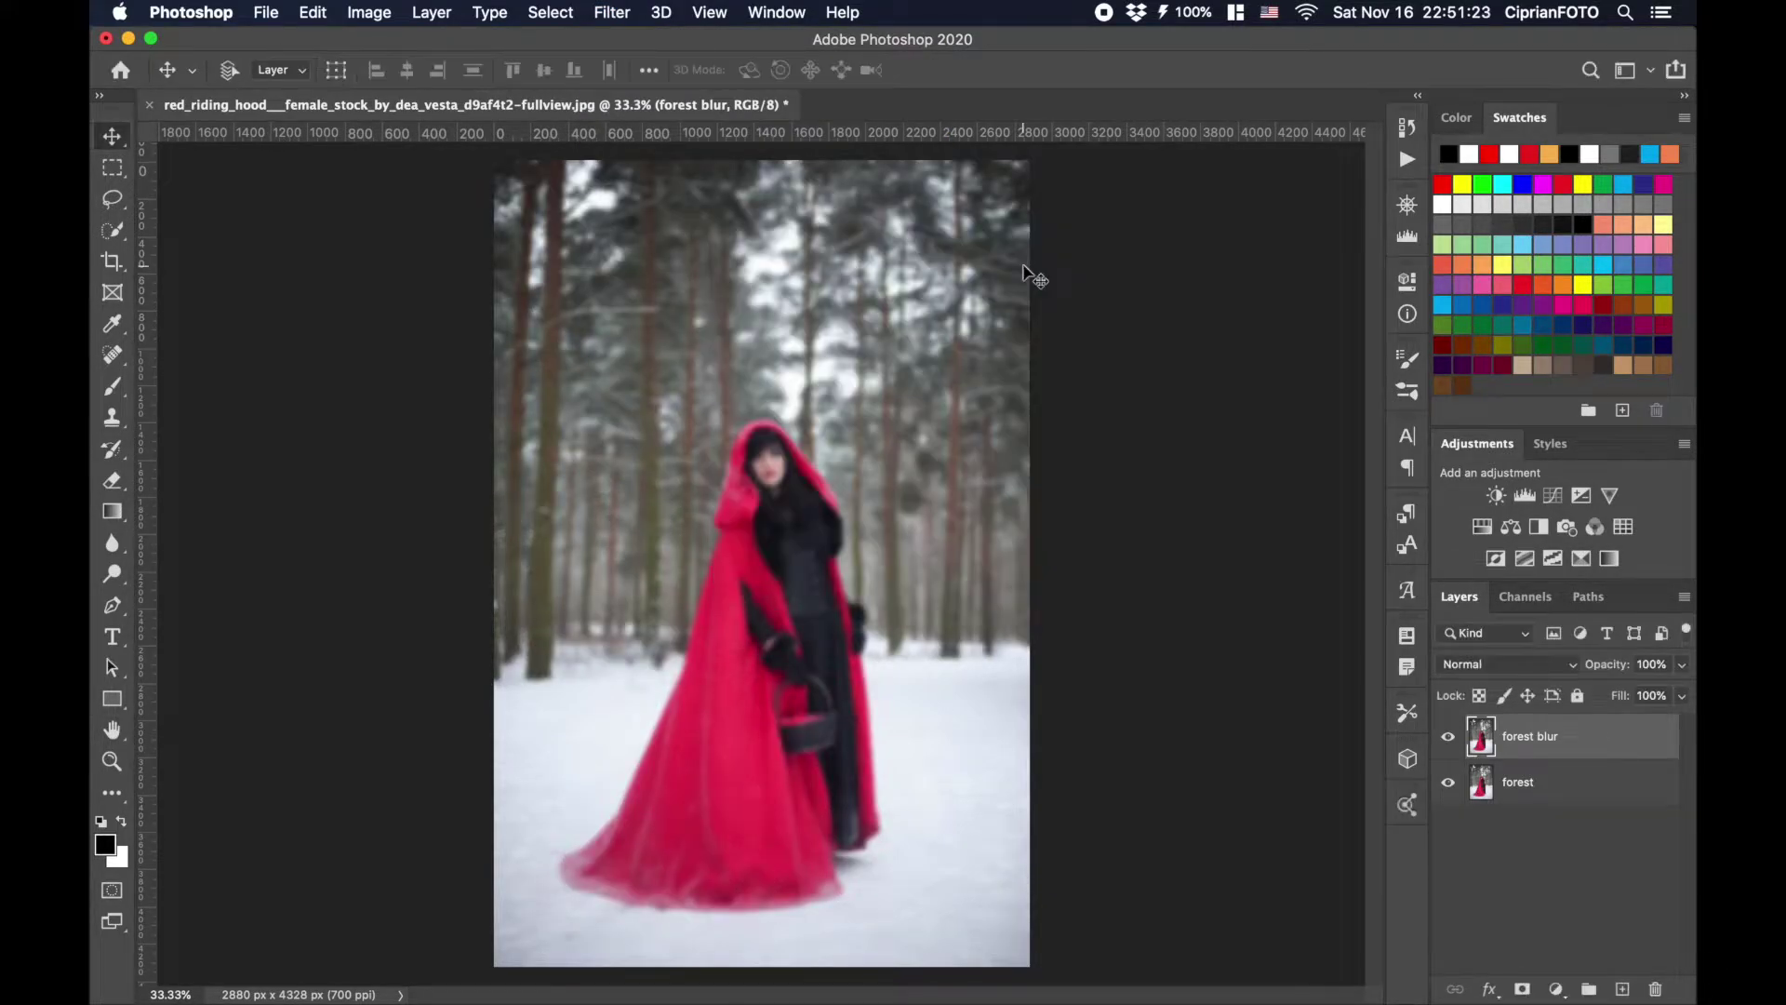
# Duplicate the forest layer, name the copy "model" and move it to the top of the layer stack.
pyautogui.click(1535, 786)
pyautogui.press('super+j')
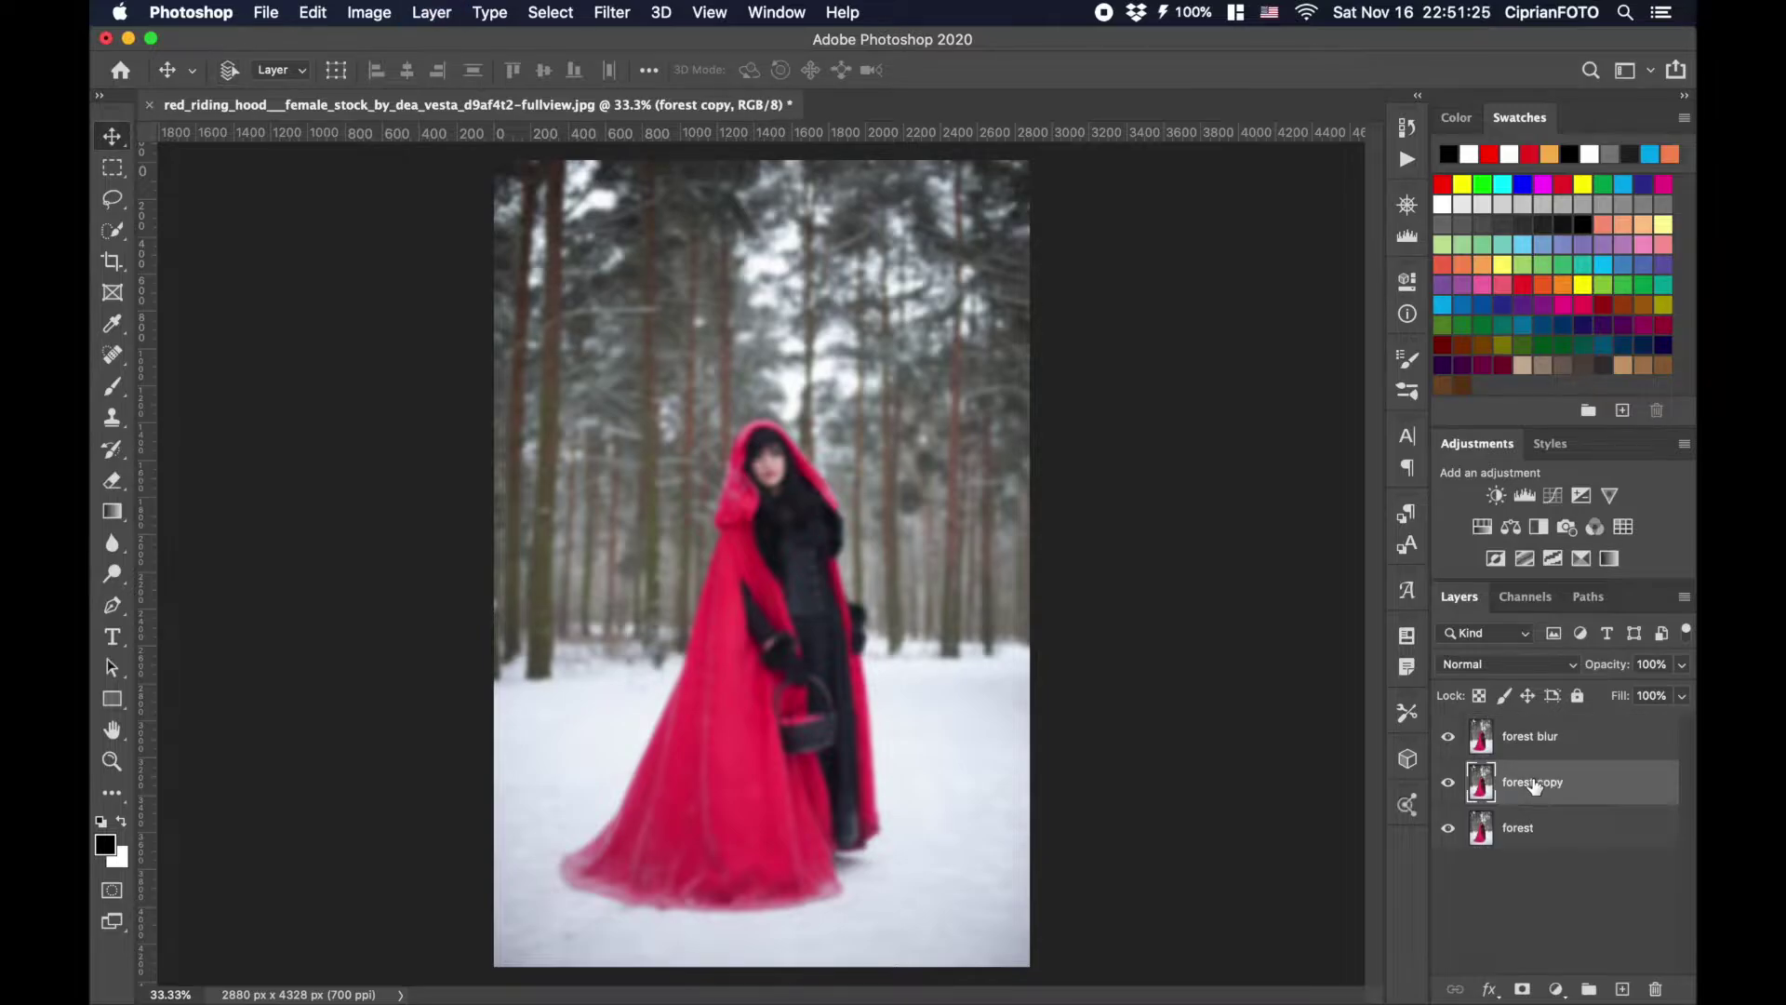
pyautogui.doubleClick(1535, 786)
pyautogui.write('model')
pyautogui.press('Return')
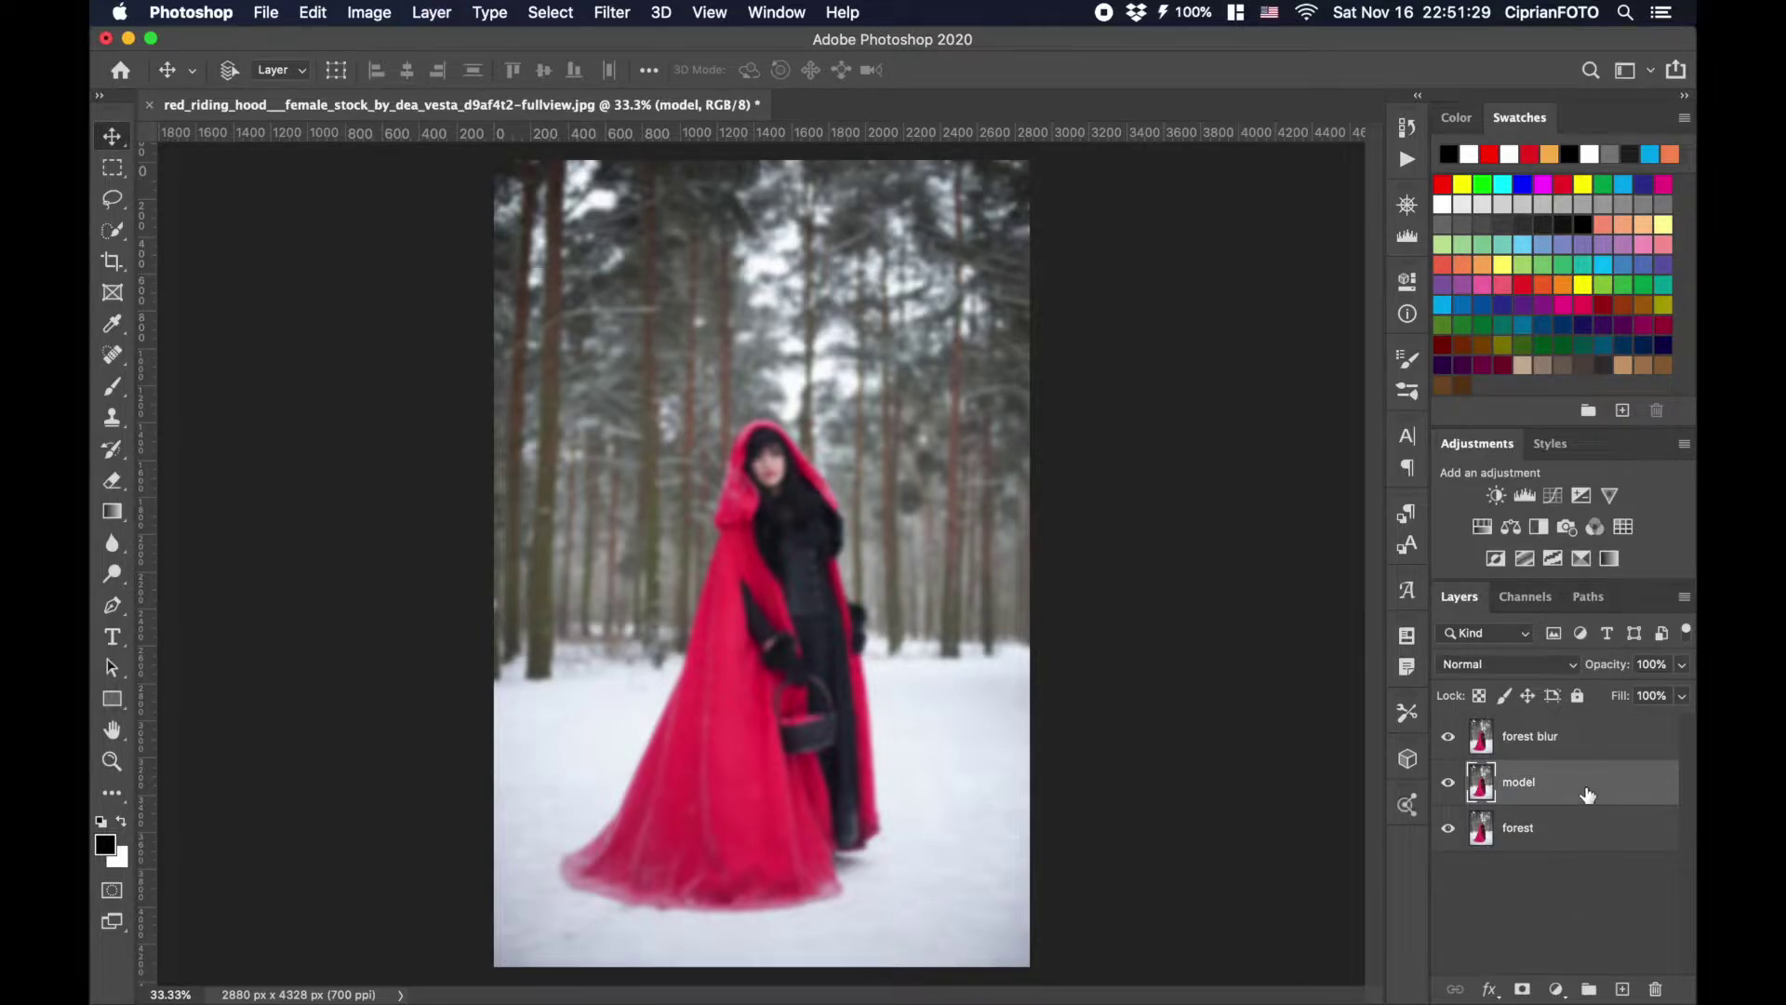
pyautogui.moveTo(1586, 790); pyautogui.dragTo(1573, 726)
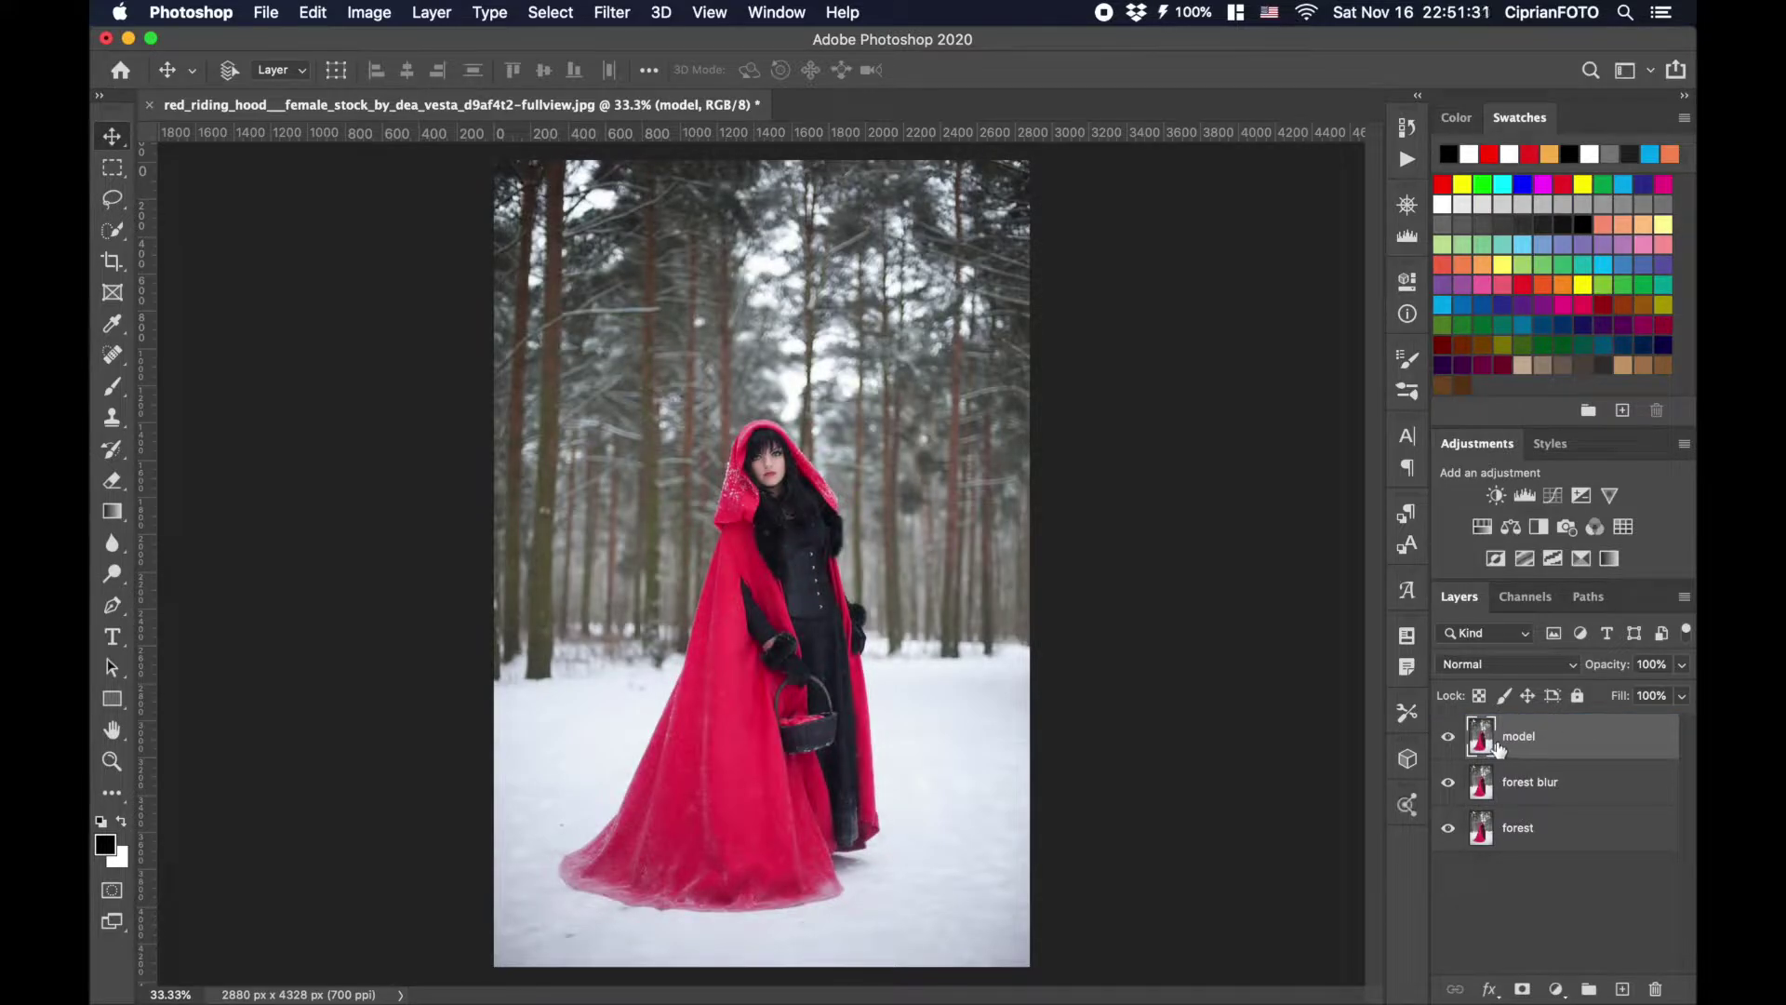
# Select the woman in the red cloak on the model layer and copy her onto a new layer.
pyautogui.click(568, 13)
pyautogui.click(594, 280)
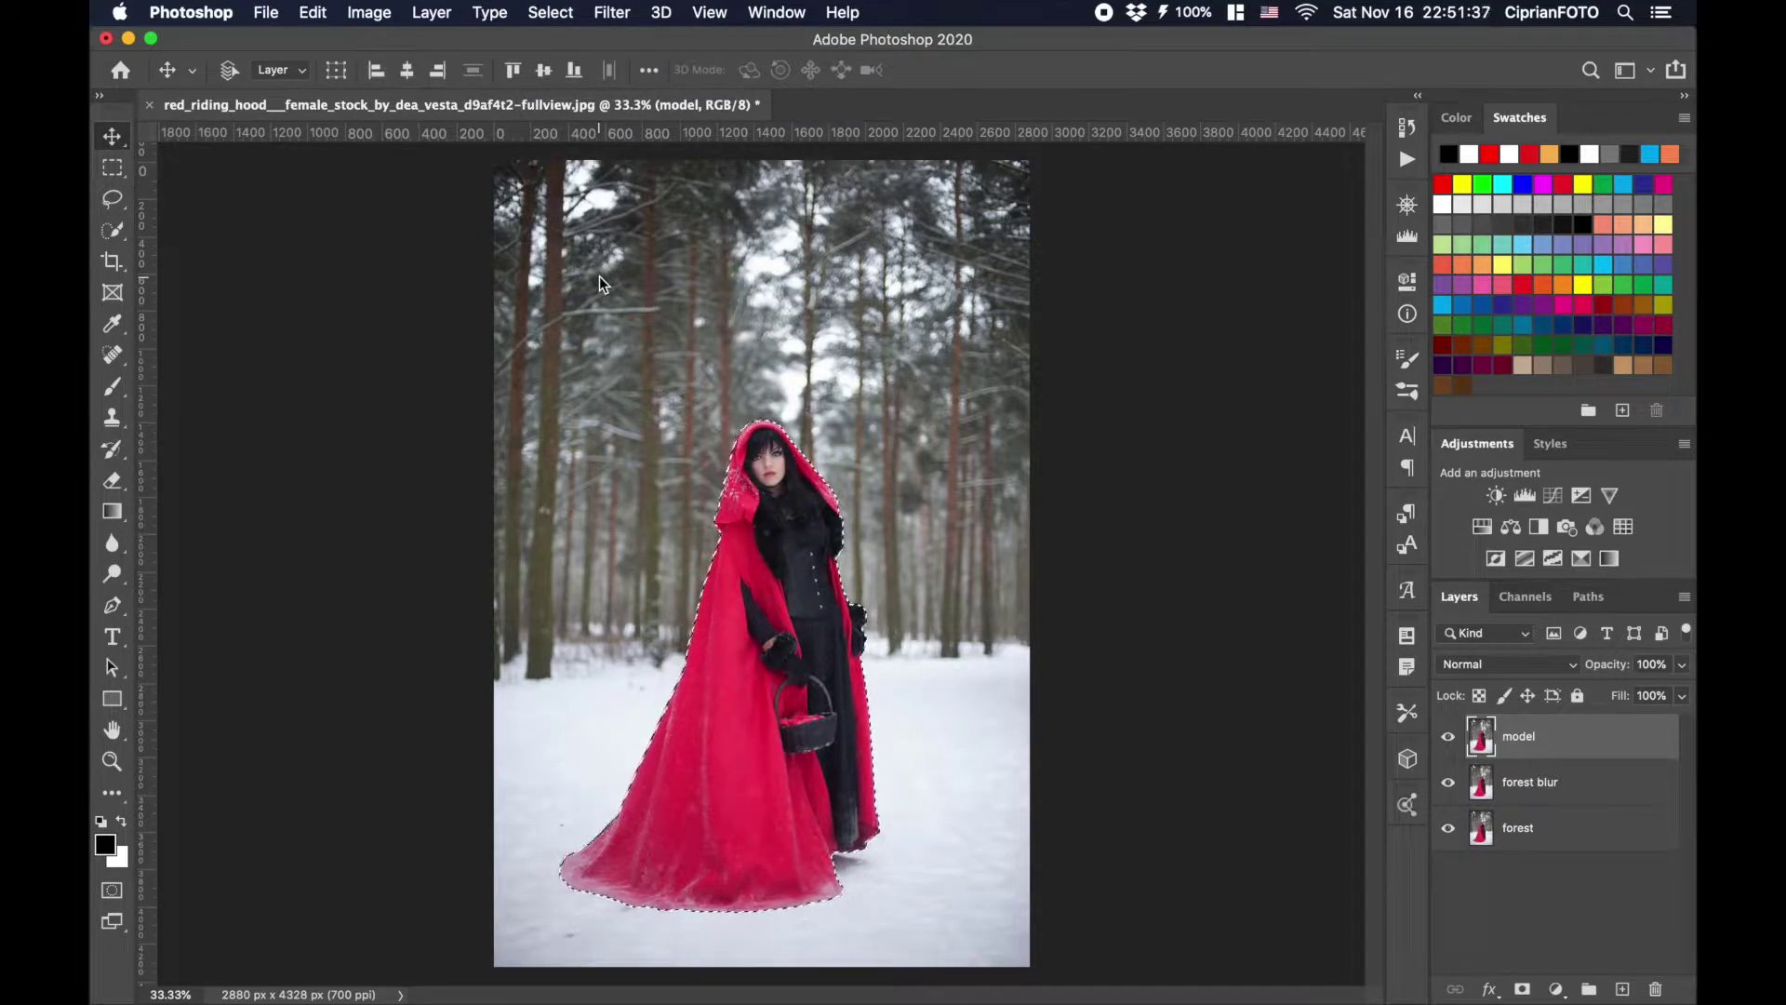
pyautogui.press('super+j')
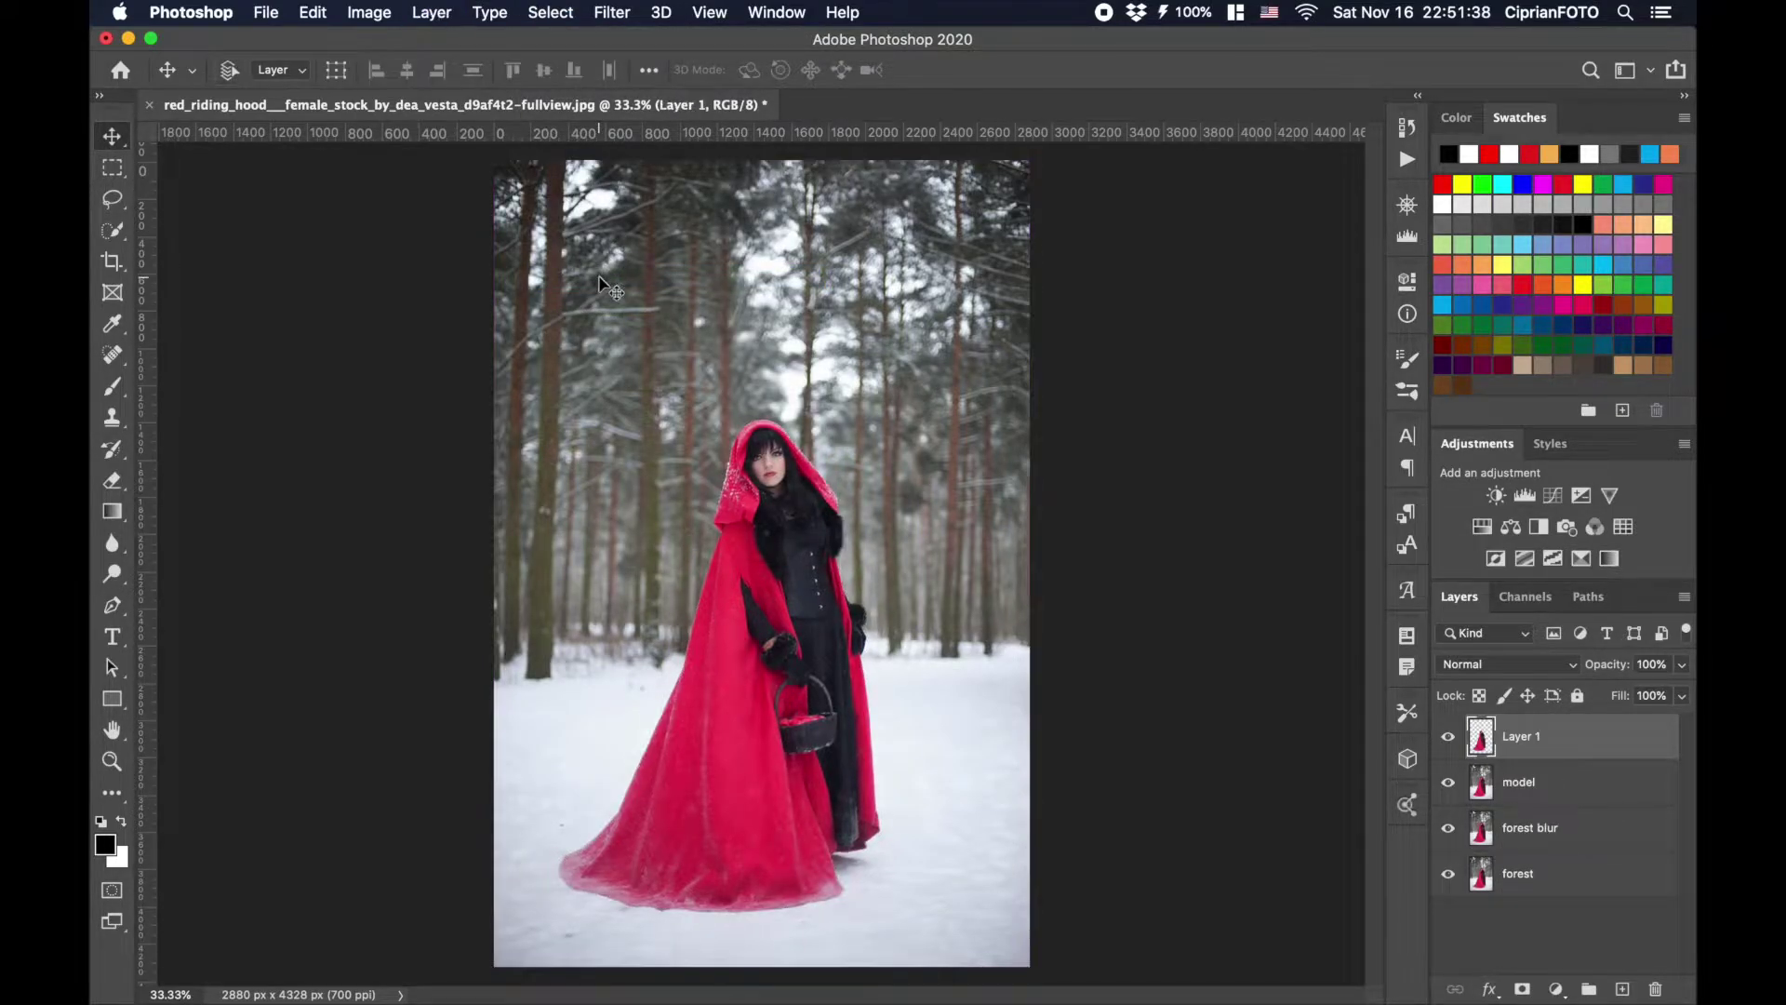
# Delete the full-image model layer and rename the woman's cutout layer "model".
pyautogui.click(1520, 784)
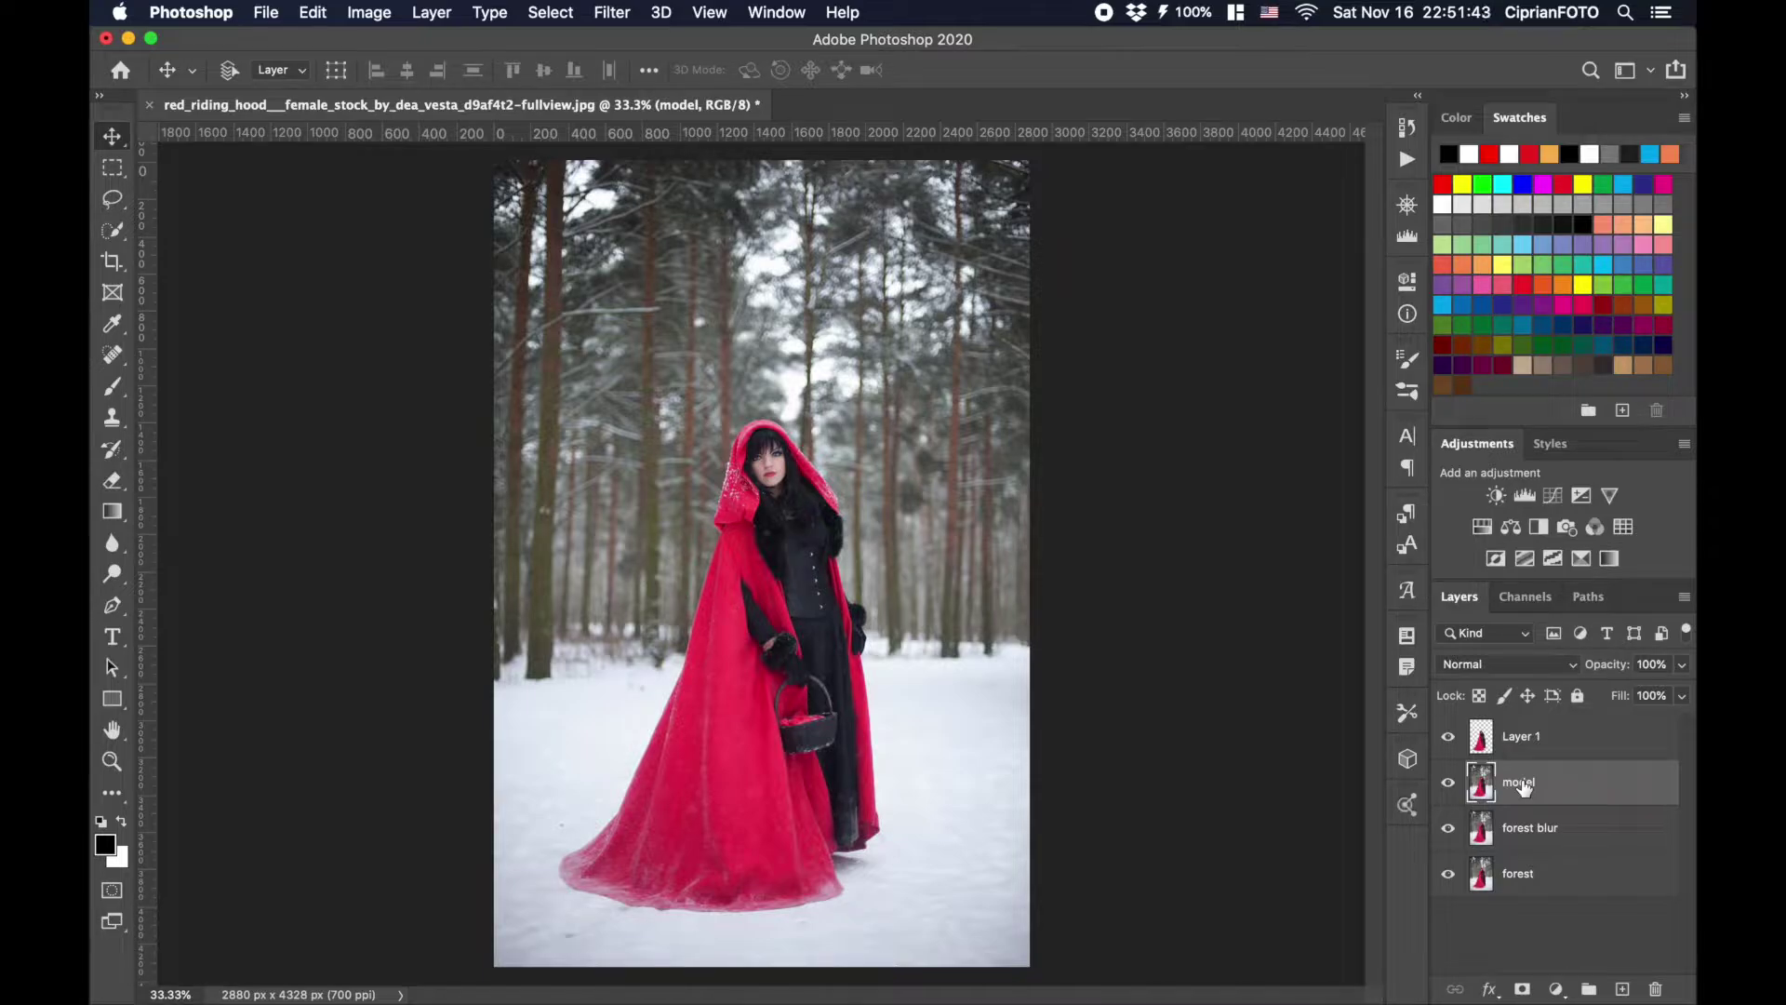
pyautogui.press('Delete')
pyautogui.click(1519, 737)
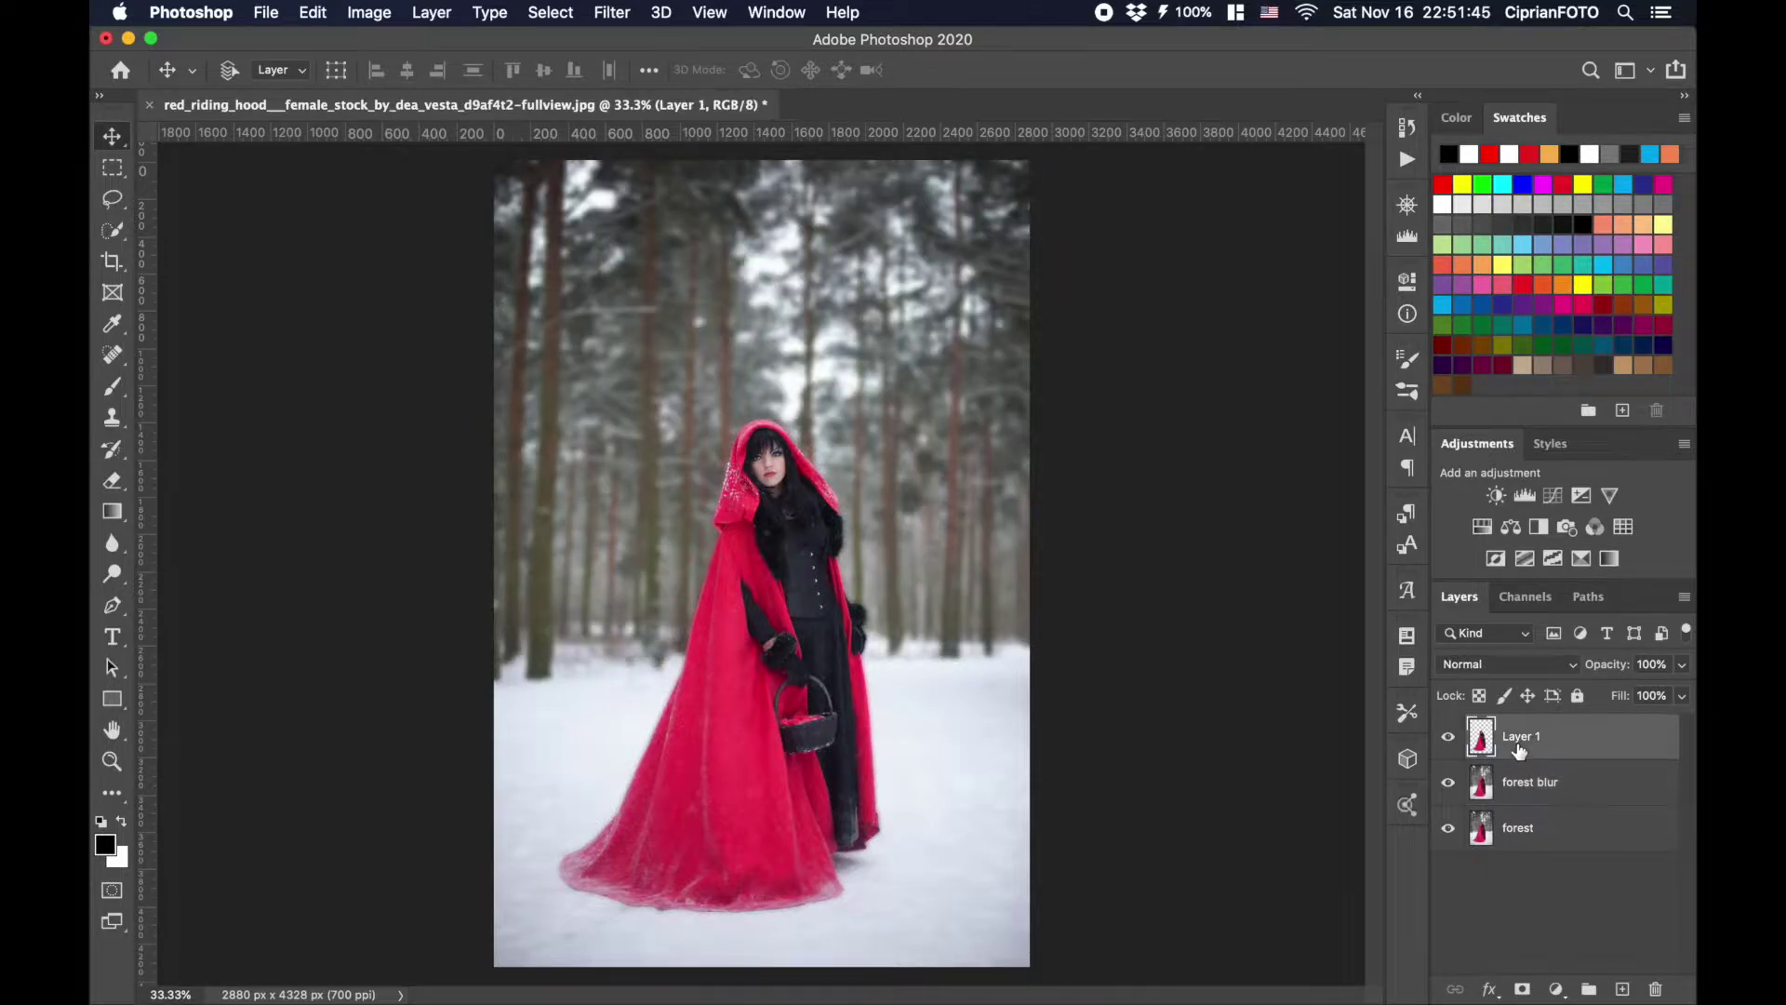
pyautogui.doubleClick(1519, 737)
pyautogui.write('model')
pyautogui.press('Return')
# Add a layer mask to forest blur, paint the snowy foreground black with a soft 800 px brush, and compare with the blur hidden.
pyautogui.click(1607, 791)
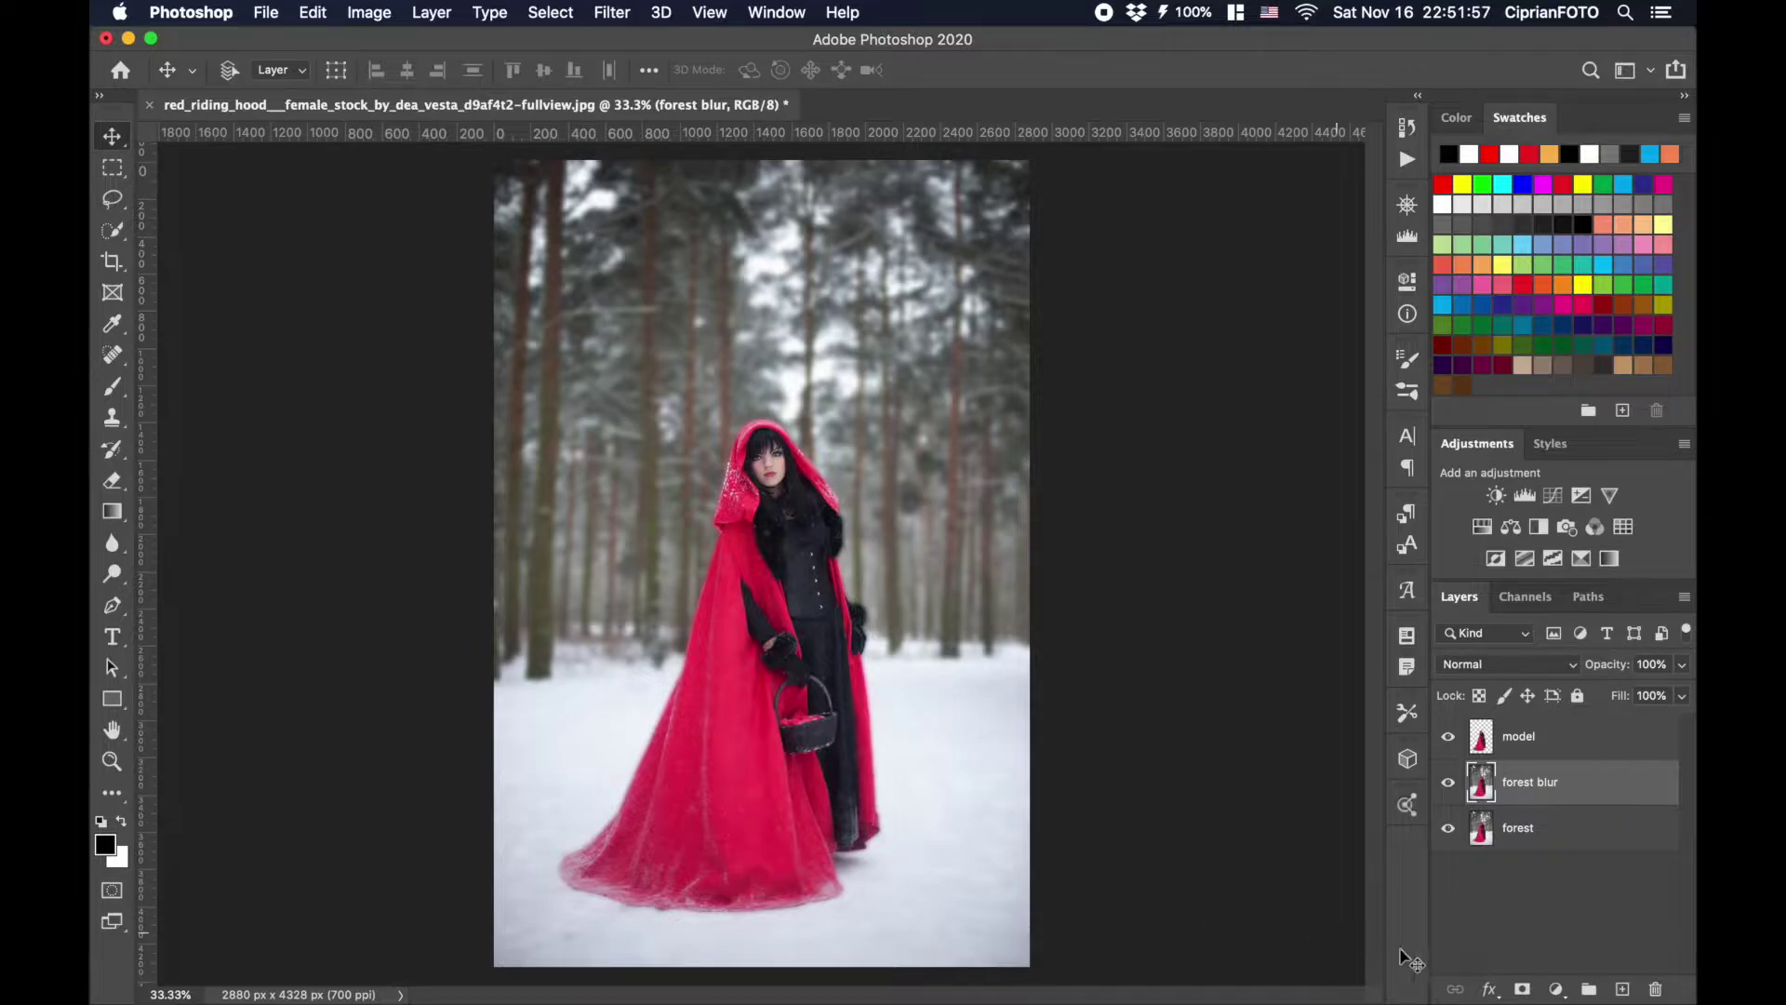
pyautogui.click(1521, 989)
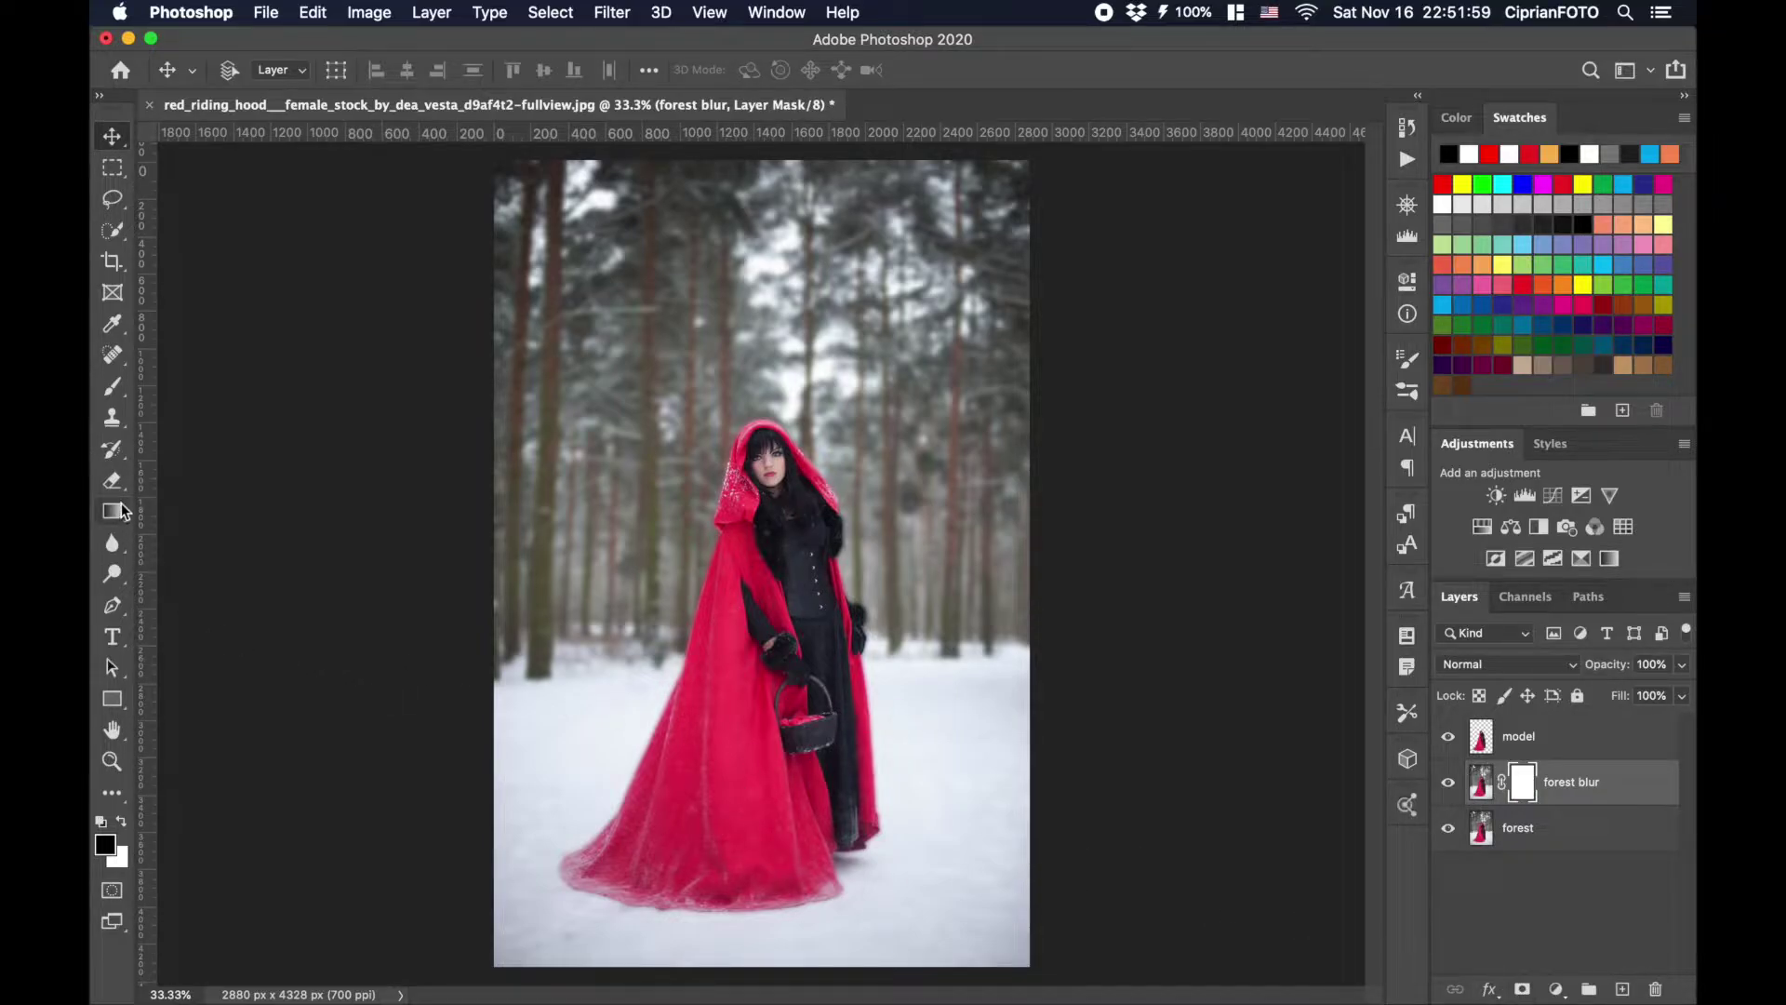
pyautogui.click(112, 389)
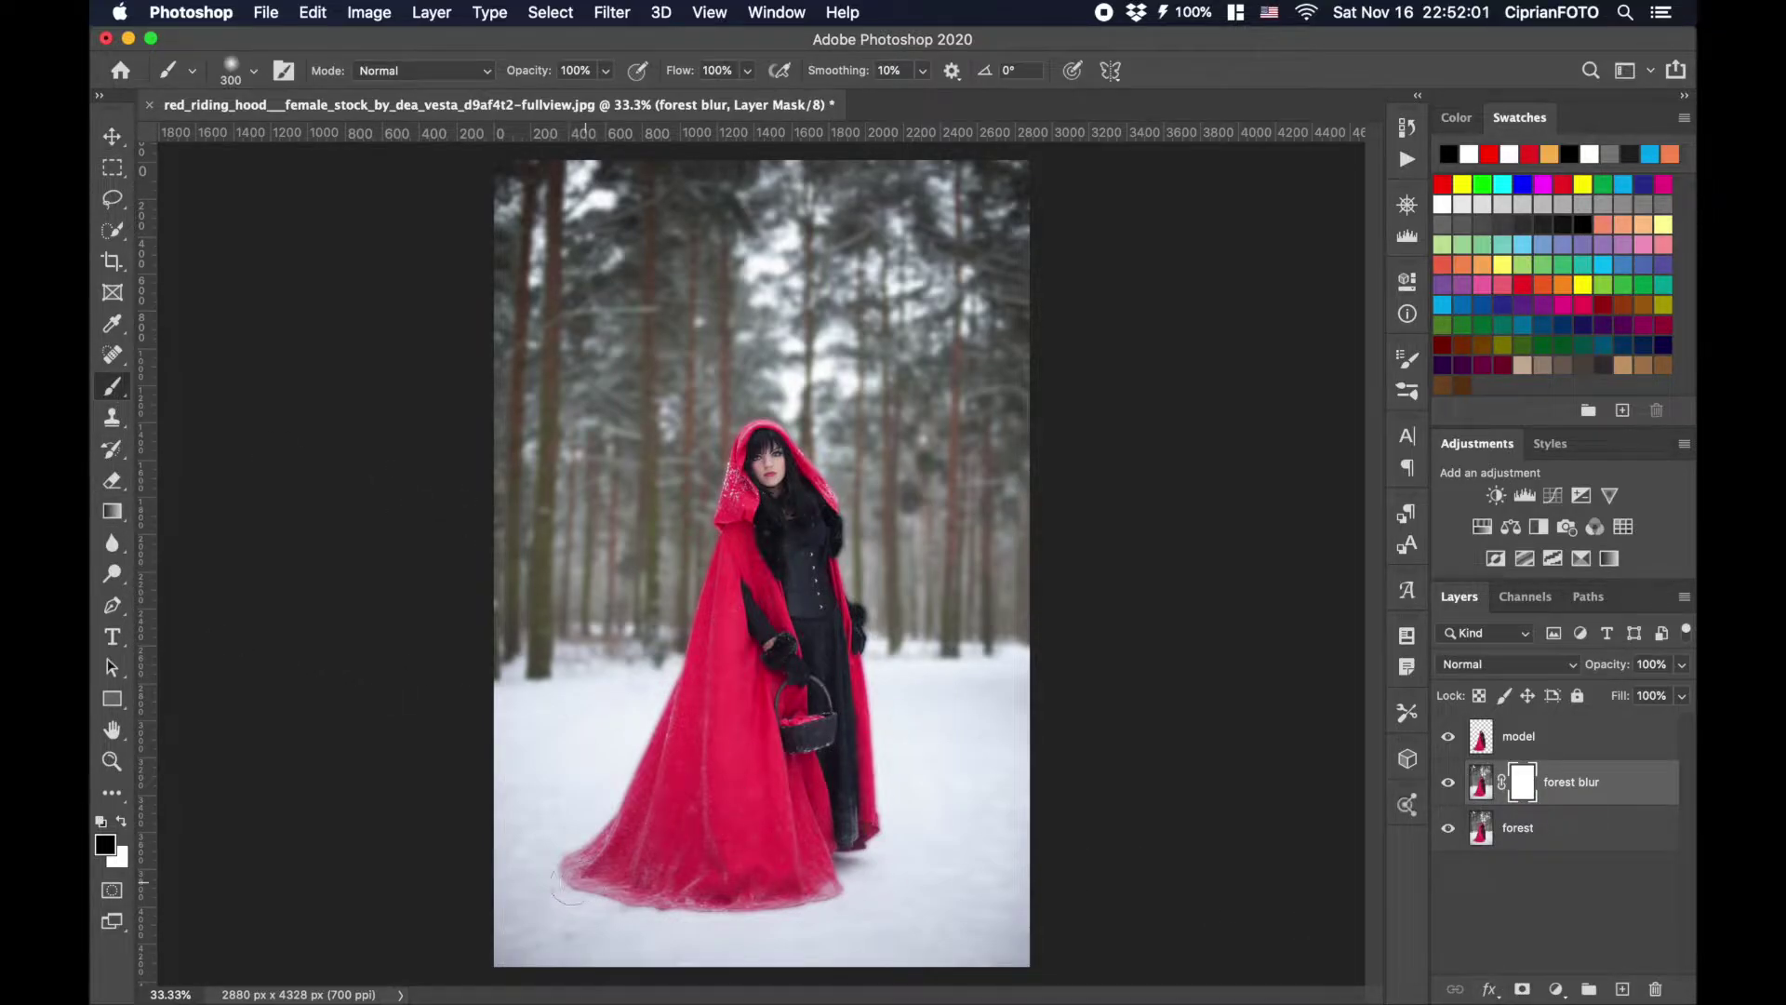
pyautogui.press(']')
pyautogui.press(']')
pyautogui.press(']')
pyautogui.press(']')
pyautogui.press(']')
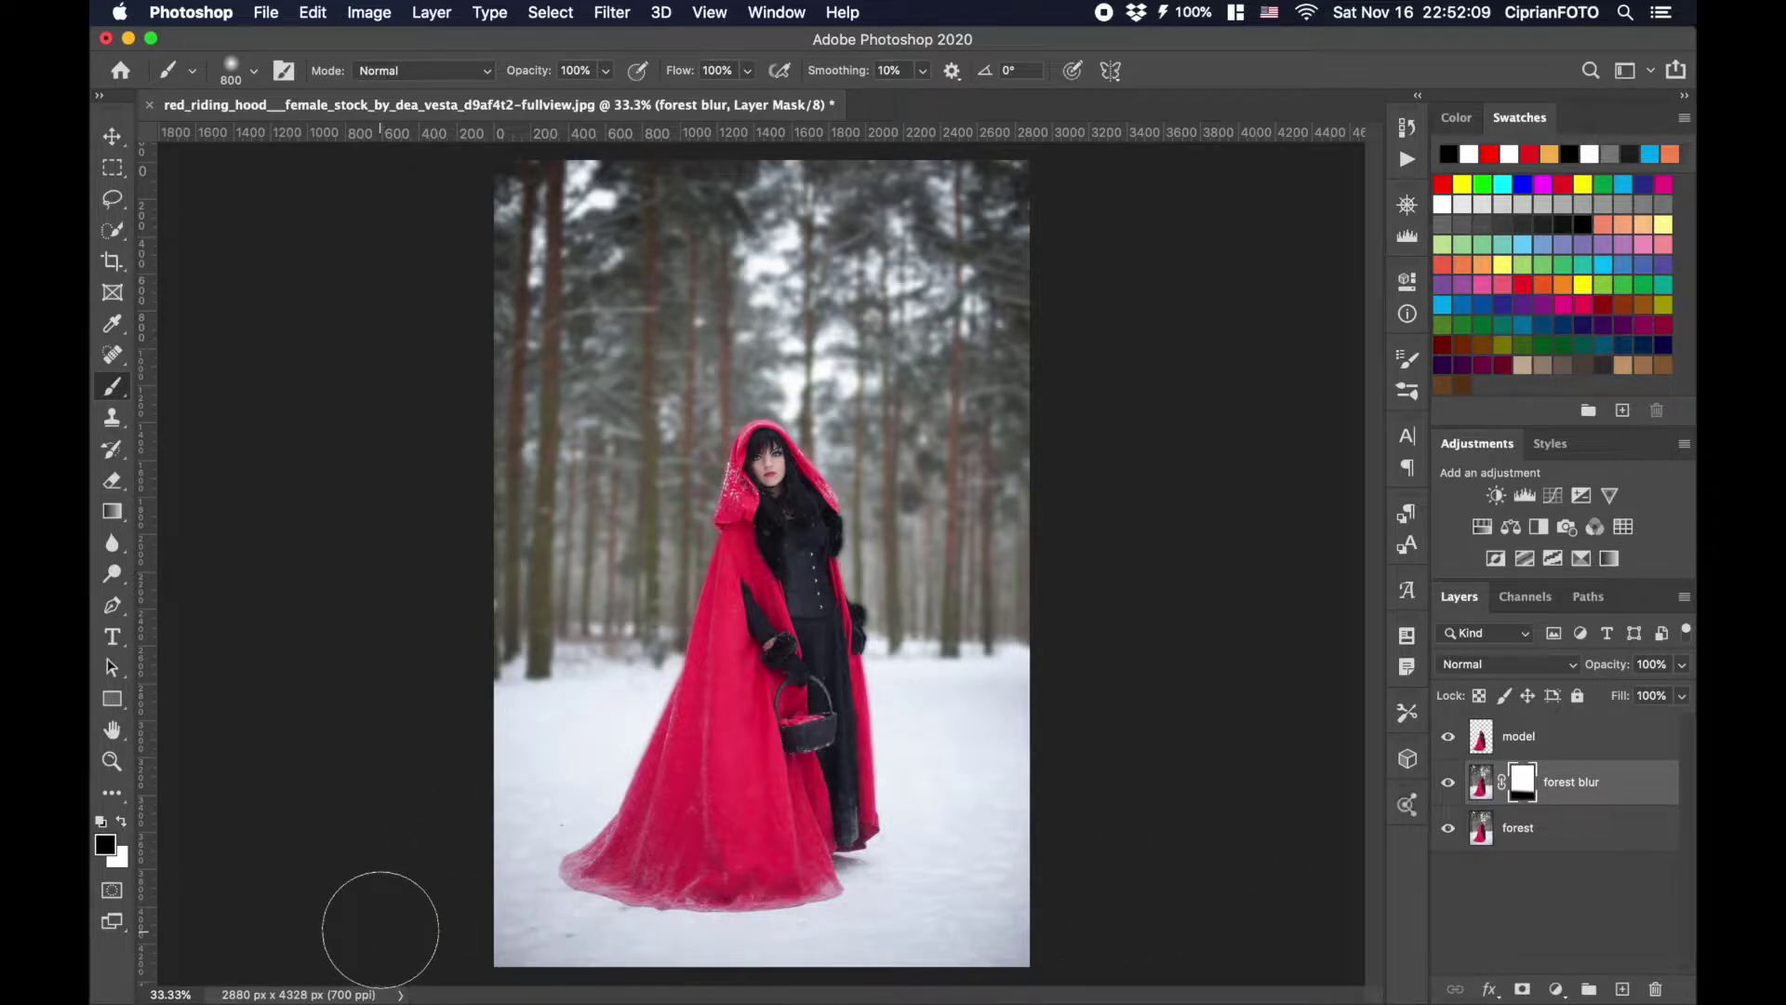
pyautogui.press('v')
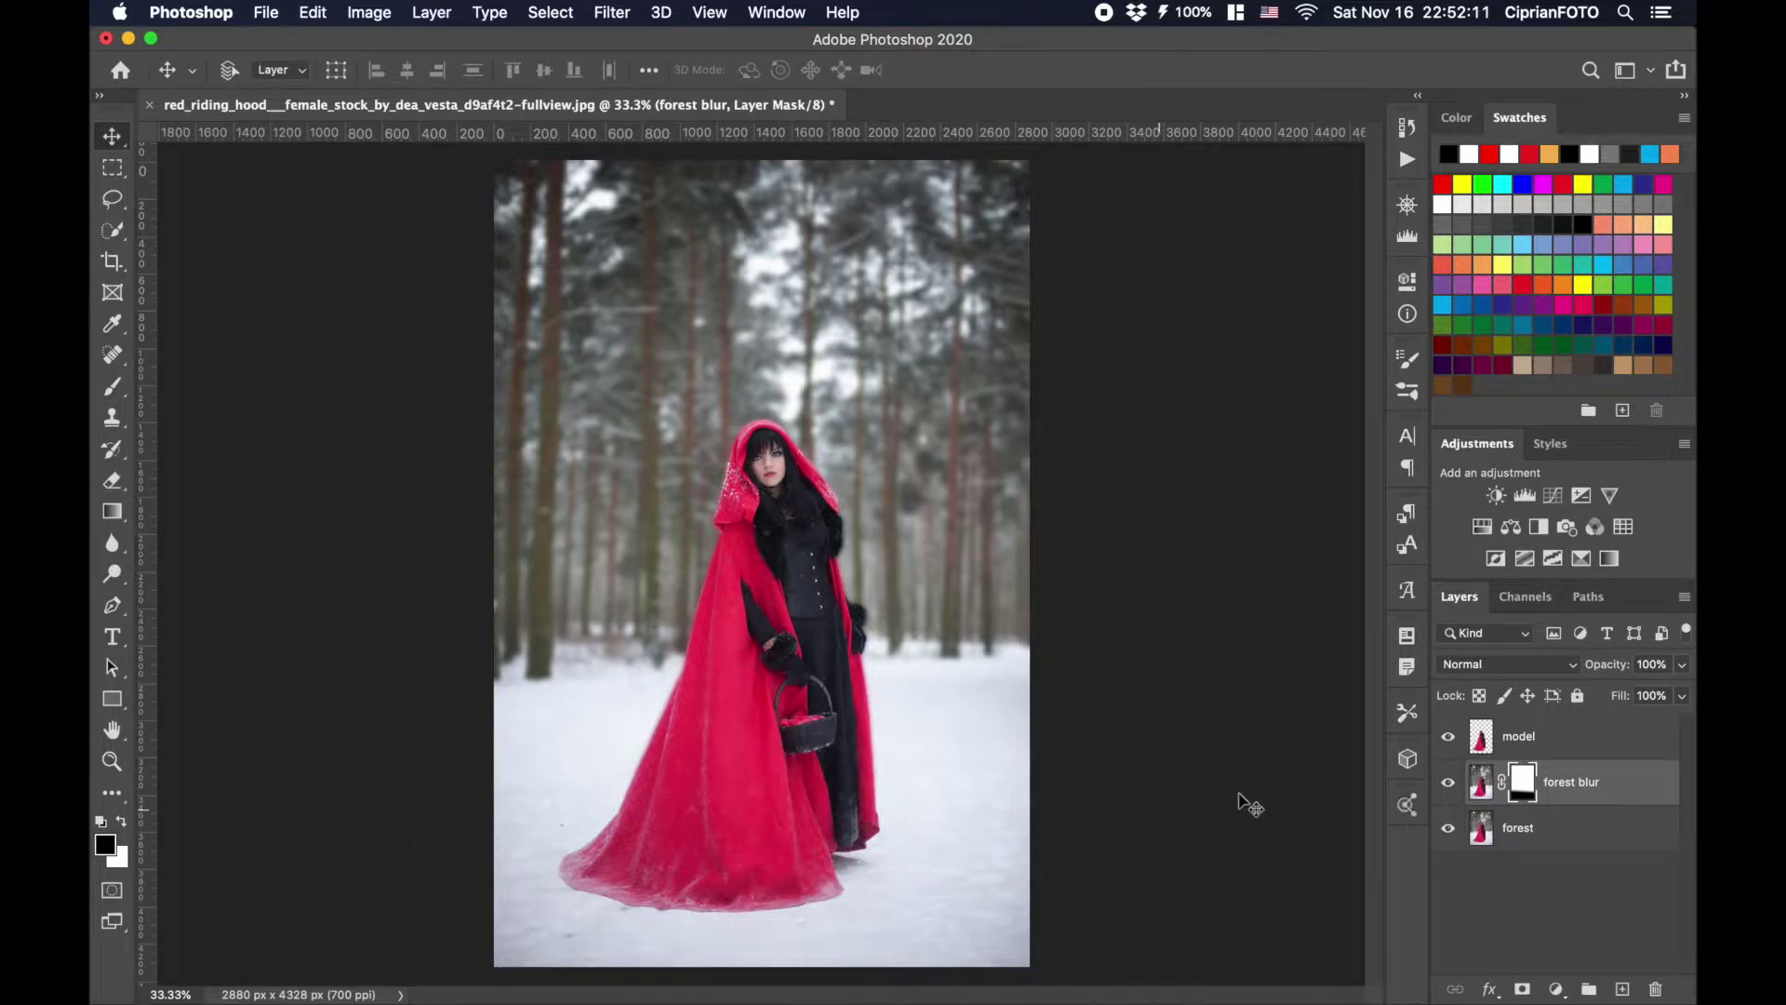
pyautogui.click(1449, 787)
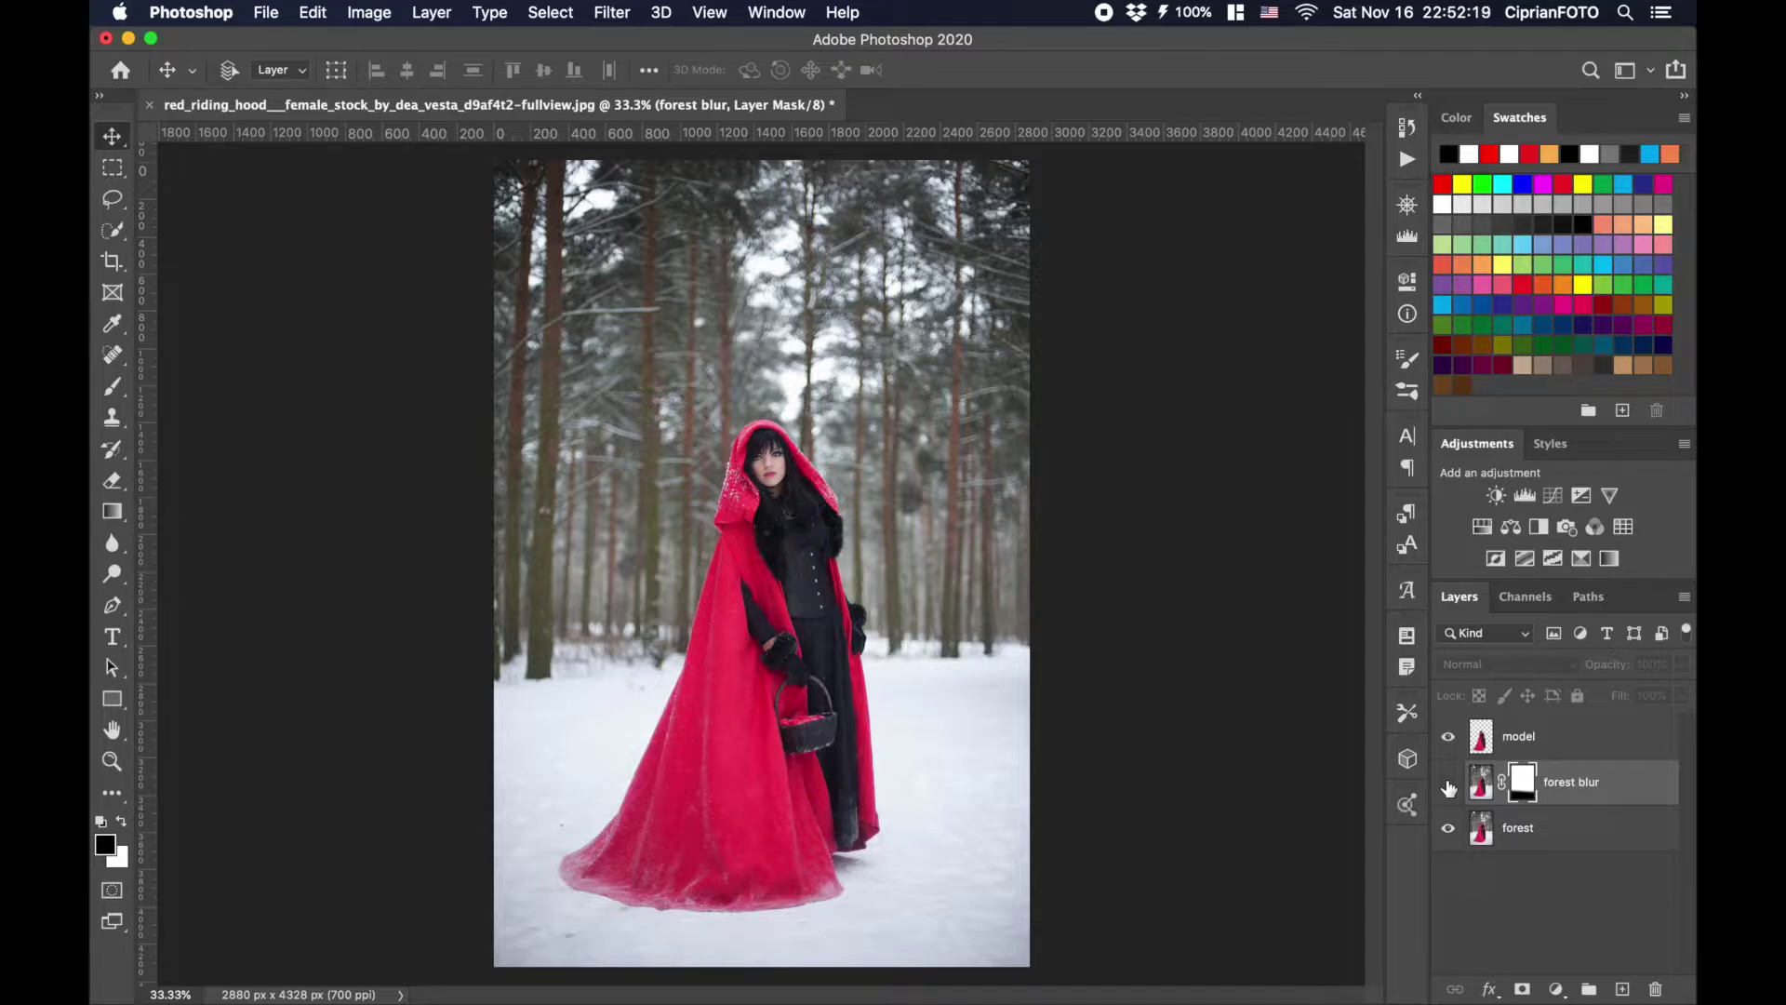
pyautogui.click(1449, 787)
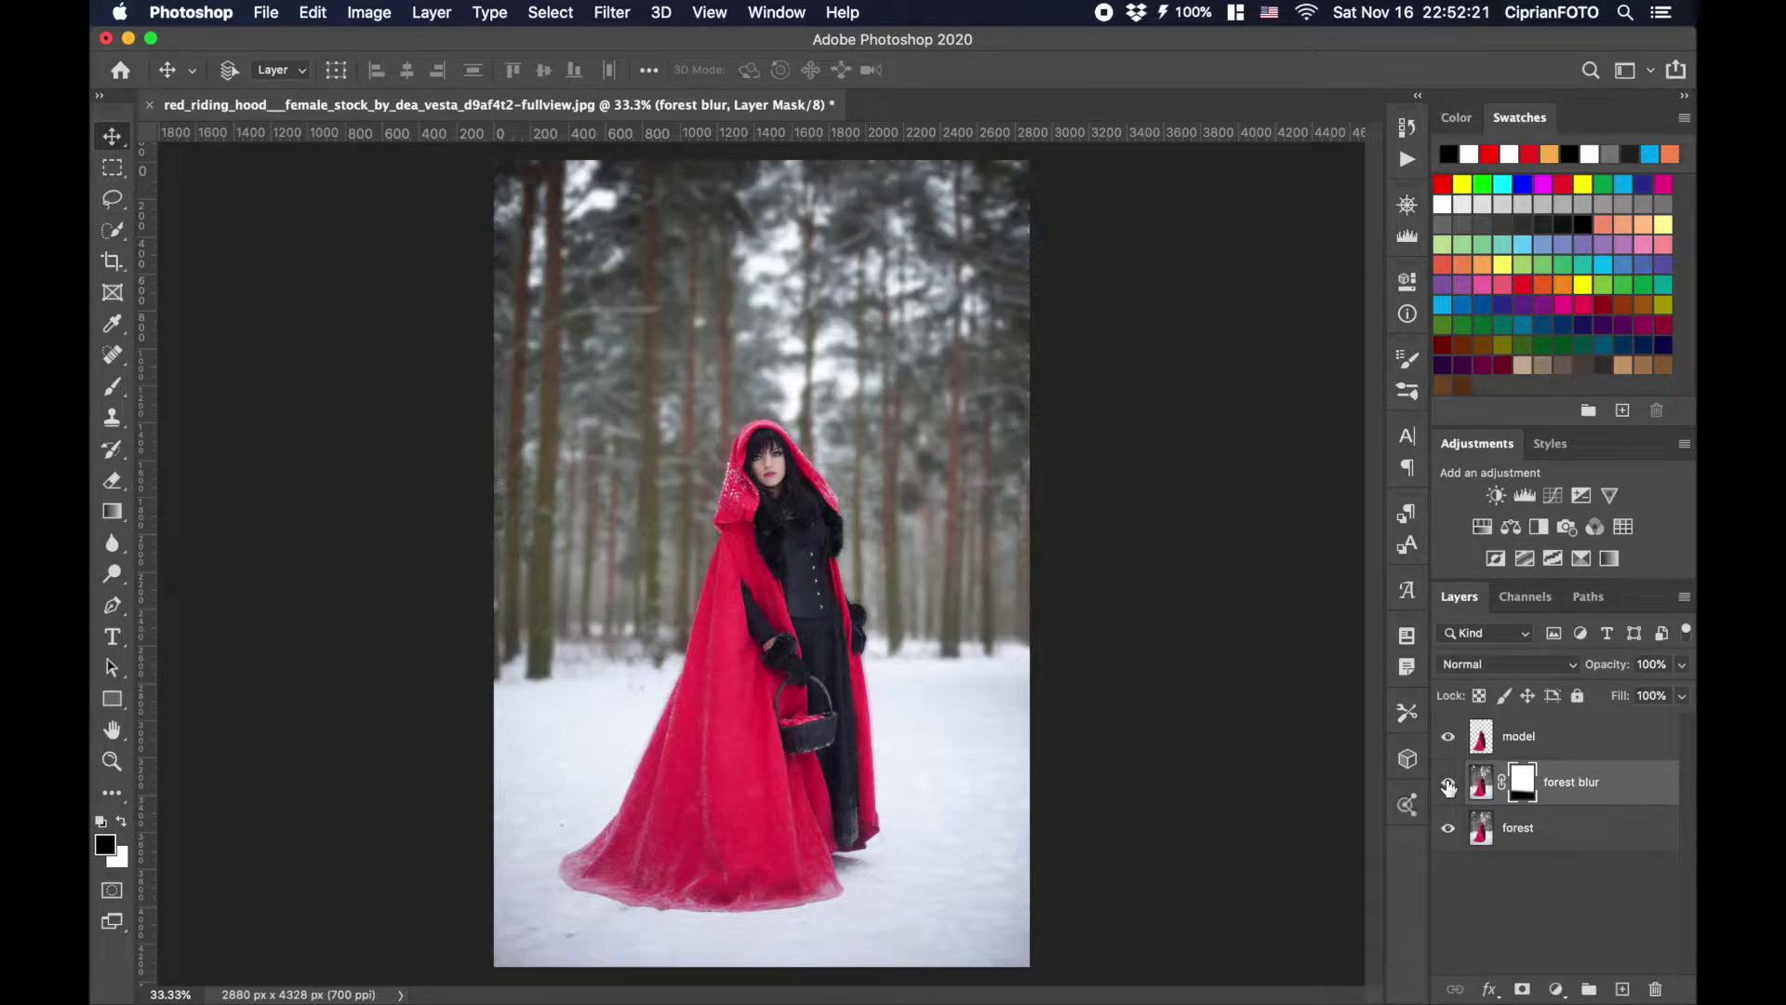
# Open the transparent-background wolf image and bring the wolf into the red riding hood composite above the model layer.
pyautogui.click(1547, 747)
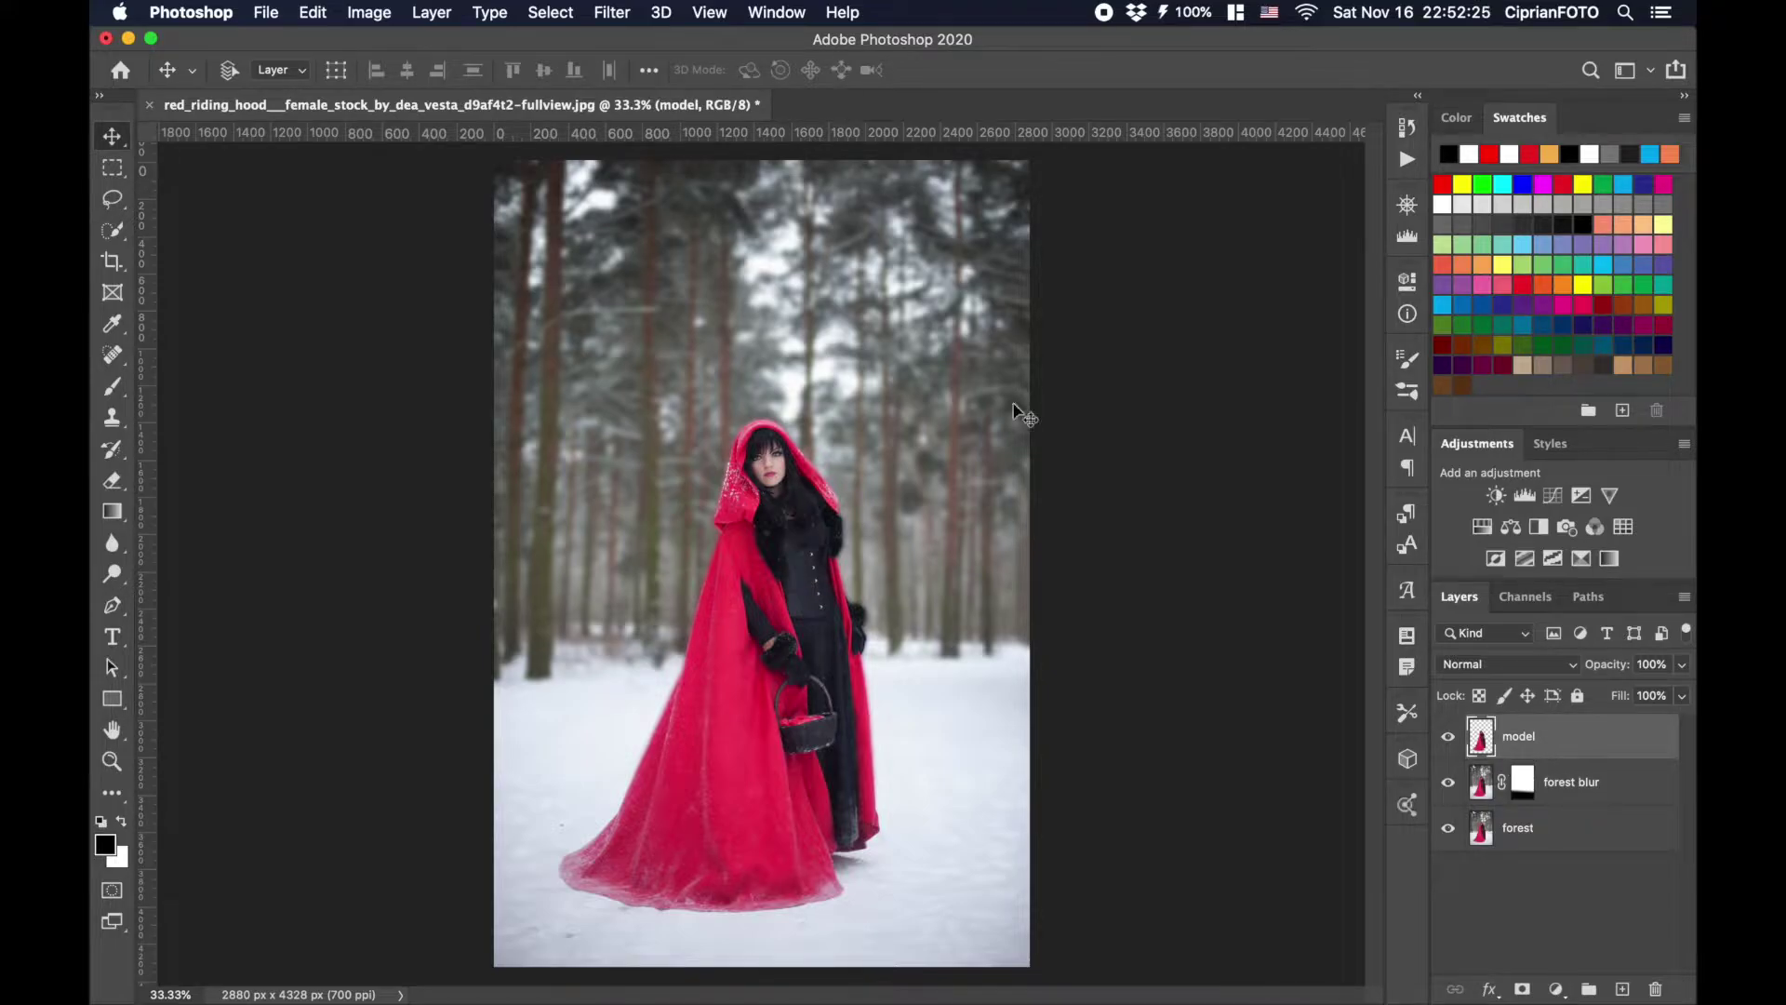
pyautogui.rightClick(876, 103)
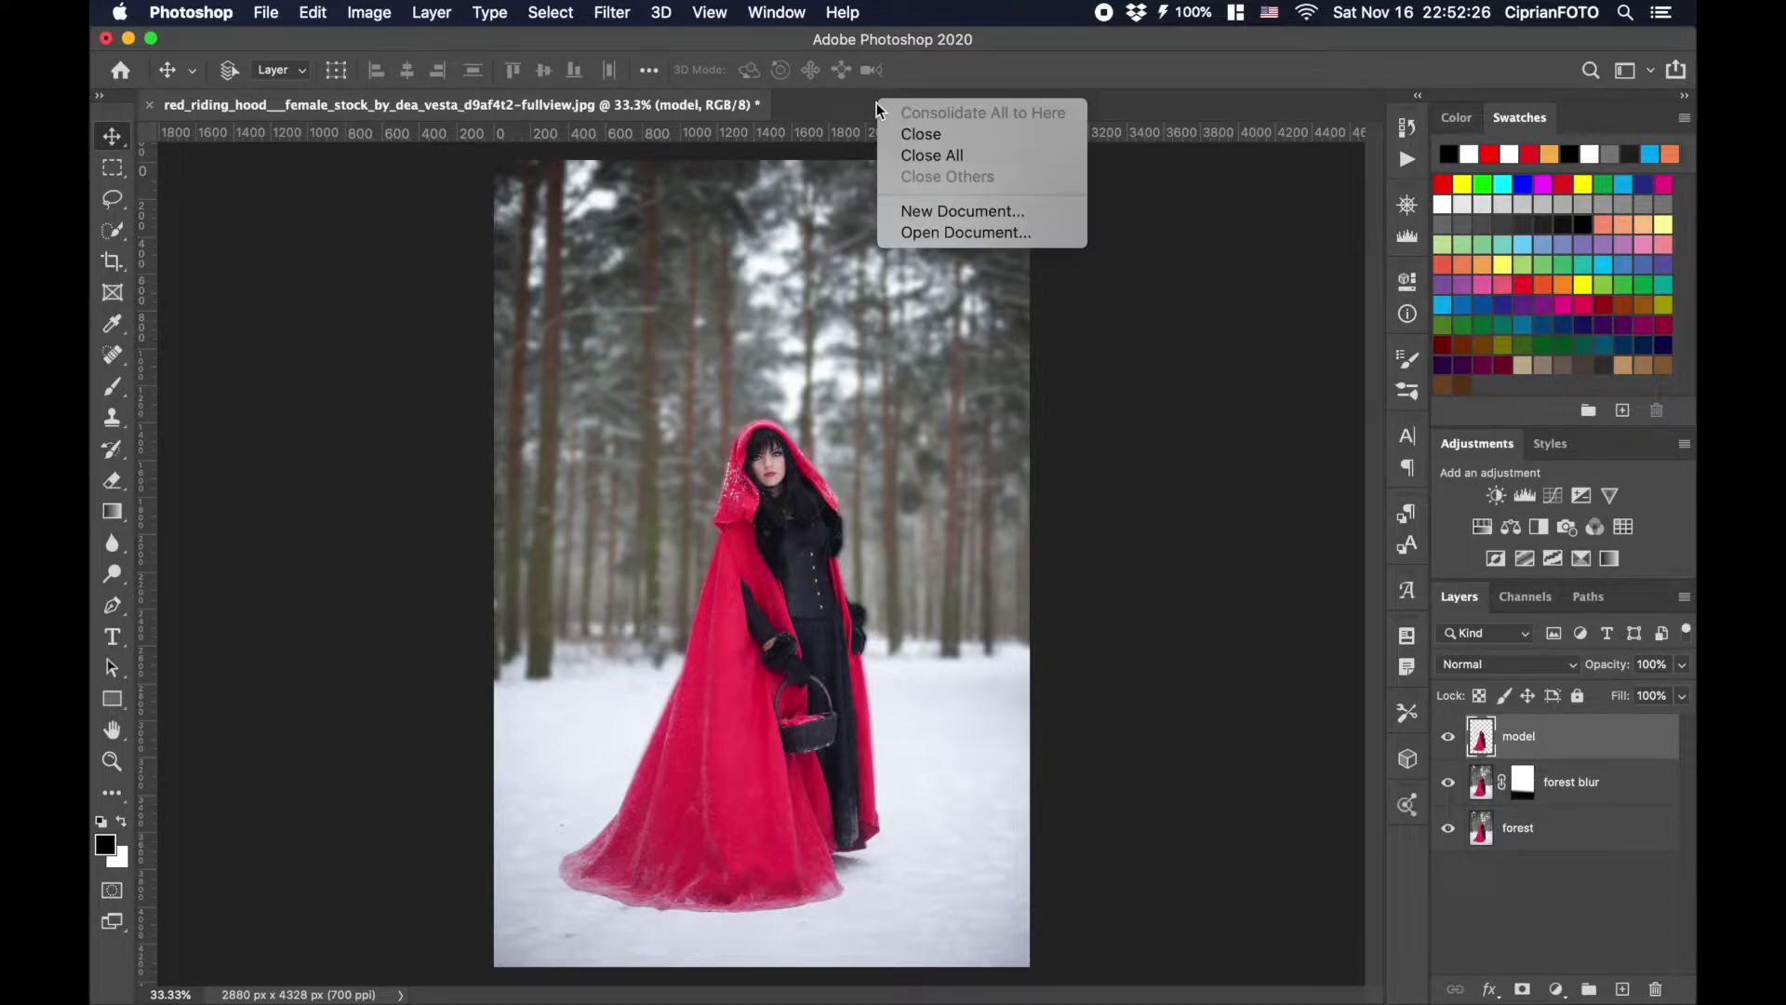
pyautogui.click(936, 237)
pyautogui.doubleClick(599, 116)
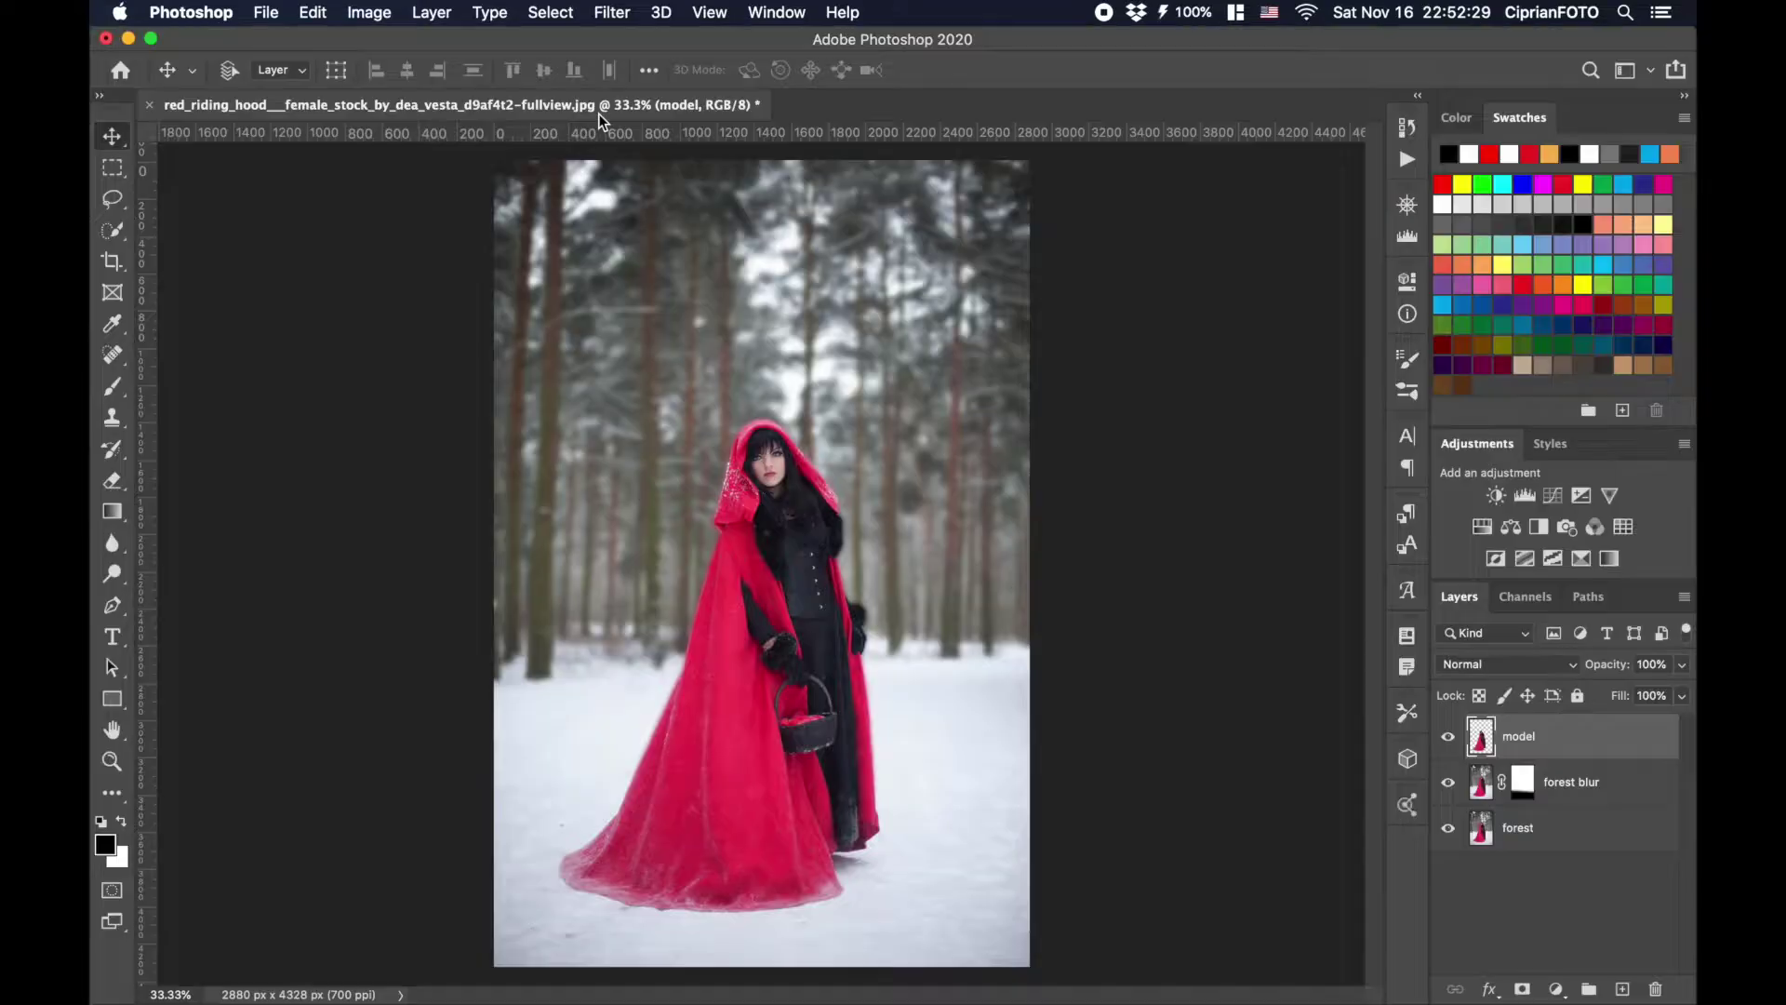
pyautogui.moveTo(798, 448); pyautogui.dragTo(898, 695)
# Scale the wolf down to about 66% beside the woman and rename its layer "wolf".
pyautogui.press('super+t')
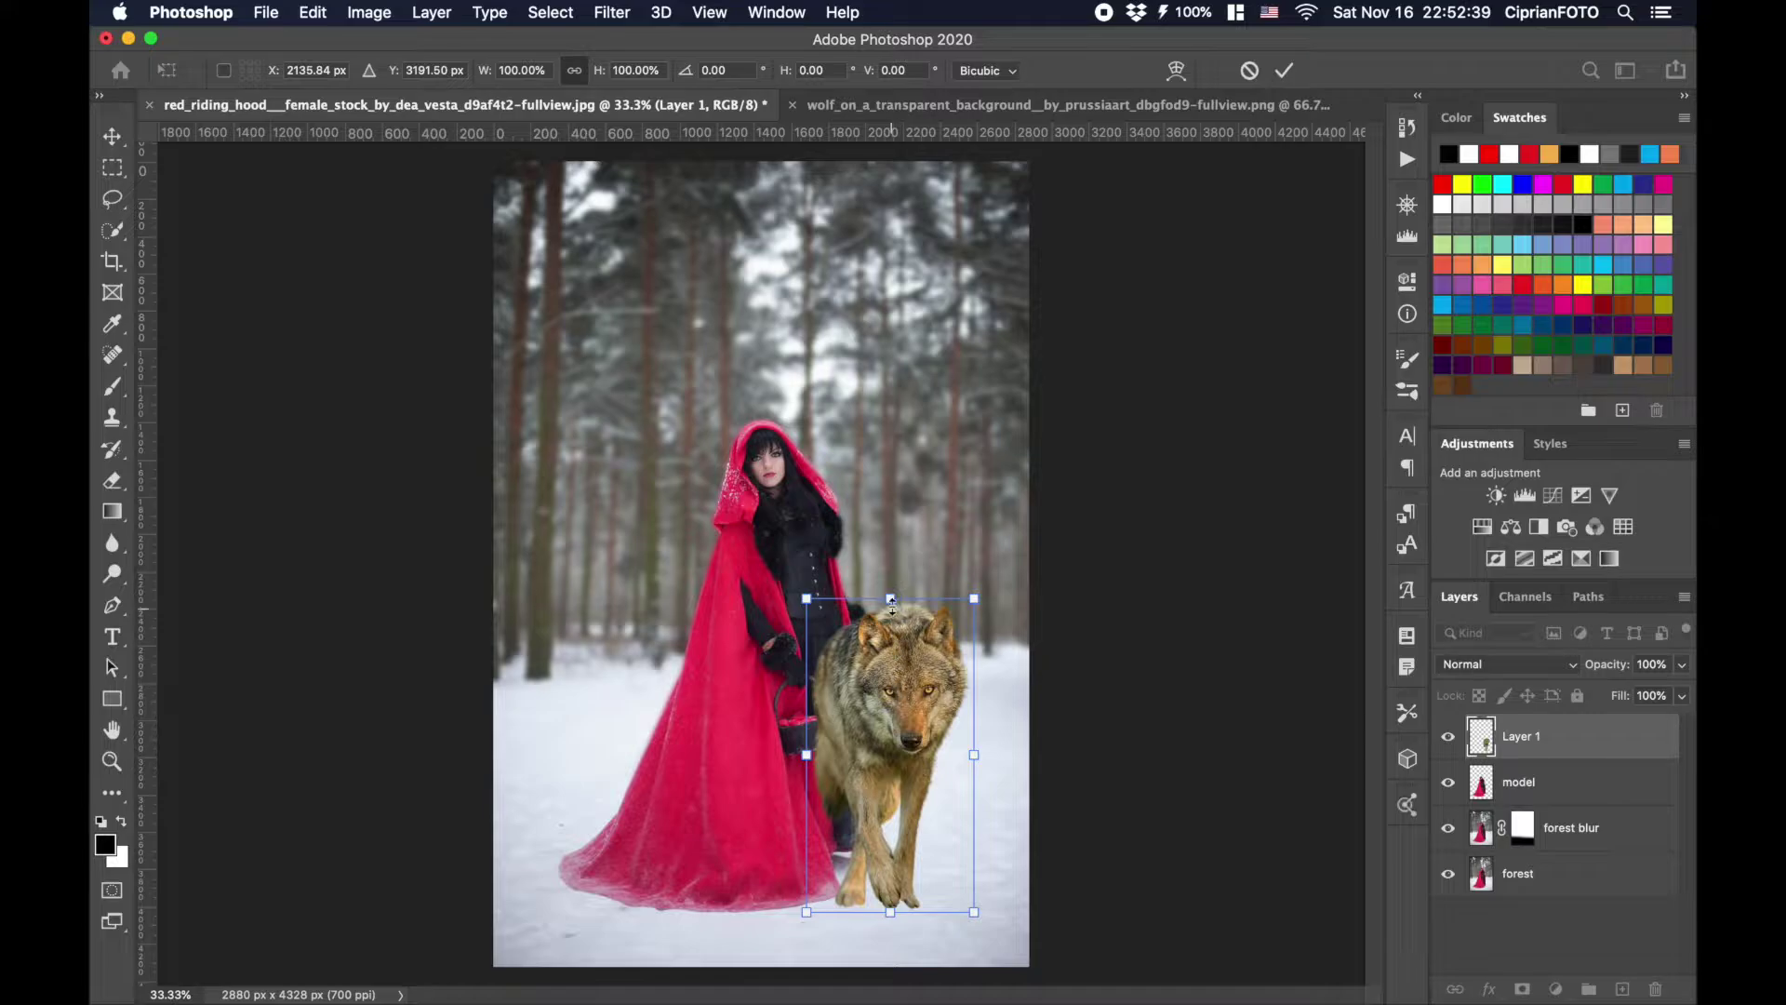
pyautogui.moveTo(891, 602); pyautogui.dragTo(905, 737)
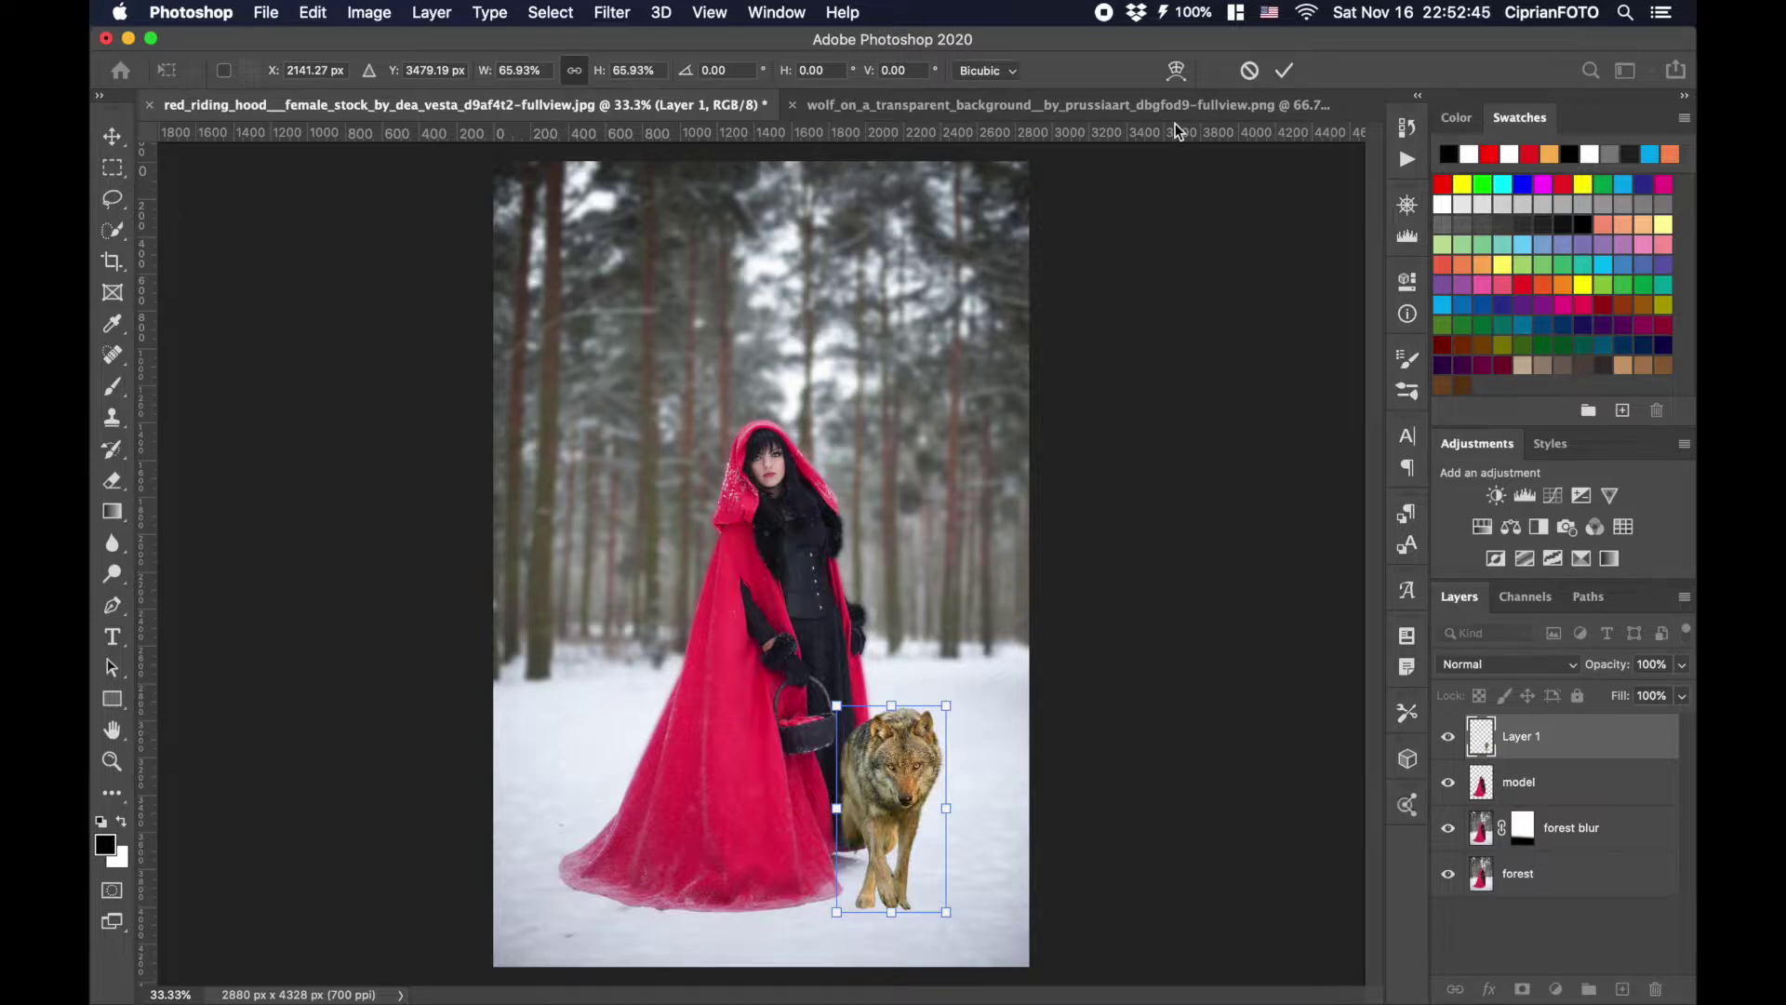
pyautogui.click(1284, 72)
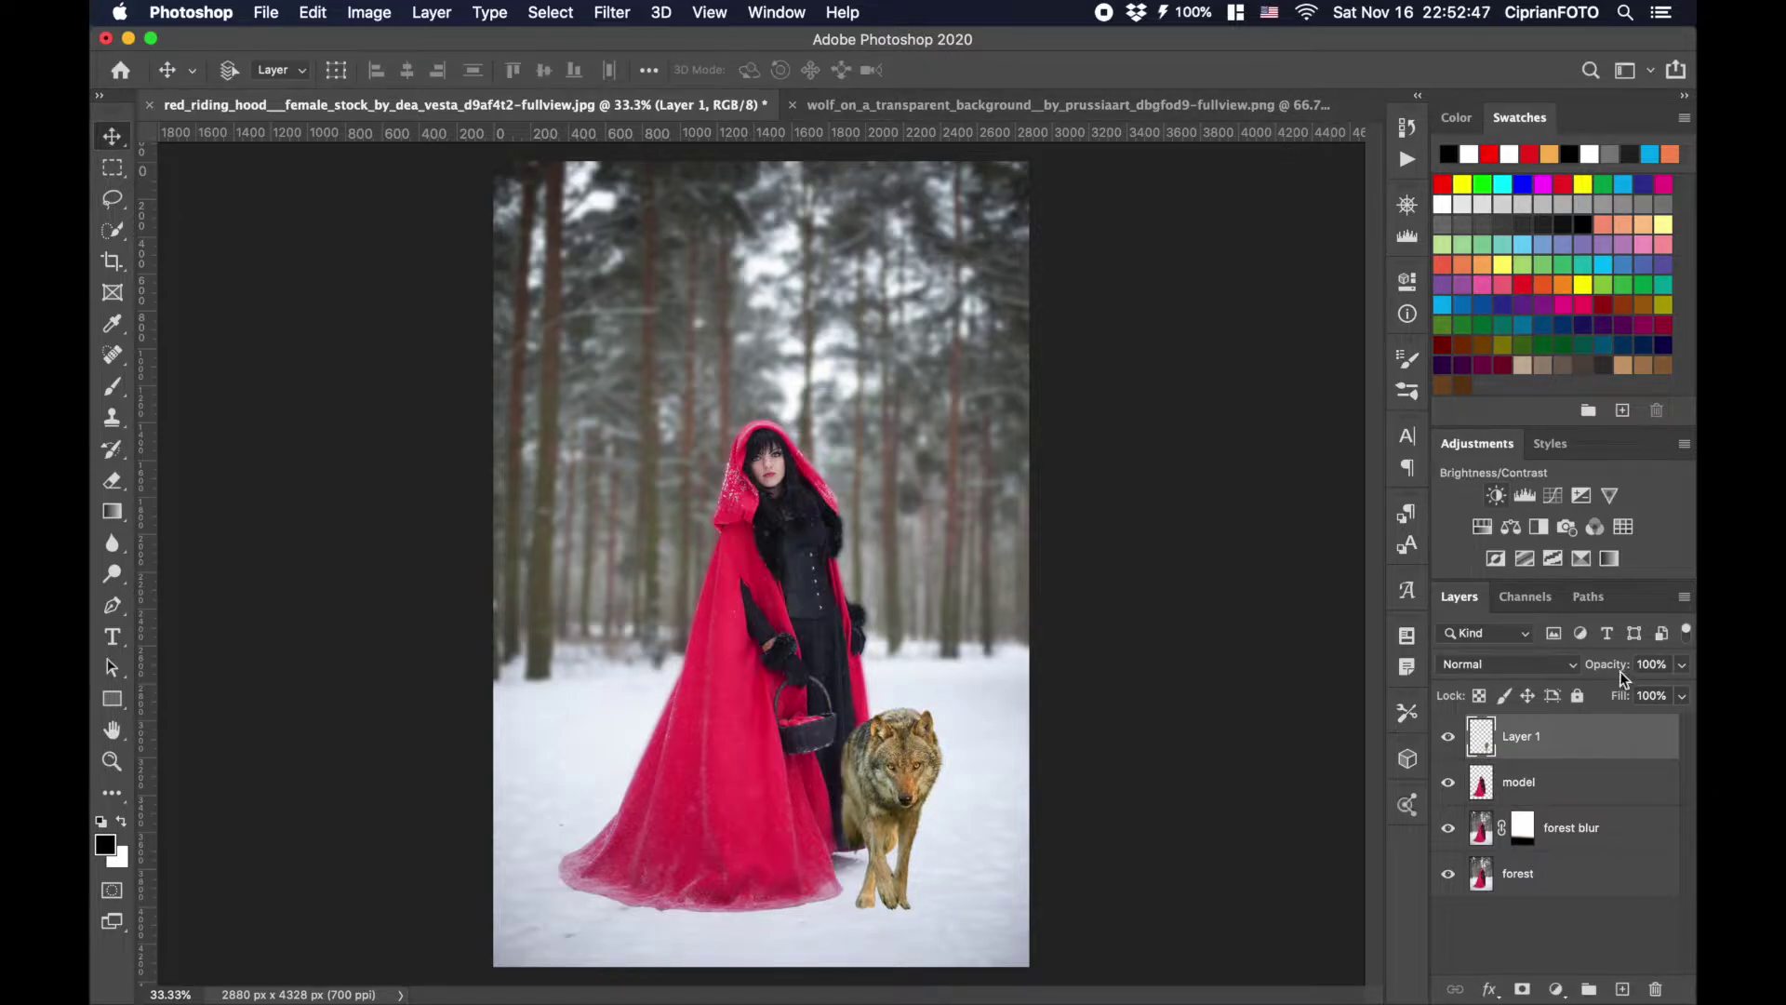
pyautogui.doubleClick(1520, 736)
pyautogui.write('wolf')
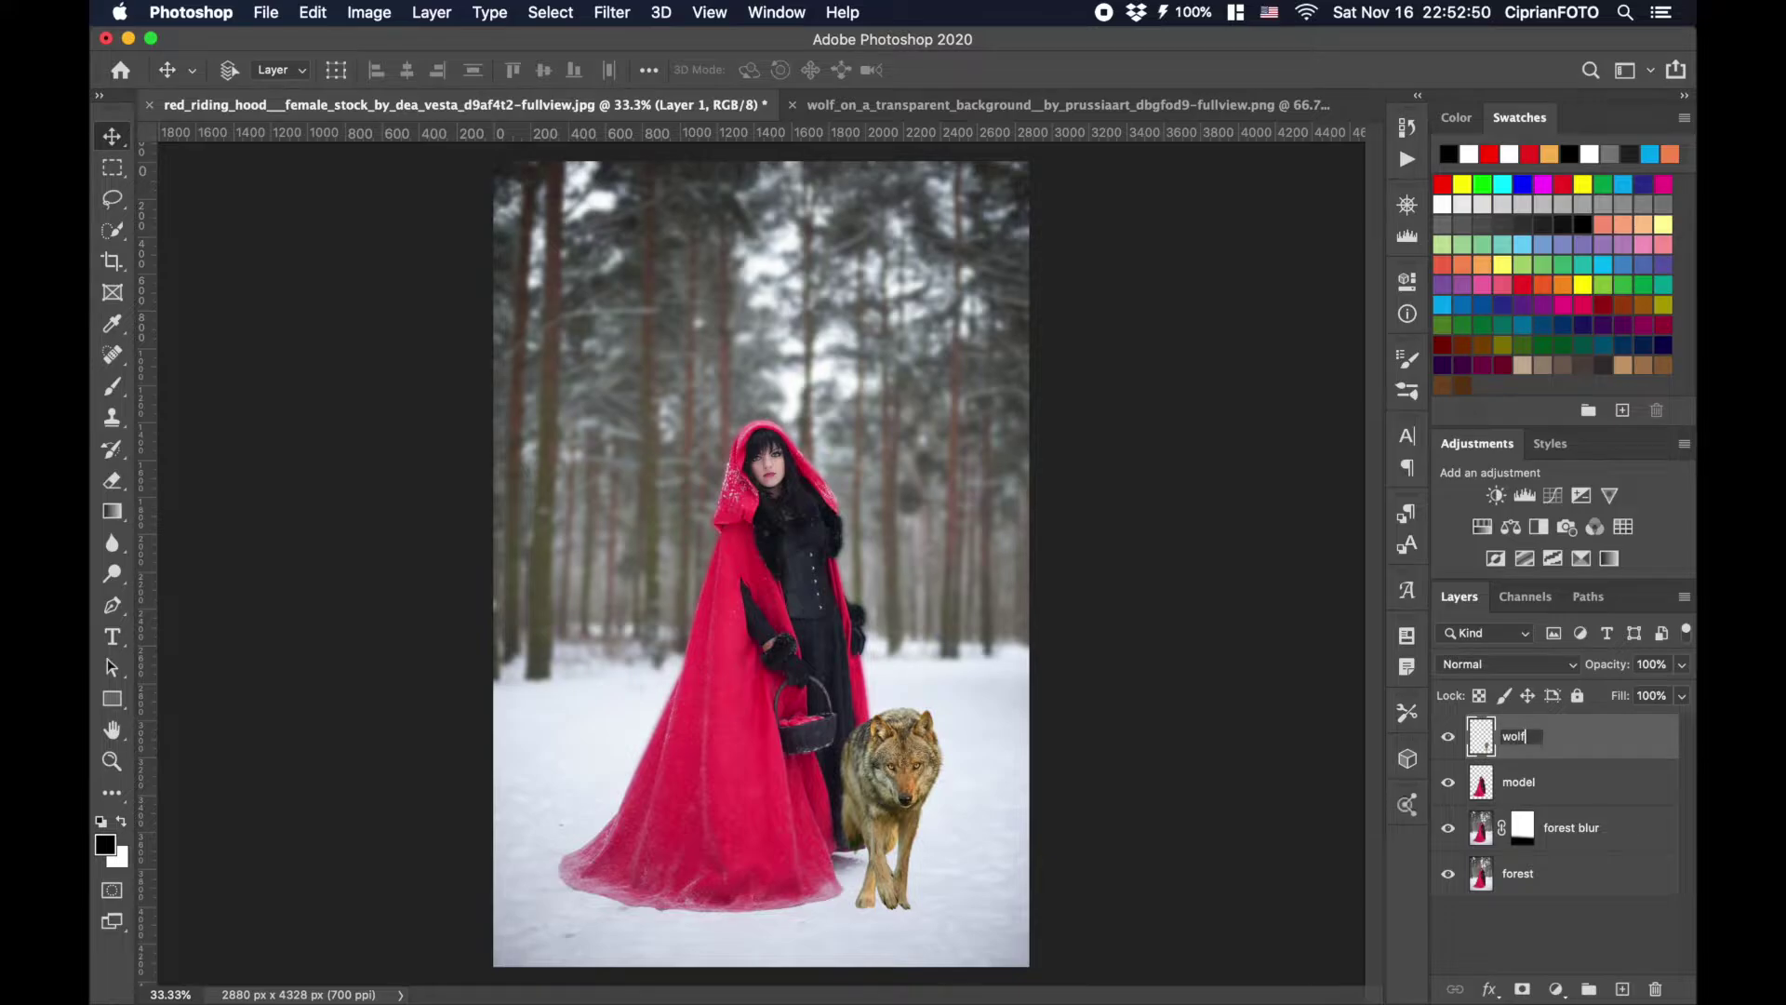
pyautogui.press('Return')
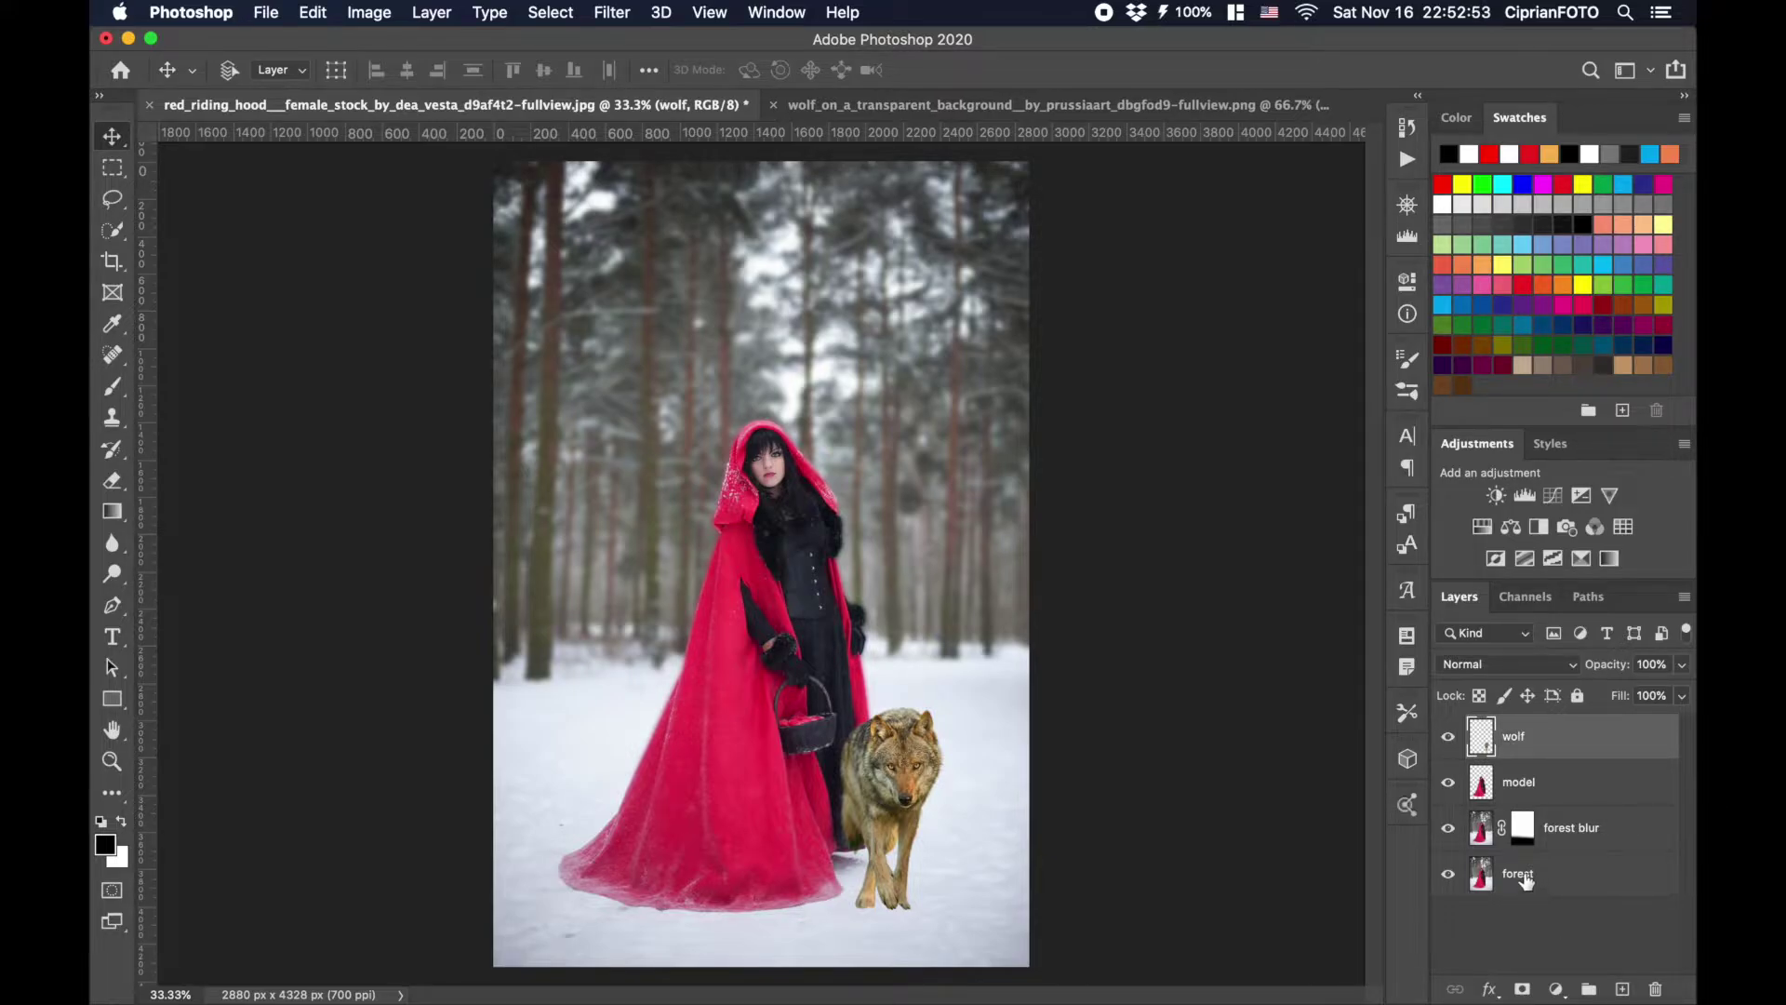
# Create a new layer named "shadow 1" between the model and wolf layers.
pyautogui.click(1546, 792)
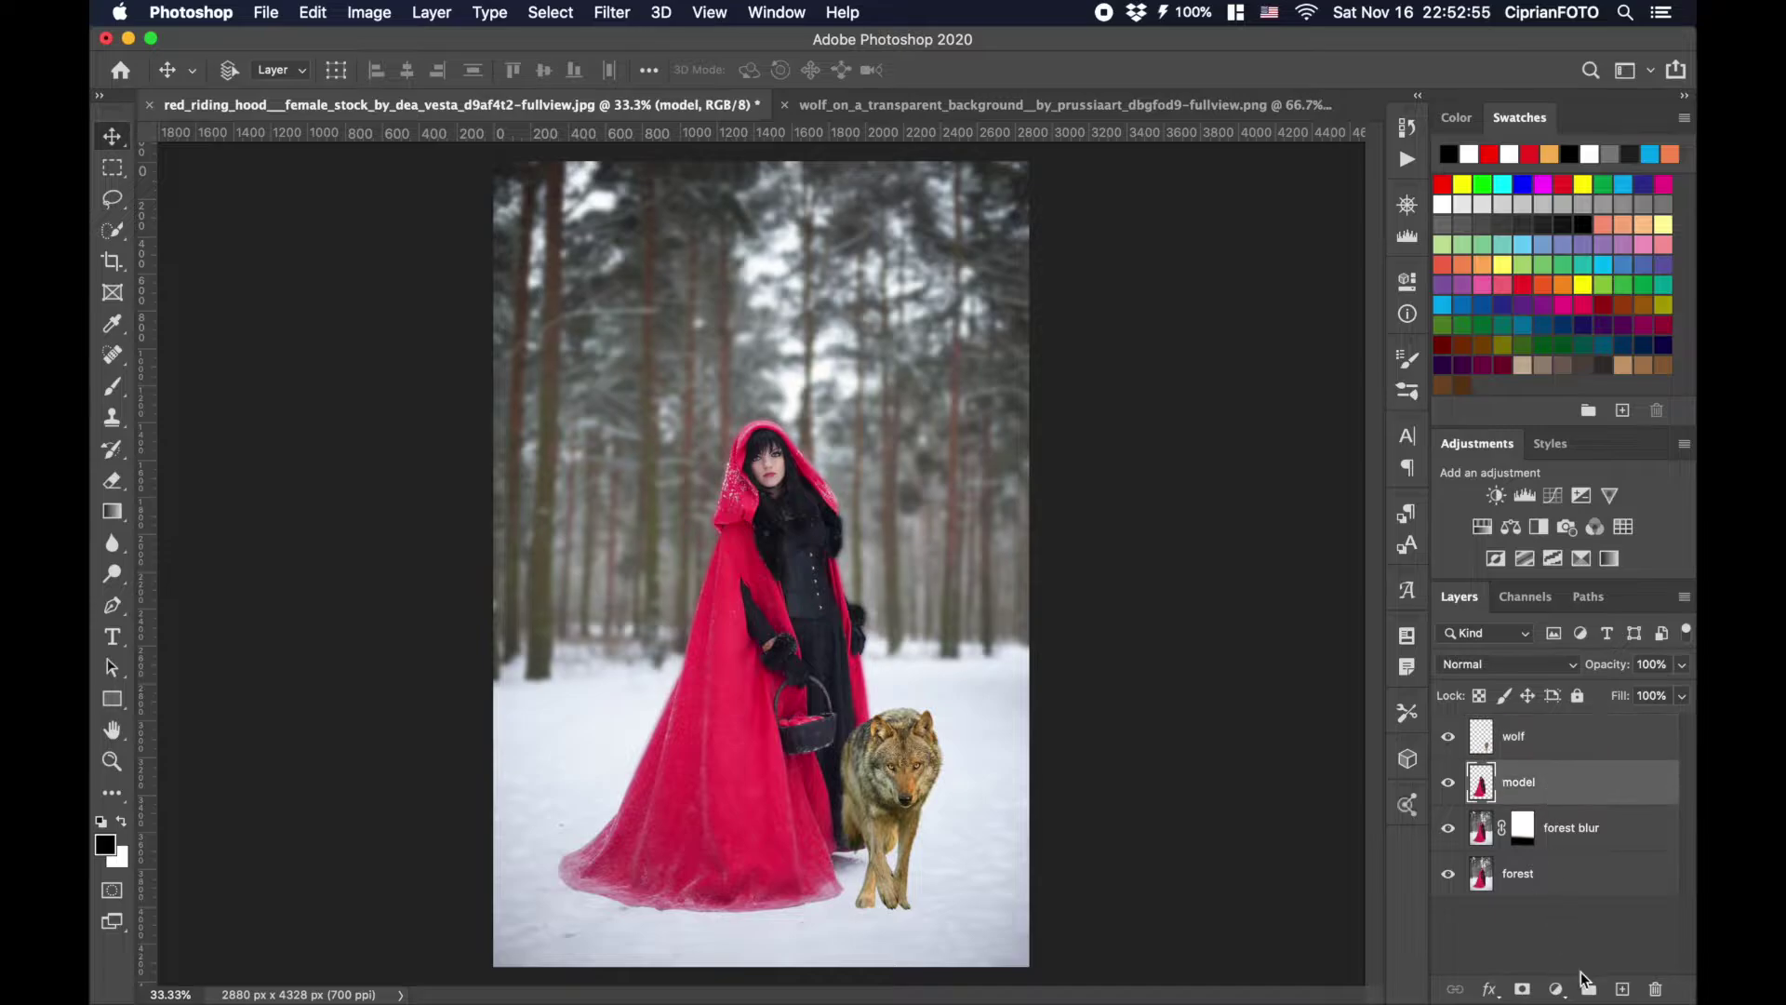
pyautogui.click(1624, 989)
pyautogui.doubleClick(1519, 782)
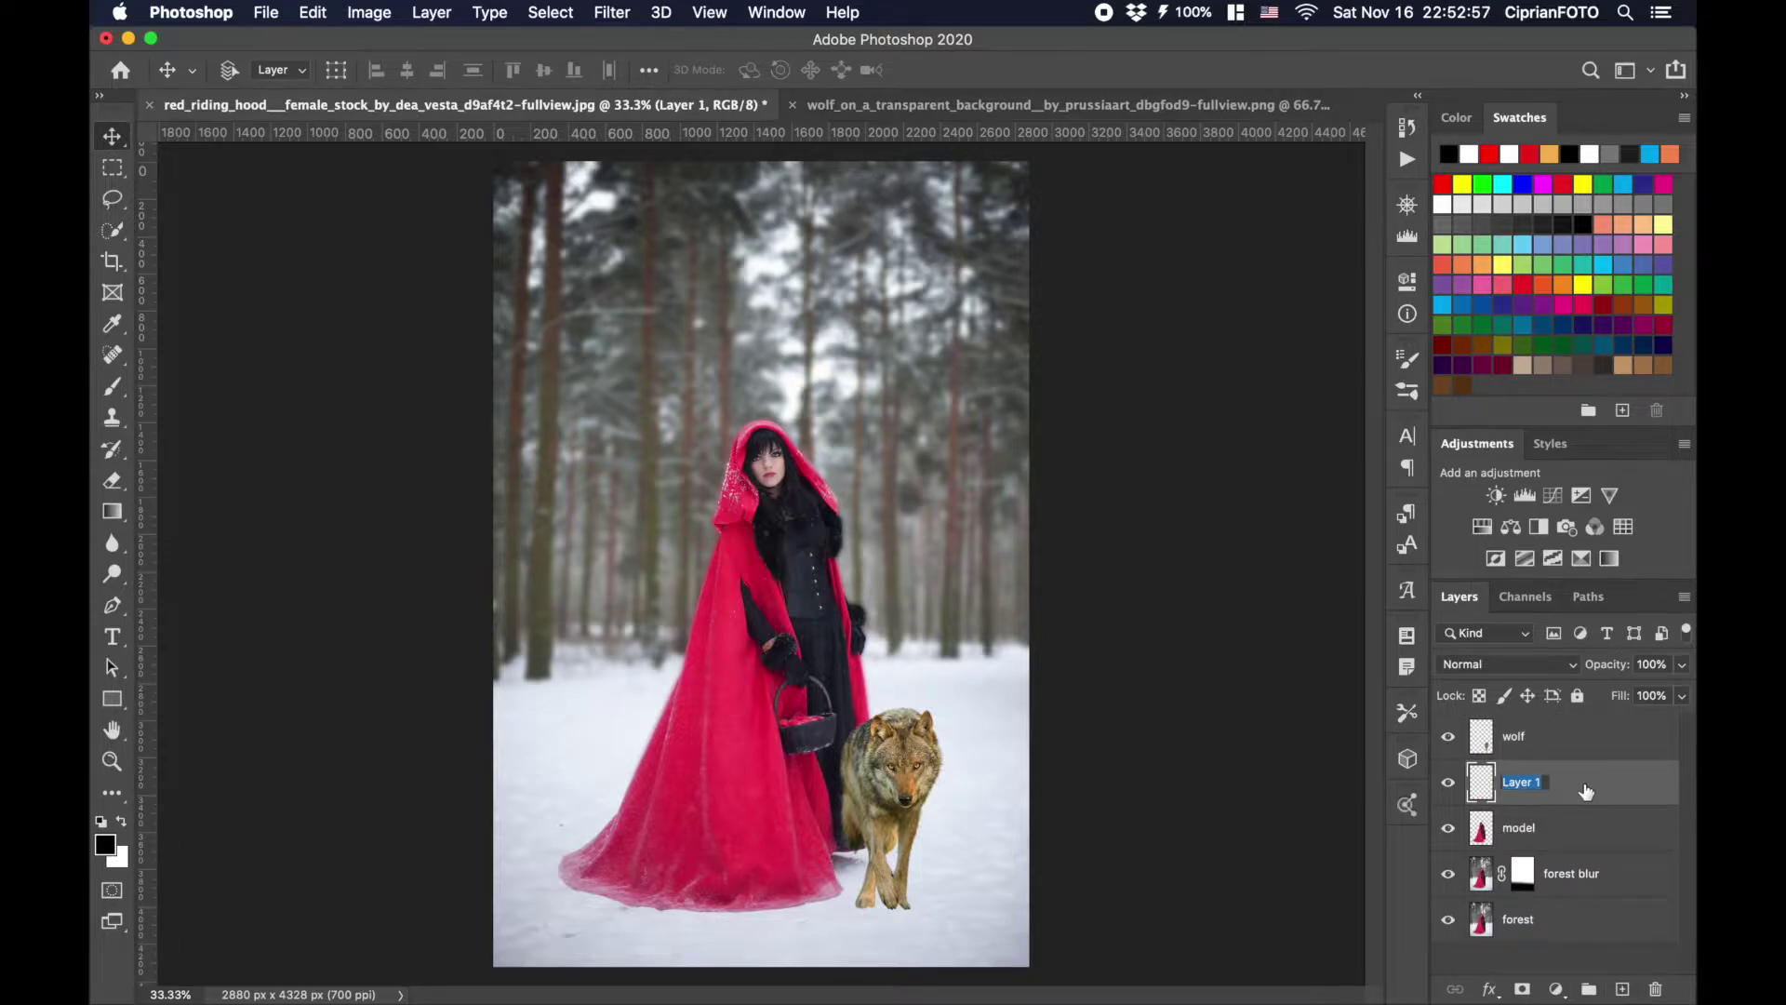
pyautogui.write('shadow 1')
pyautogui.press('Return')
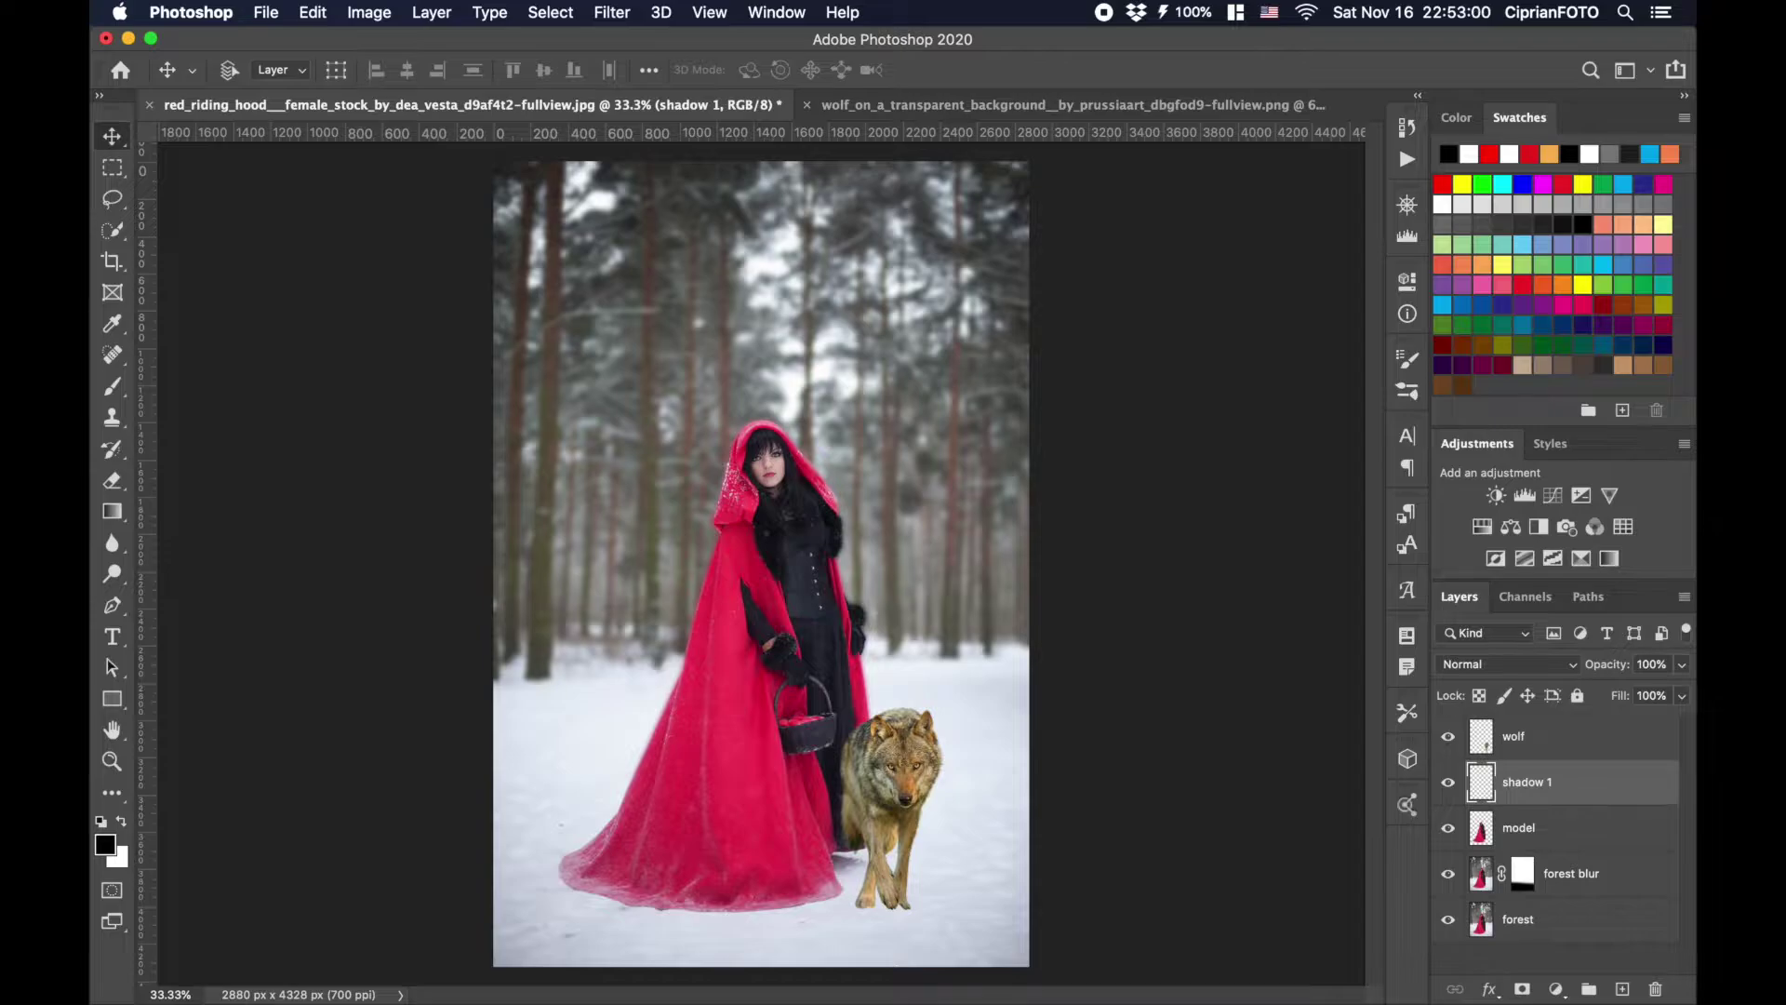
# Paint a contact shadow under the wolf's paws with a soft black 80 px brush at 15% opacity.
pyautogui.click(115, 387)
pyautogui.press('[')
pyautogui.press('[')
pyautogui.press('[')
pyautogui.press('[')
pyautogui.press('[')
pyautogui.press('[')
pyautogui.press('[')
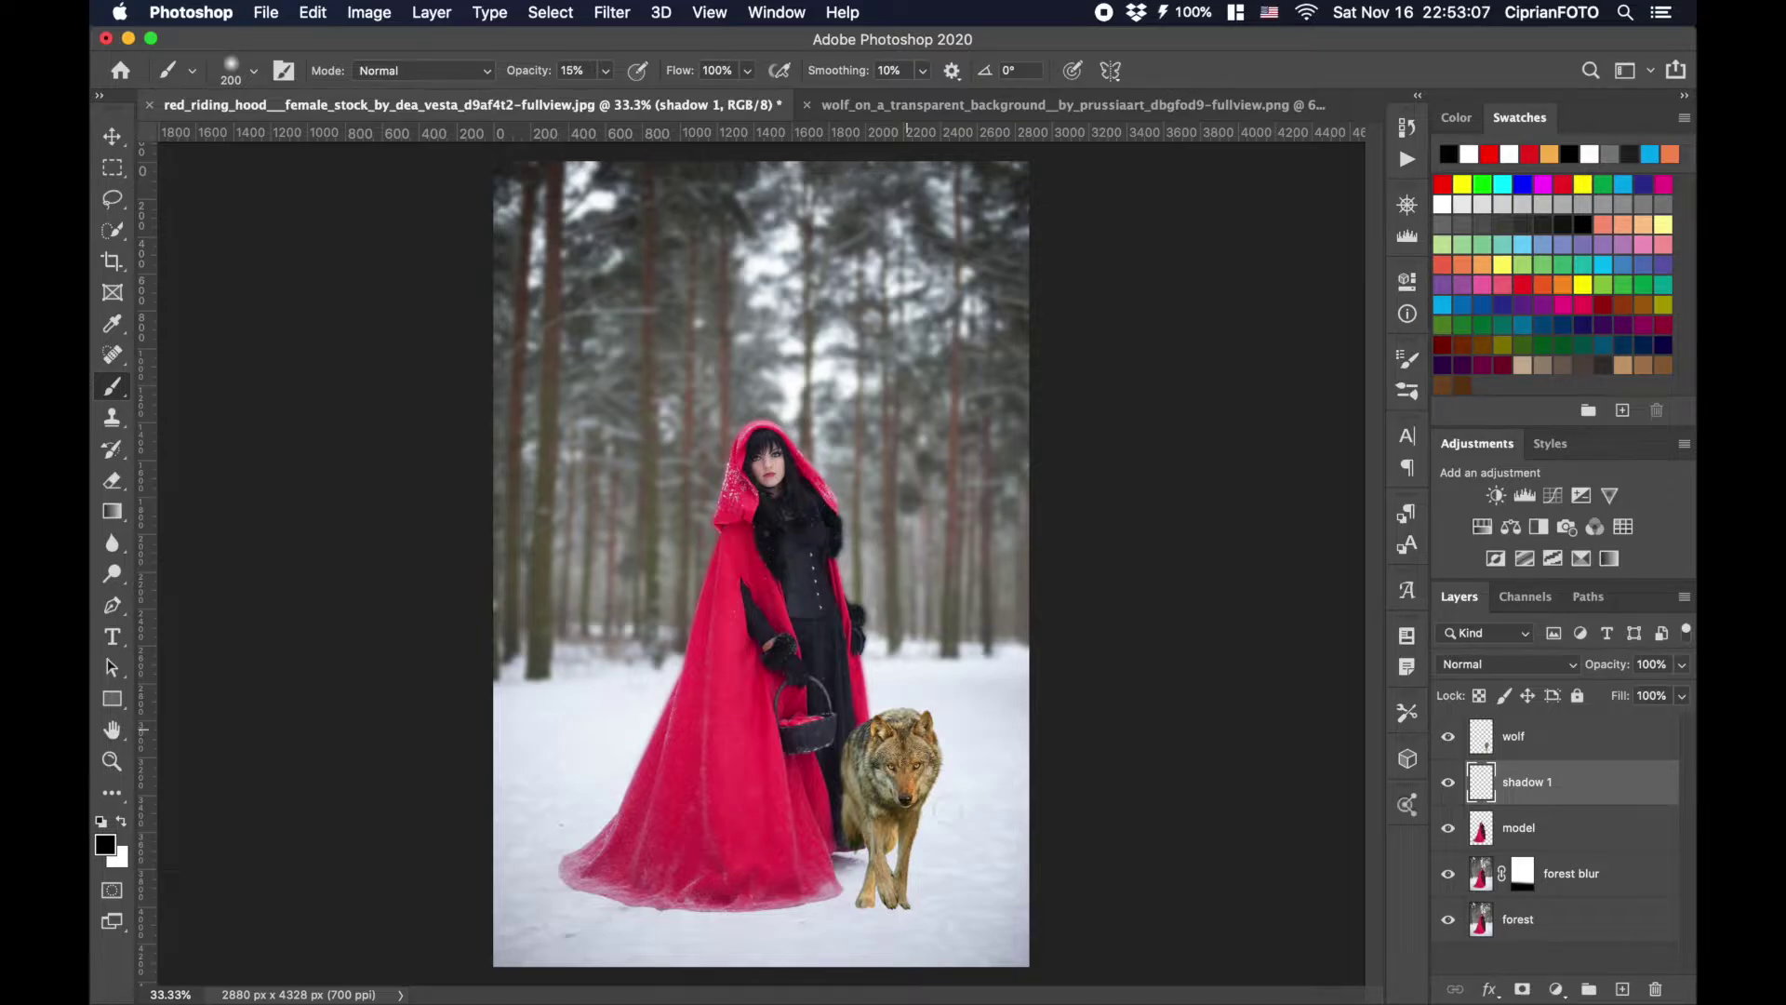
pyautogui.press('[')
pyautogui.press('[')
# Create a new layer named "shadow 2" directly above shadow 1.
pyautogui.click(1625, 989)
pyautogui.doubleClick(1526, 782)
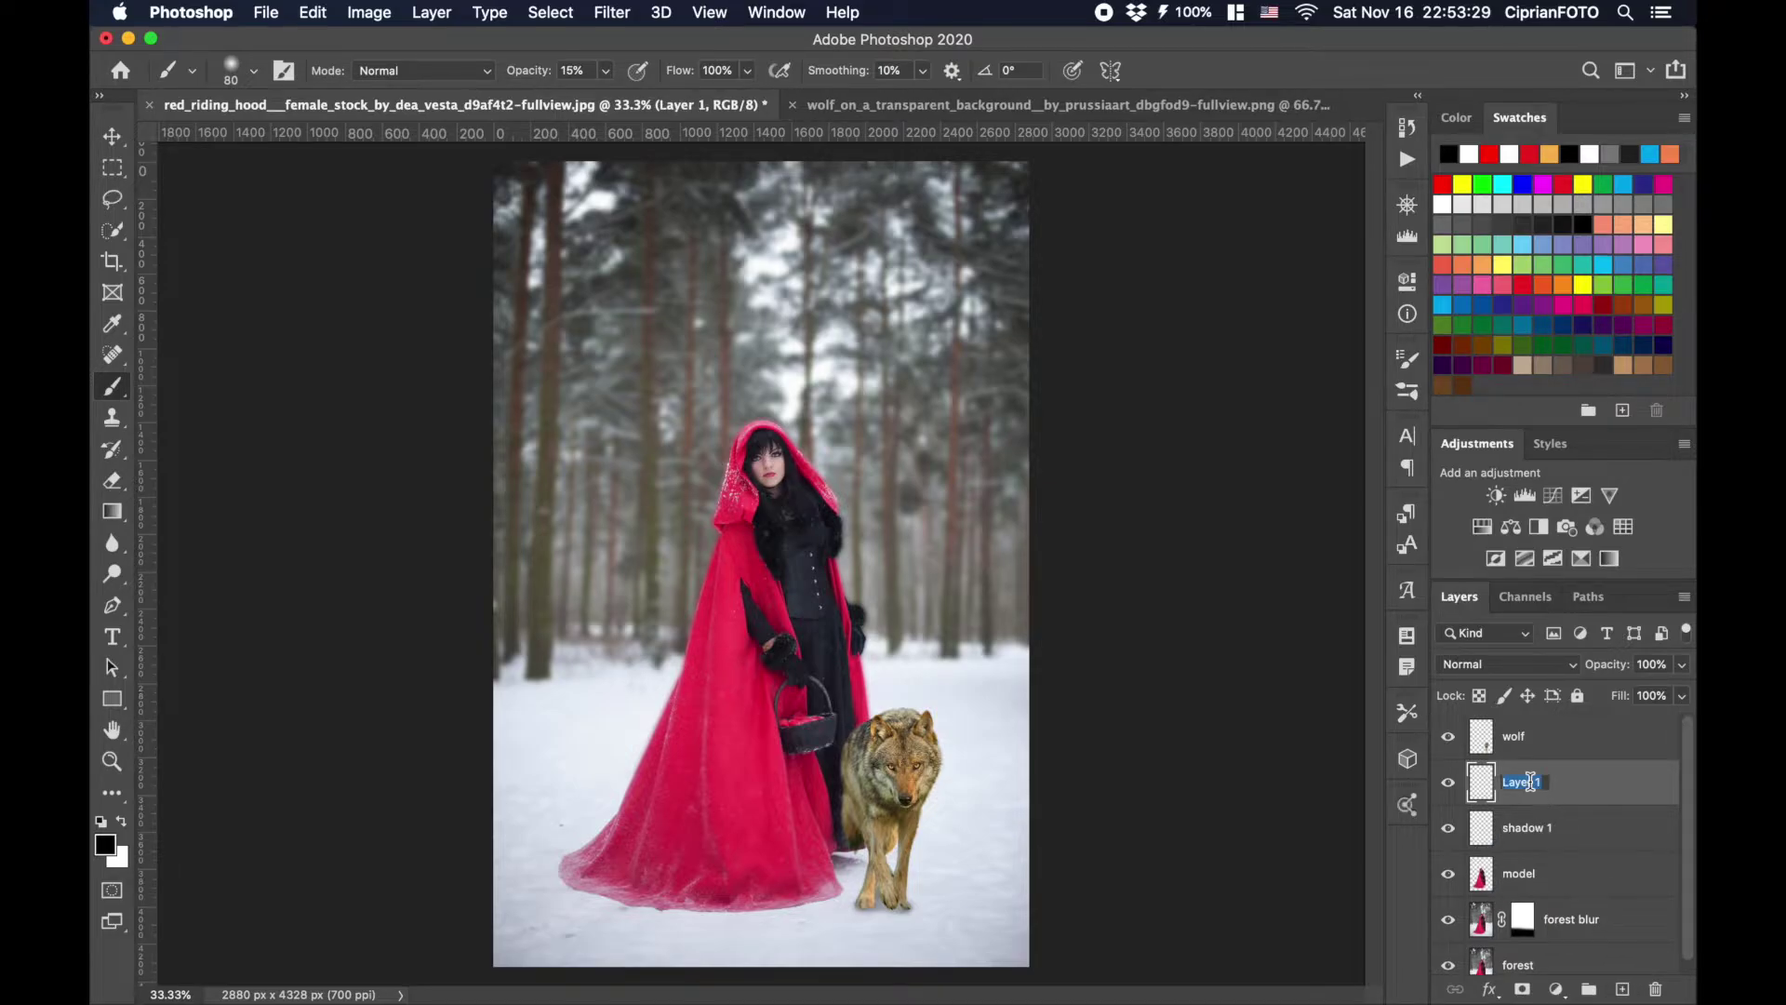
pyautogui.write('shadow 2')
pyautogui.press('Return')
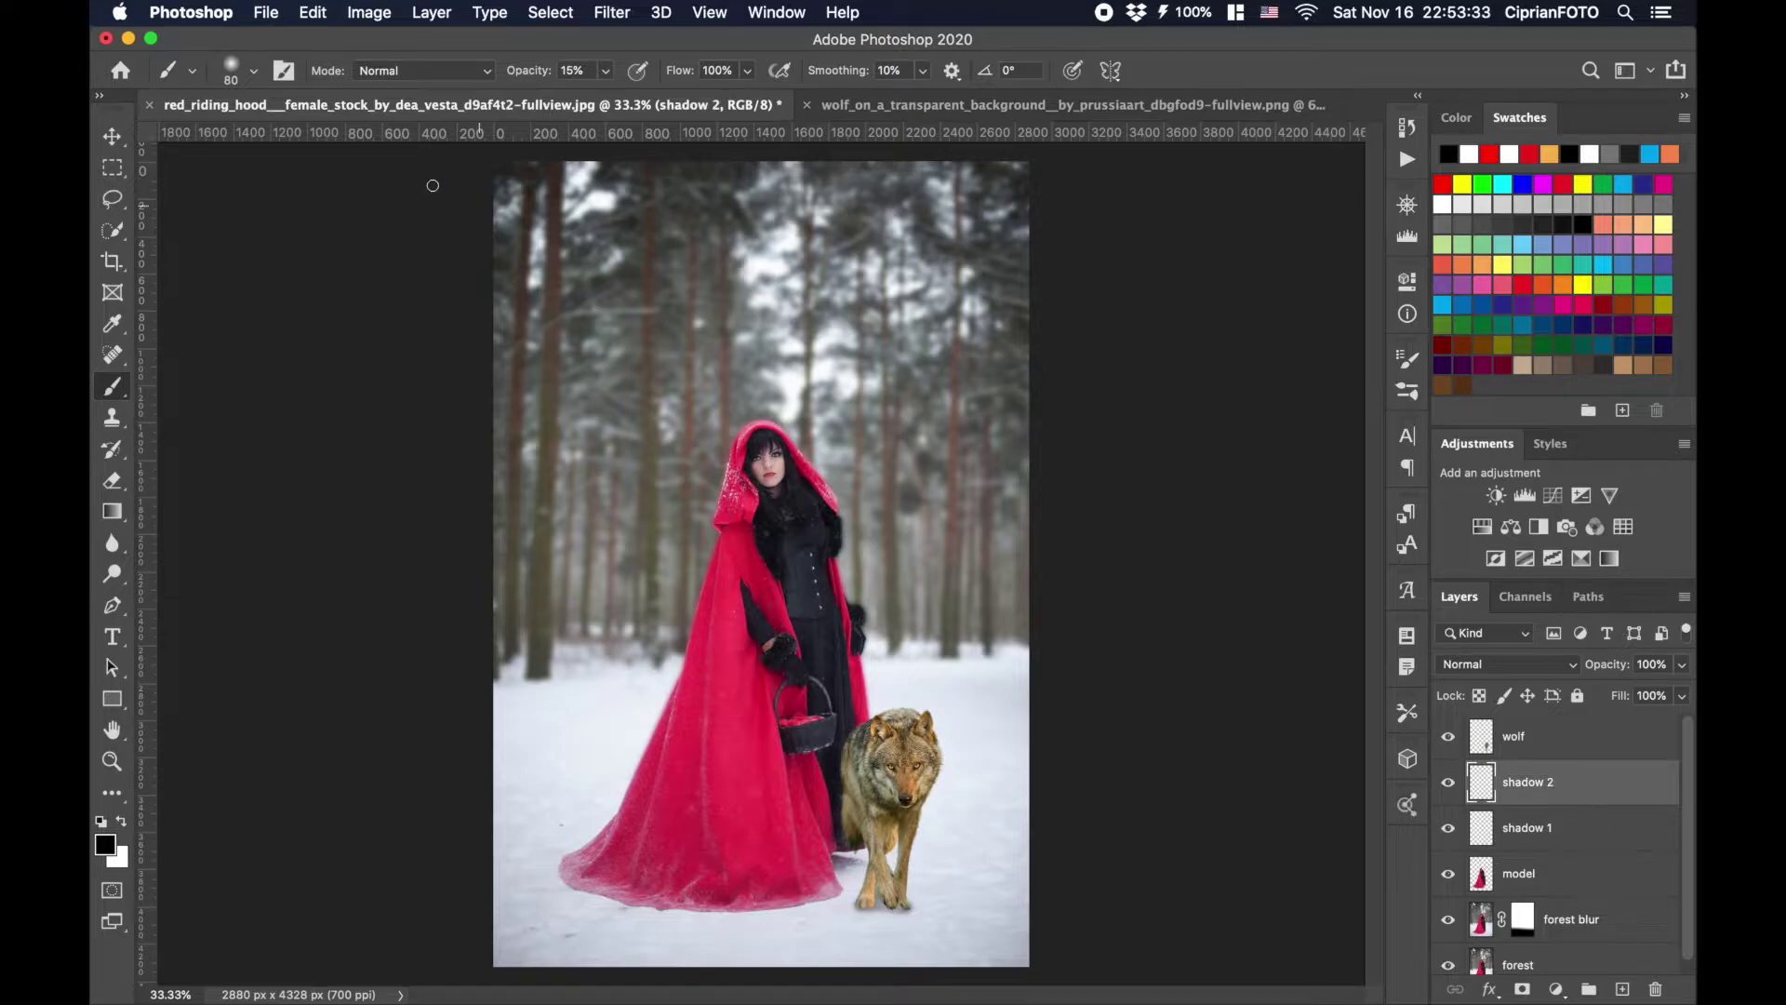
# Set the brush size to 300 px and rotate the brush tip to an angle of -89°.
pyautogui.click(229, 73)
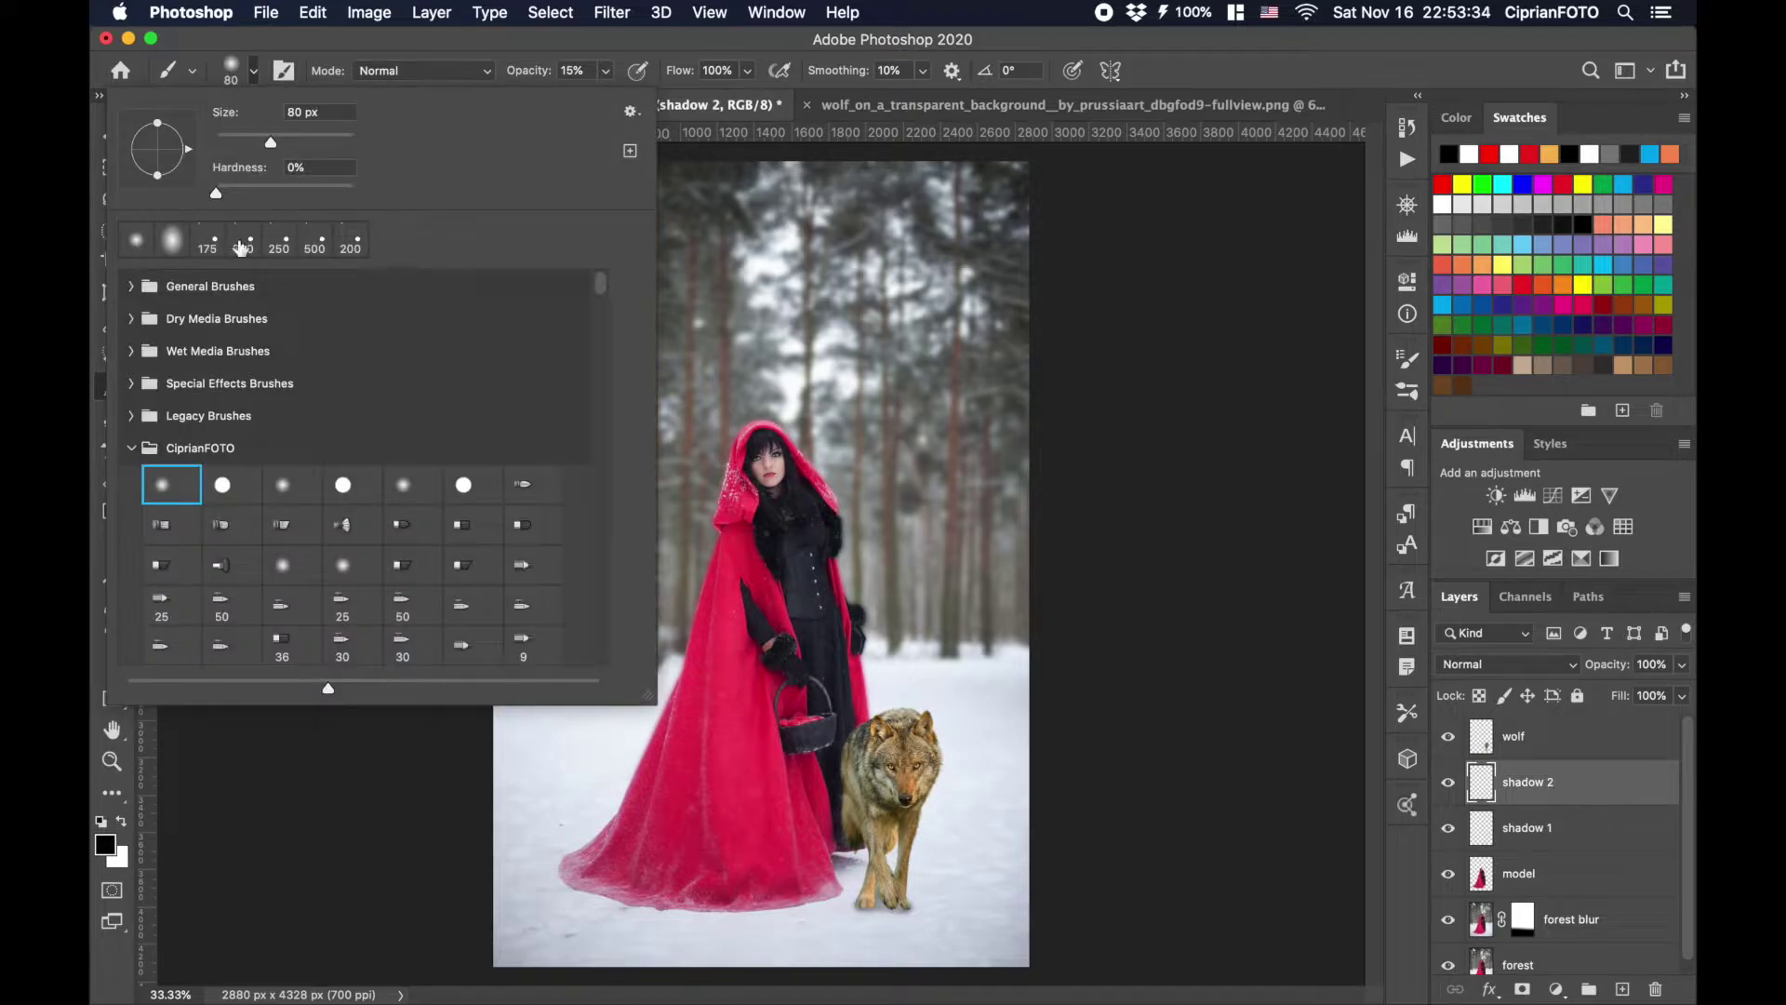
pyautogui.click(331, 112)
pyautogui.write('300')
pyautogui.press('Return')
pyautogui.moveTo(192, 162)
pyautogui.mouseDown()
pyautogui.moveTo(161, 186)
pyautogui.moveTo(176, 155)
pyautogui.moveTo(158, 185)
pyautogui.mouseUp()
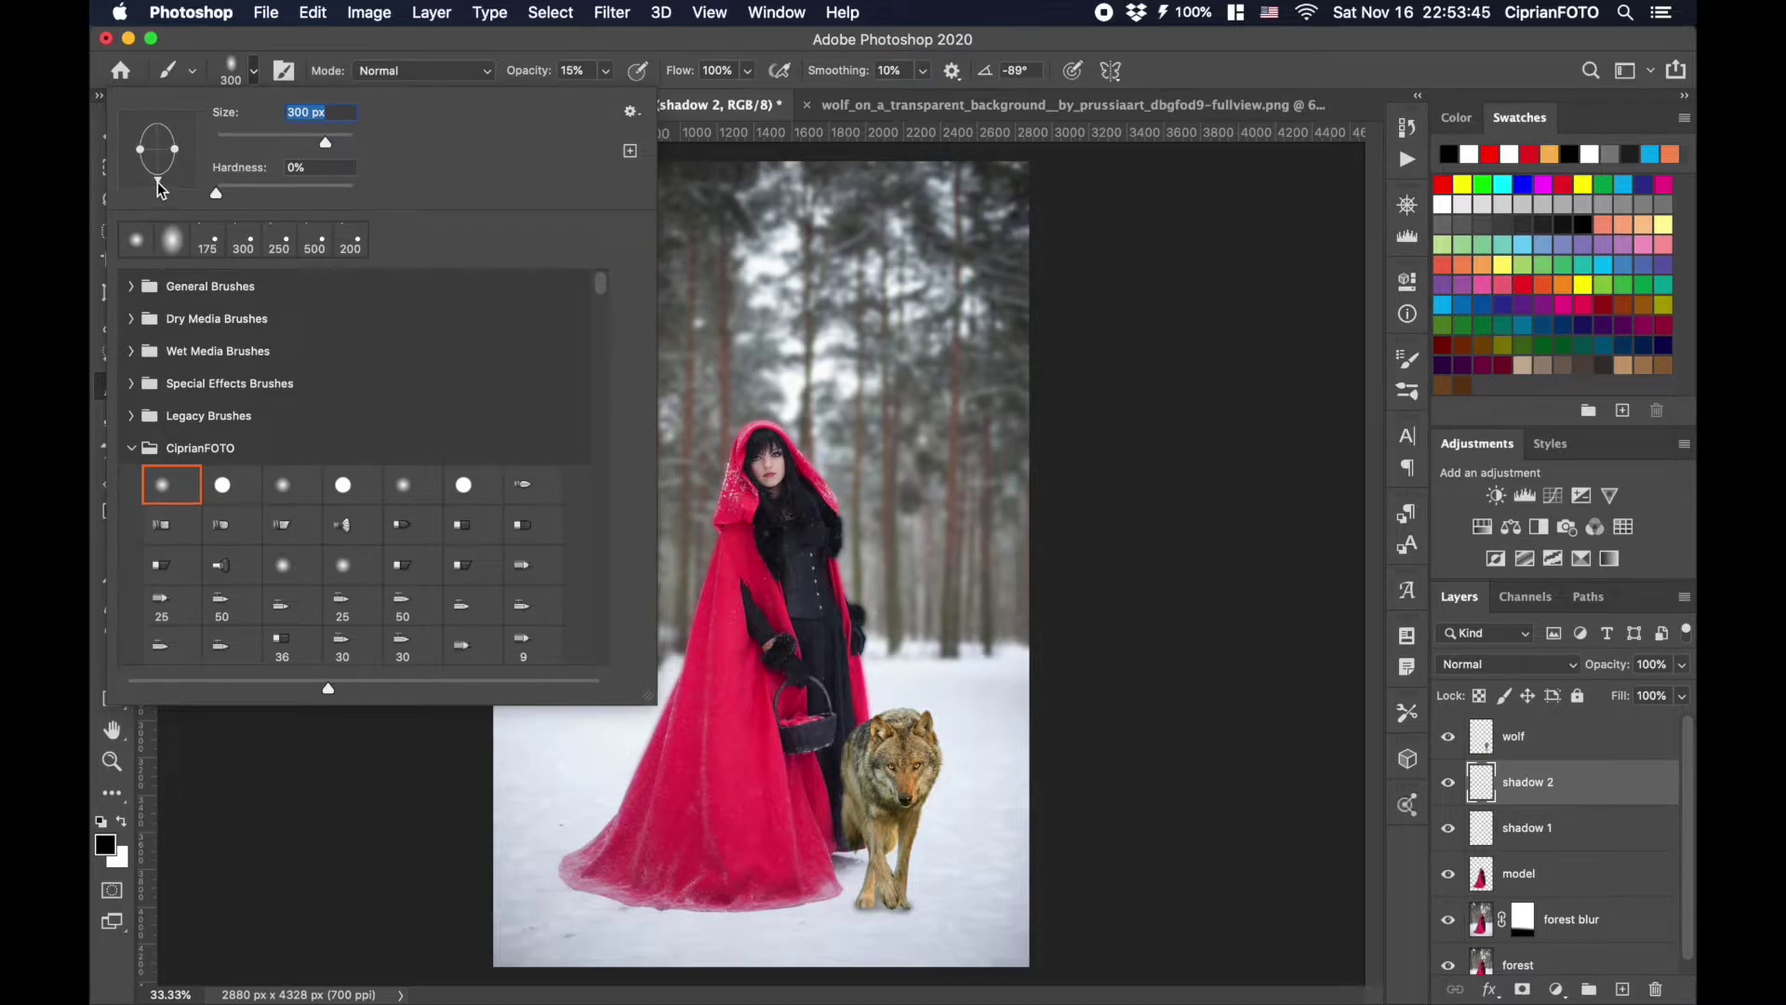
pyautogui.press('Return')
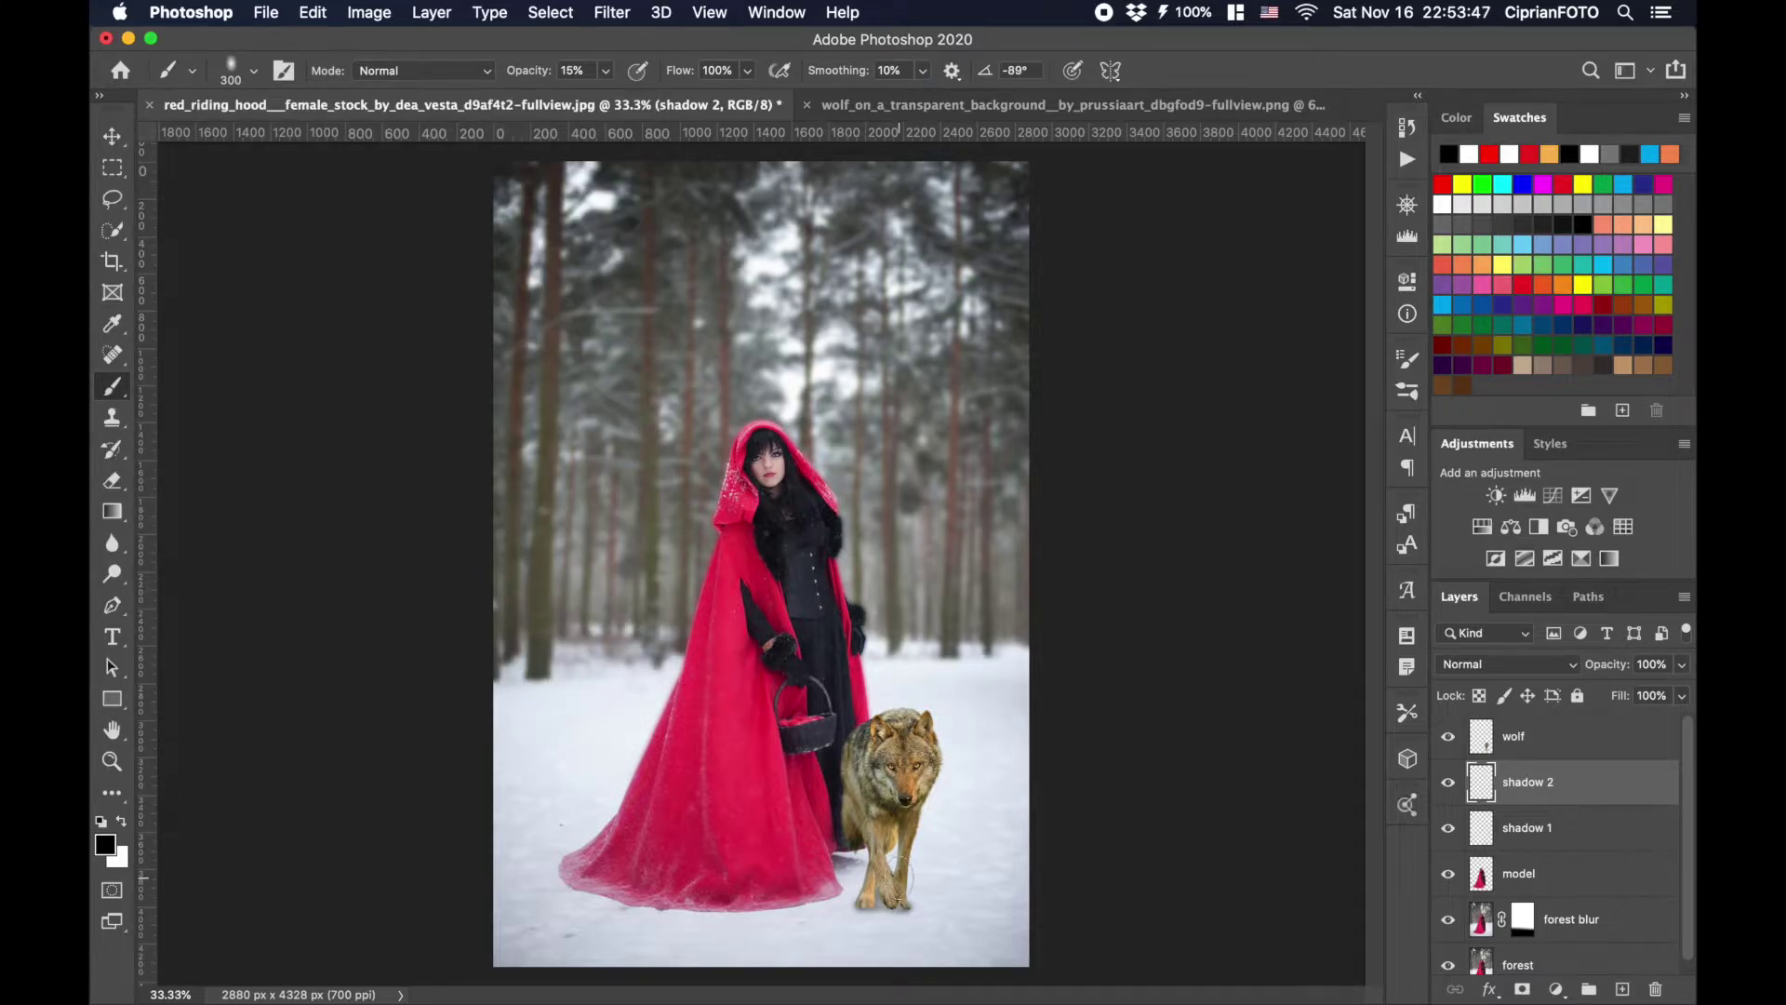
# Enlarge the brush to 1200 px and dab a soft black shadow on the snow around the wolf's legs.
pyautogui.press(']')
pyautogui.press(']')
pyautogui.press(']')
pyautogui.press(']')
pyautogui.press(']')
pyautogui.press(']')
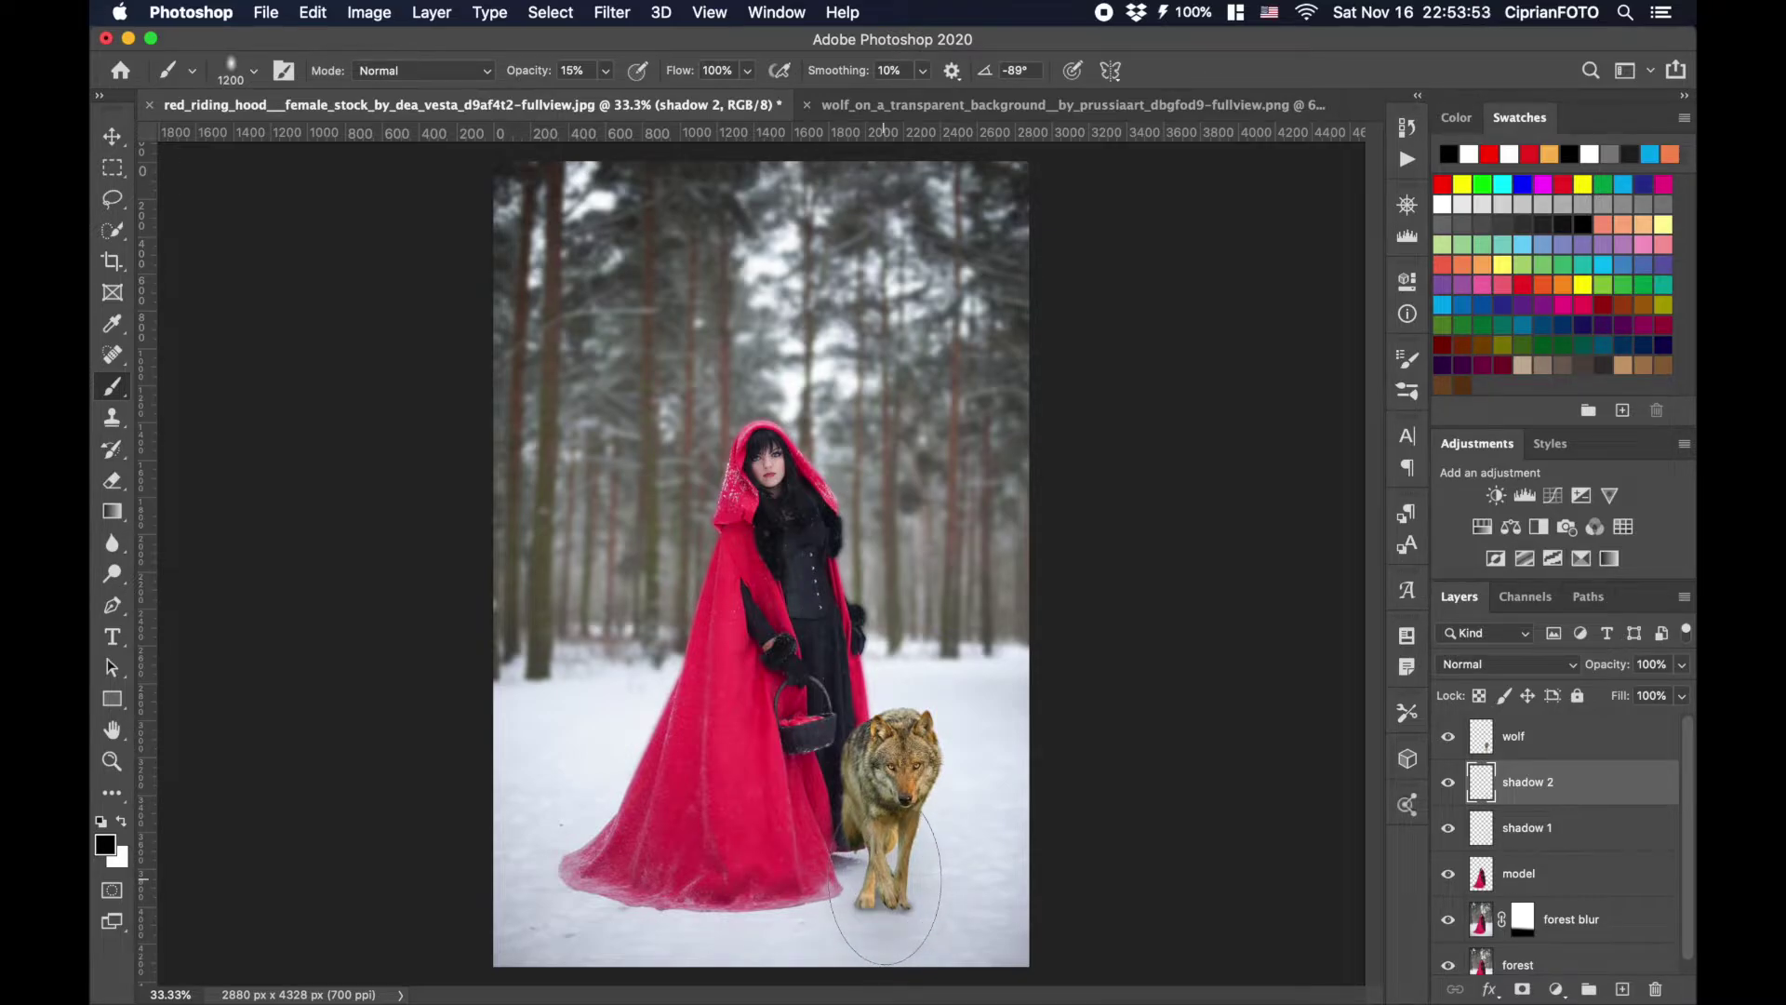
pyautogui.click(885, 881)
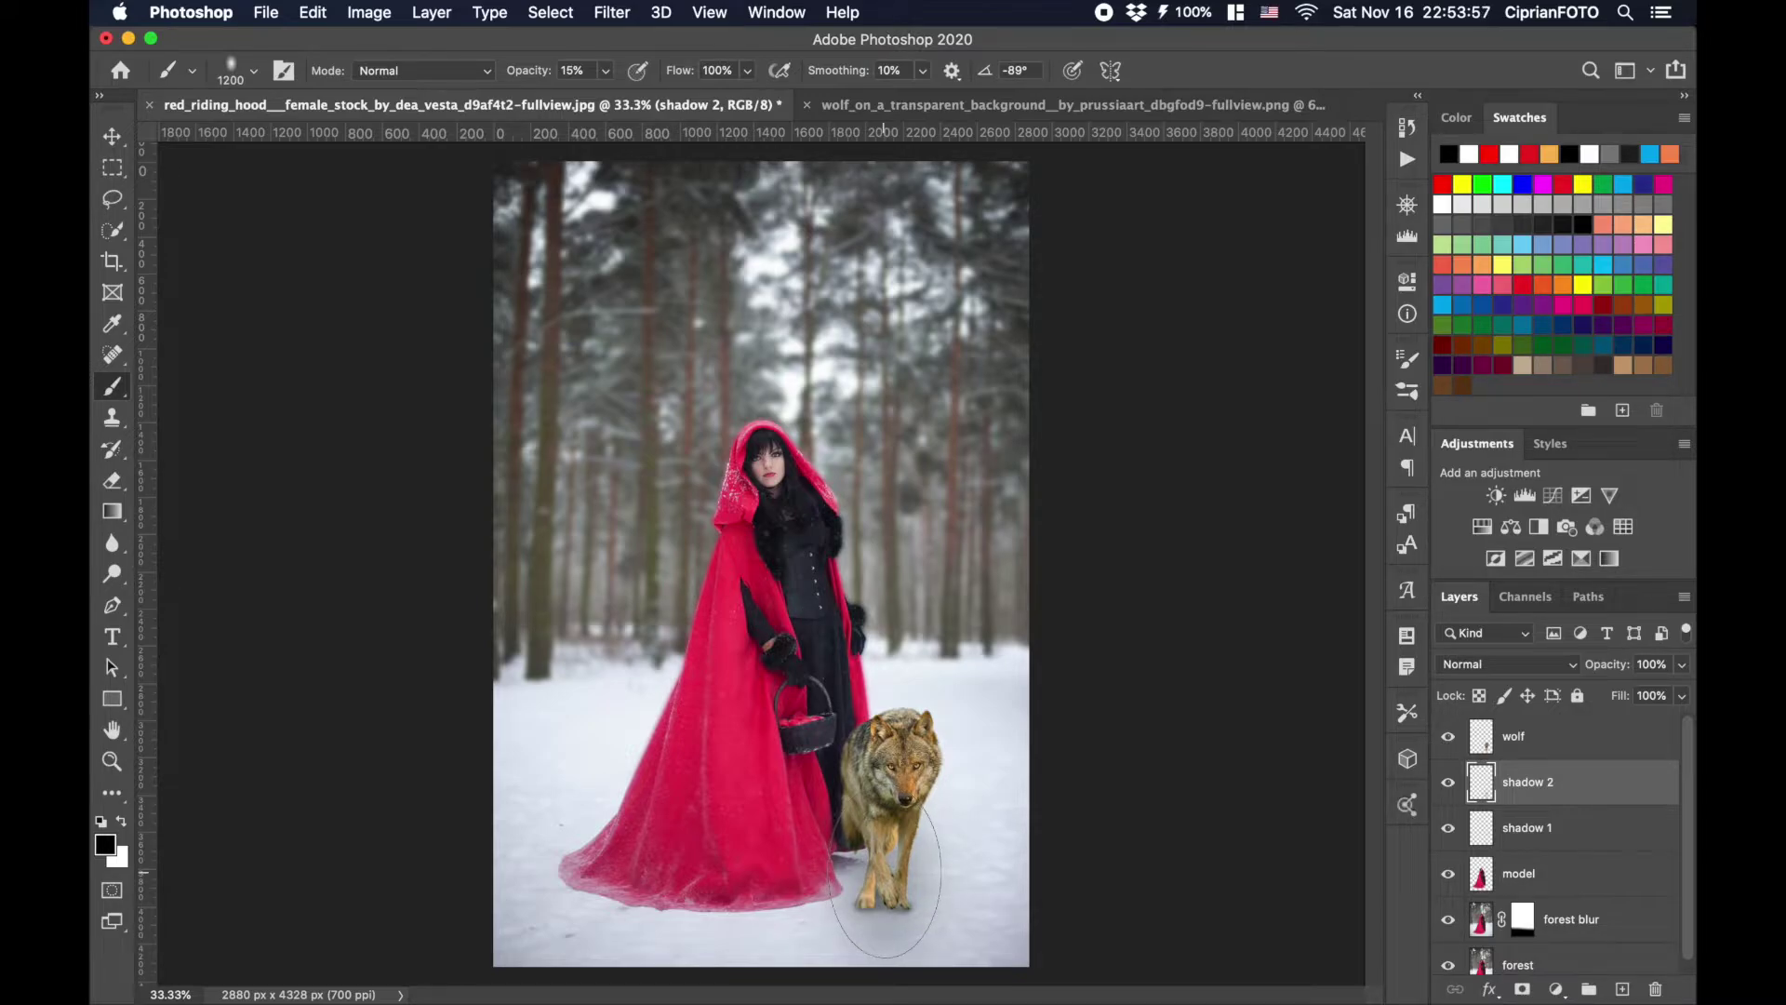
# Distort the shadow 2 layer, squashing it to about 50% of its height around the wolf's legs.
pyautogui.press('super+t')
pyautogui.rightClick(884, 871)
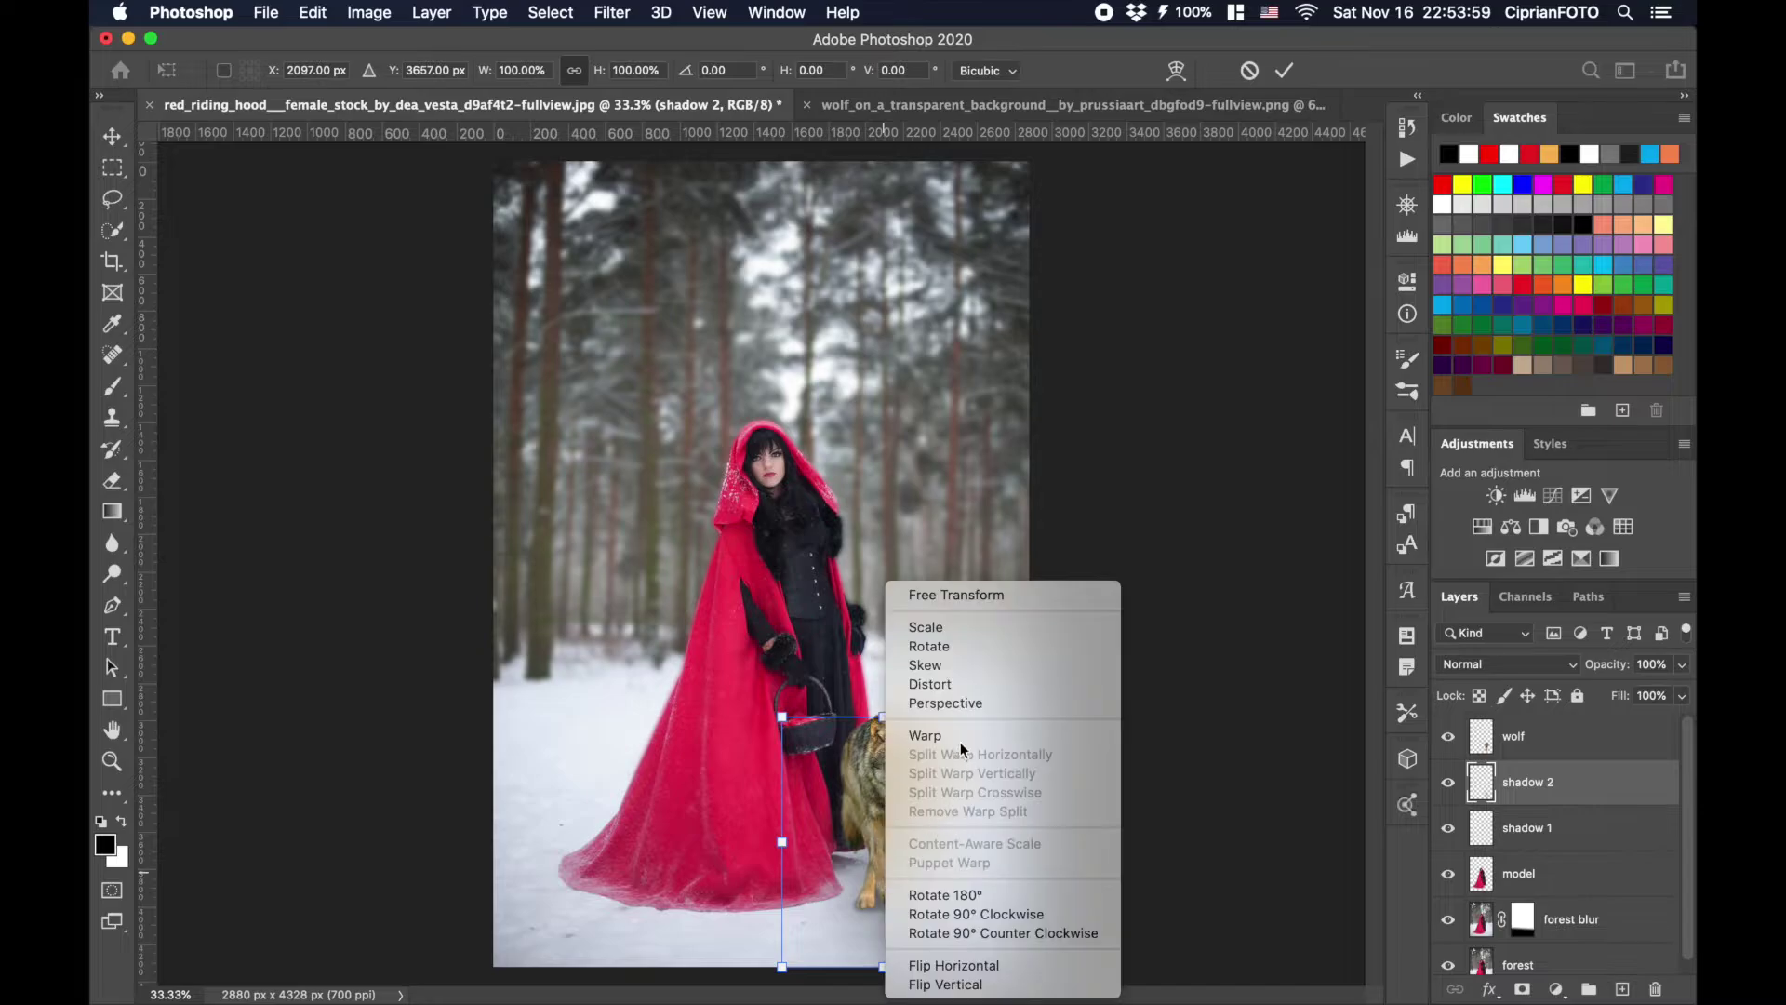
pyautogui.click(961, 687)
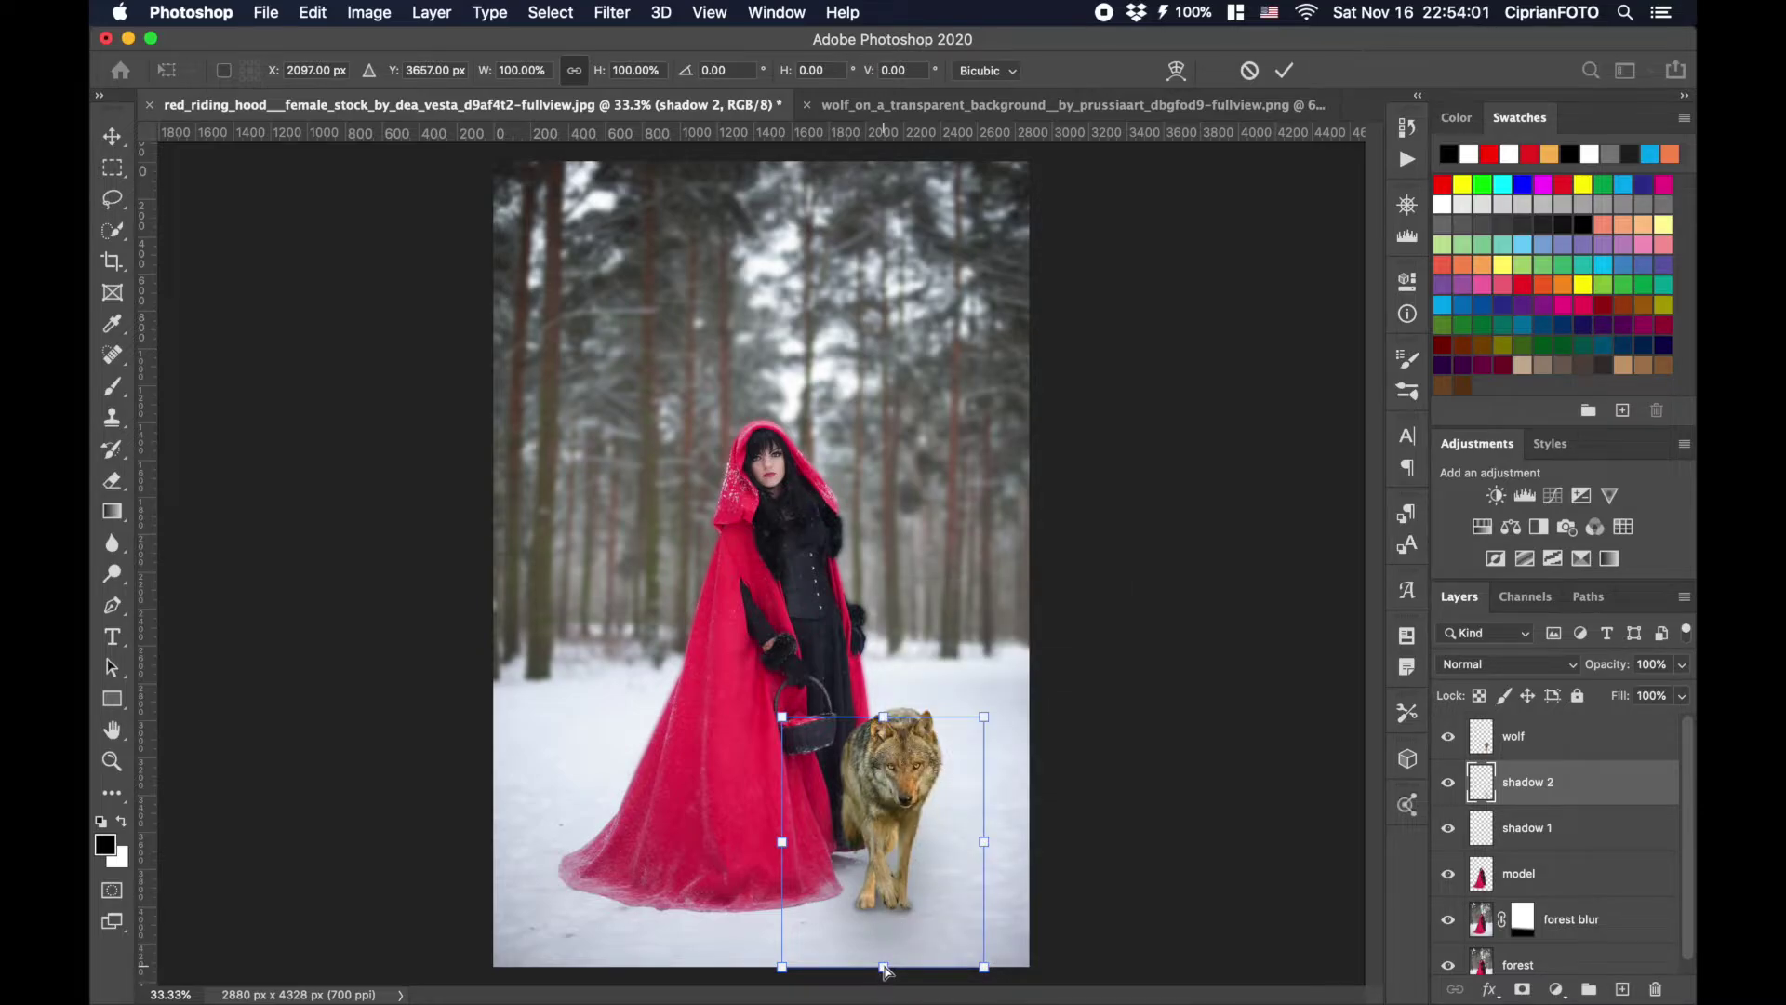
pyautogui.moveTo(884, 967); pyautogui.dragTo(883, 933)
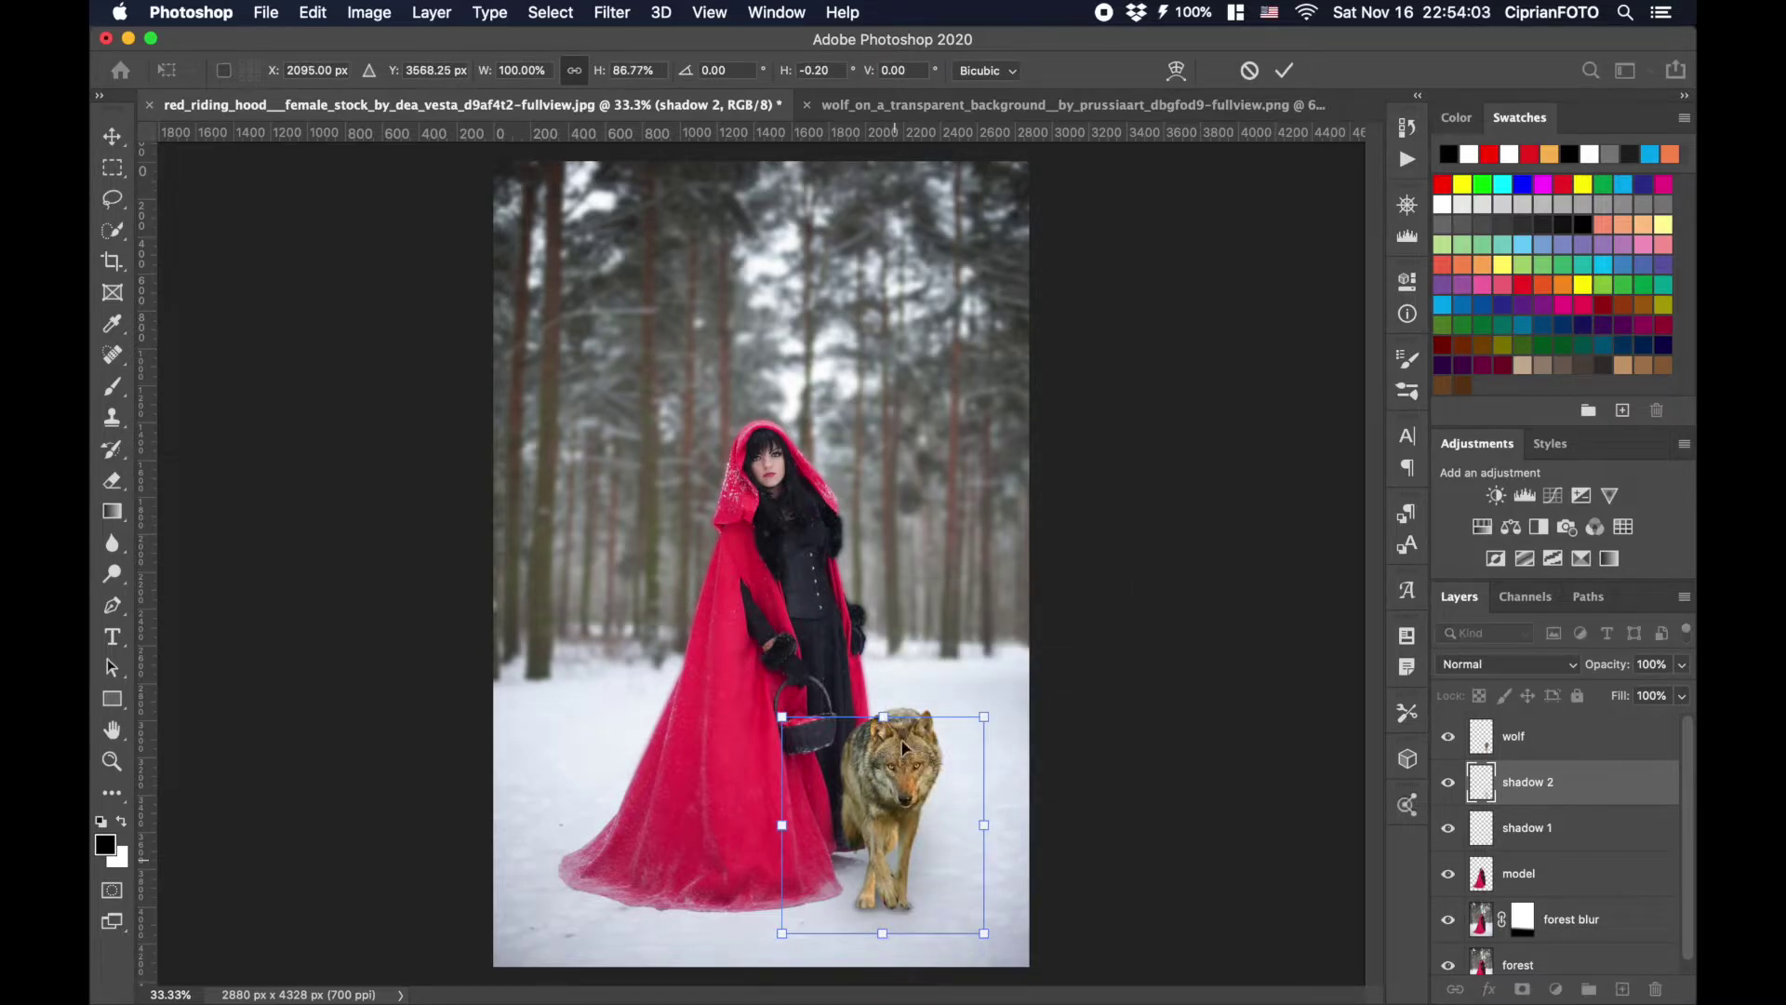
pyautogui.moveTo(886, 717); pyautogui.dragTo(883, 806)
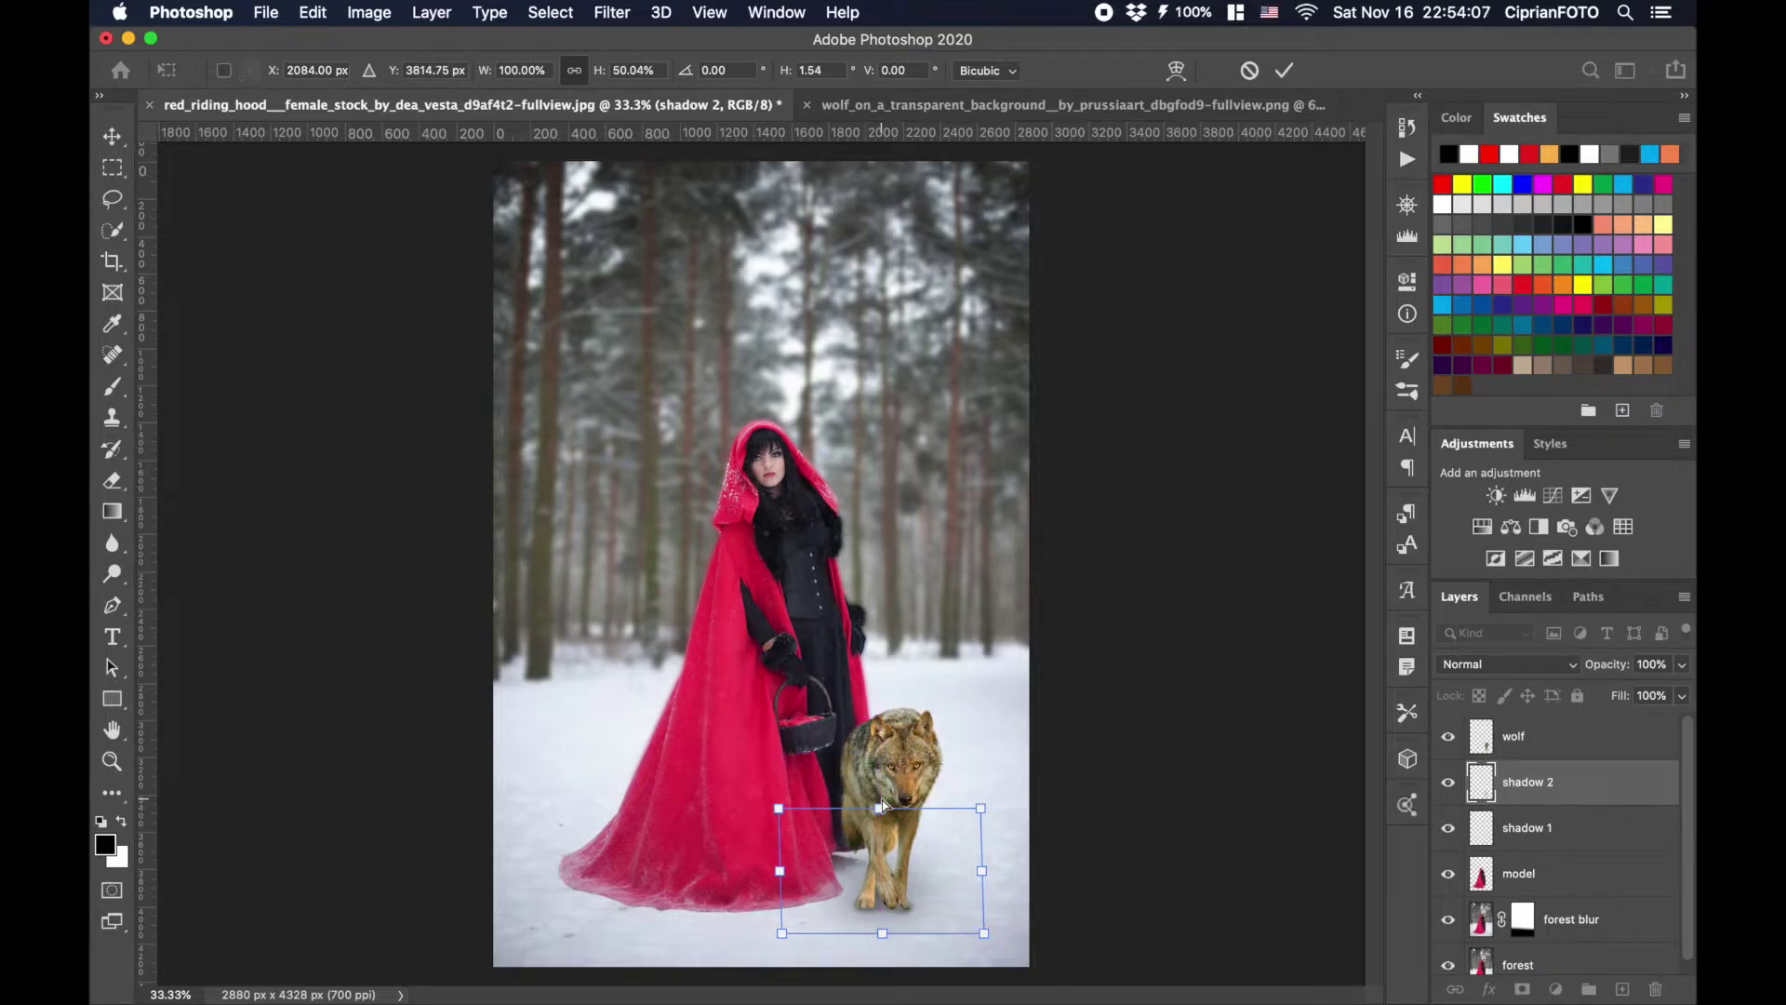
pyautogui.press('Return')
pyautogui.press('b')
pyautogui.press('v')
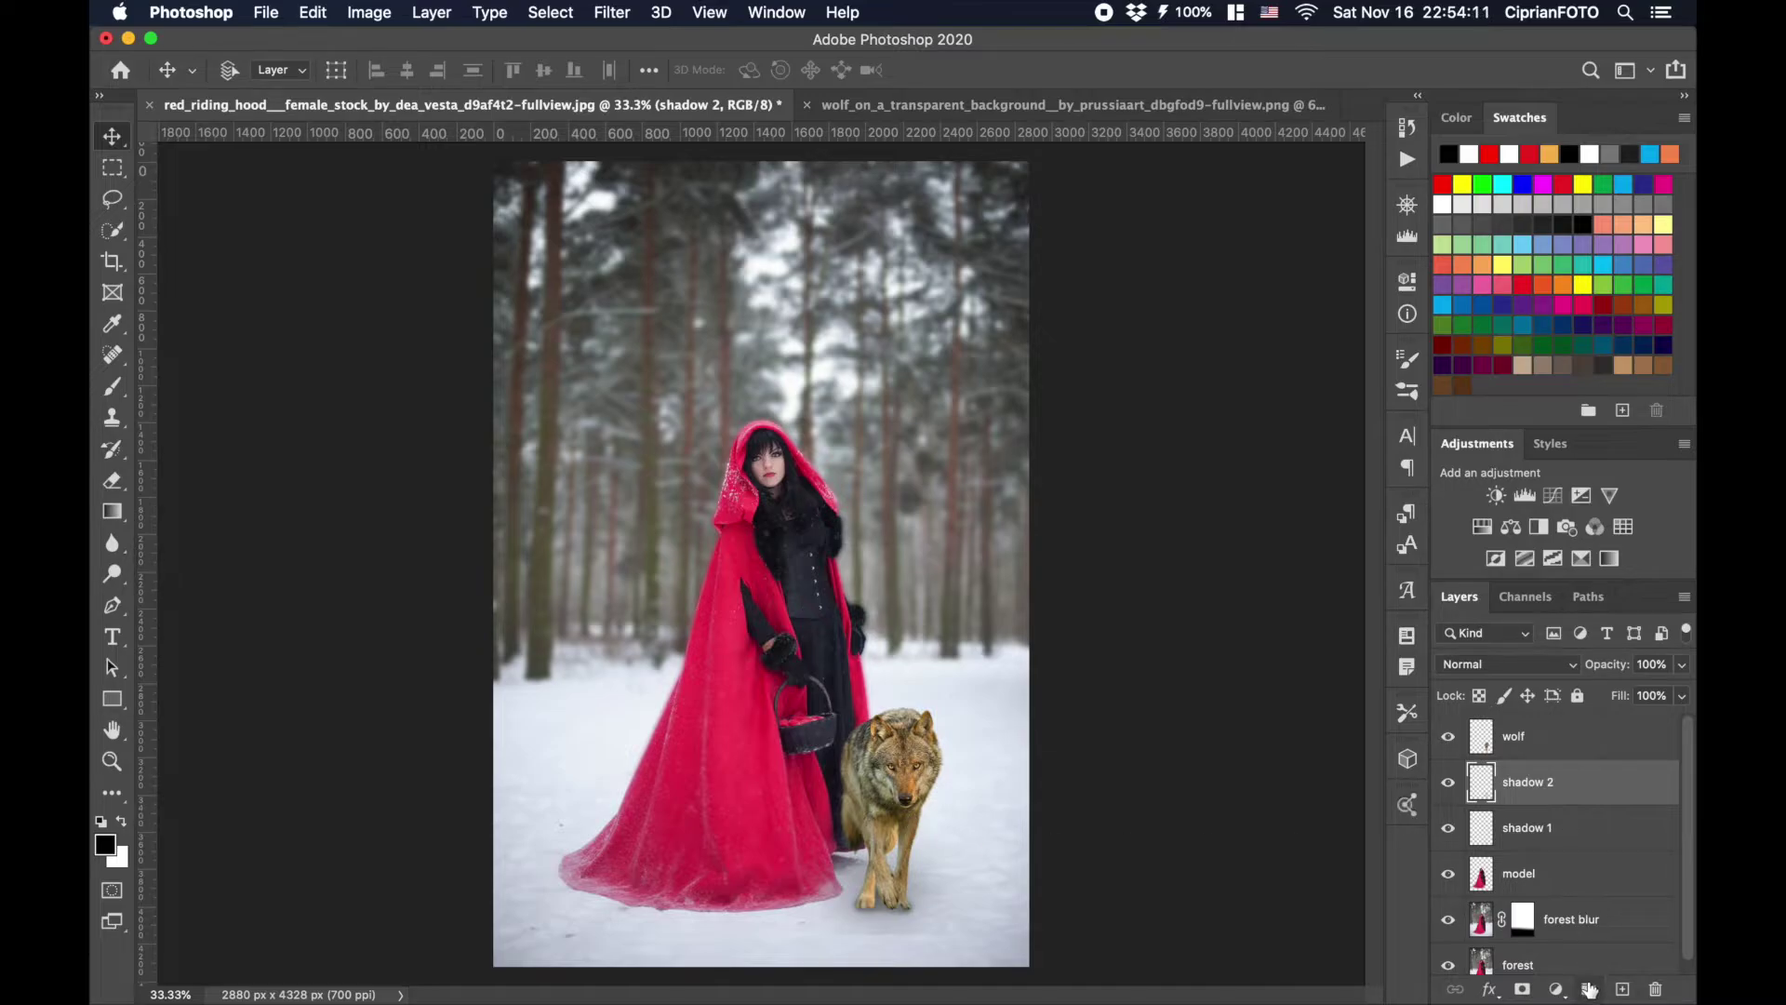
# Add a layer mask to shadow 2 and choose a soft round brush with 0% hardness and 100% opacity.
pyautogui.click(1522, 989)
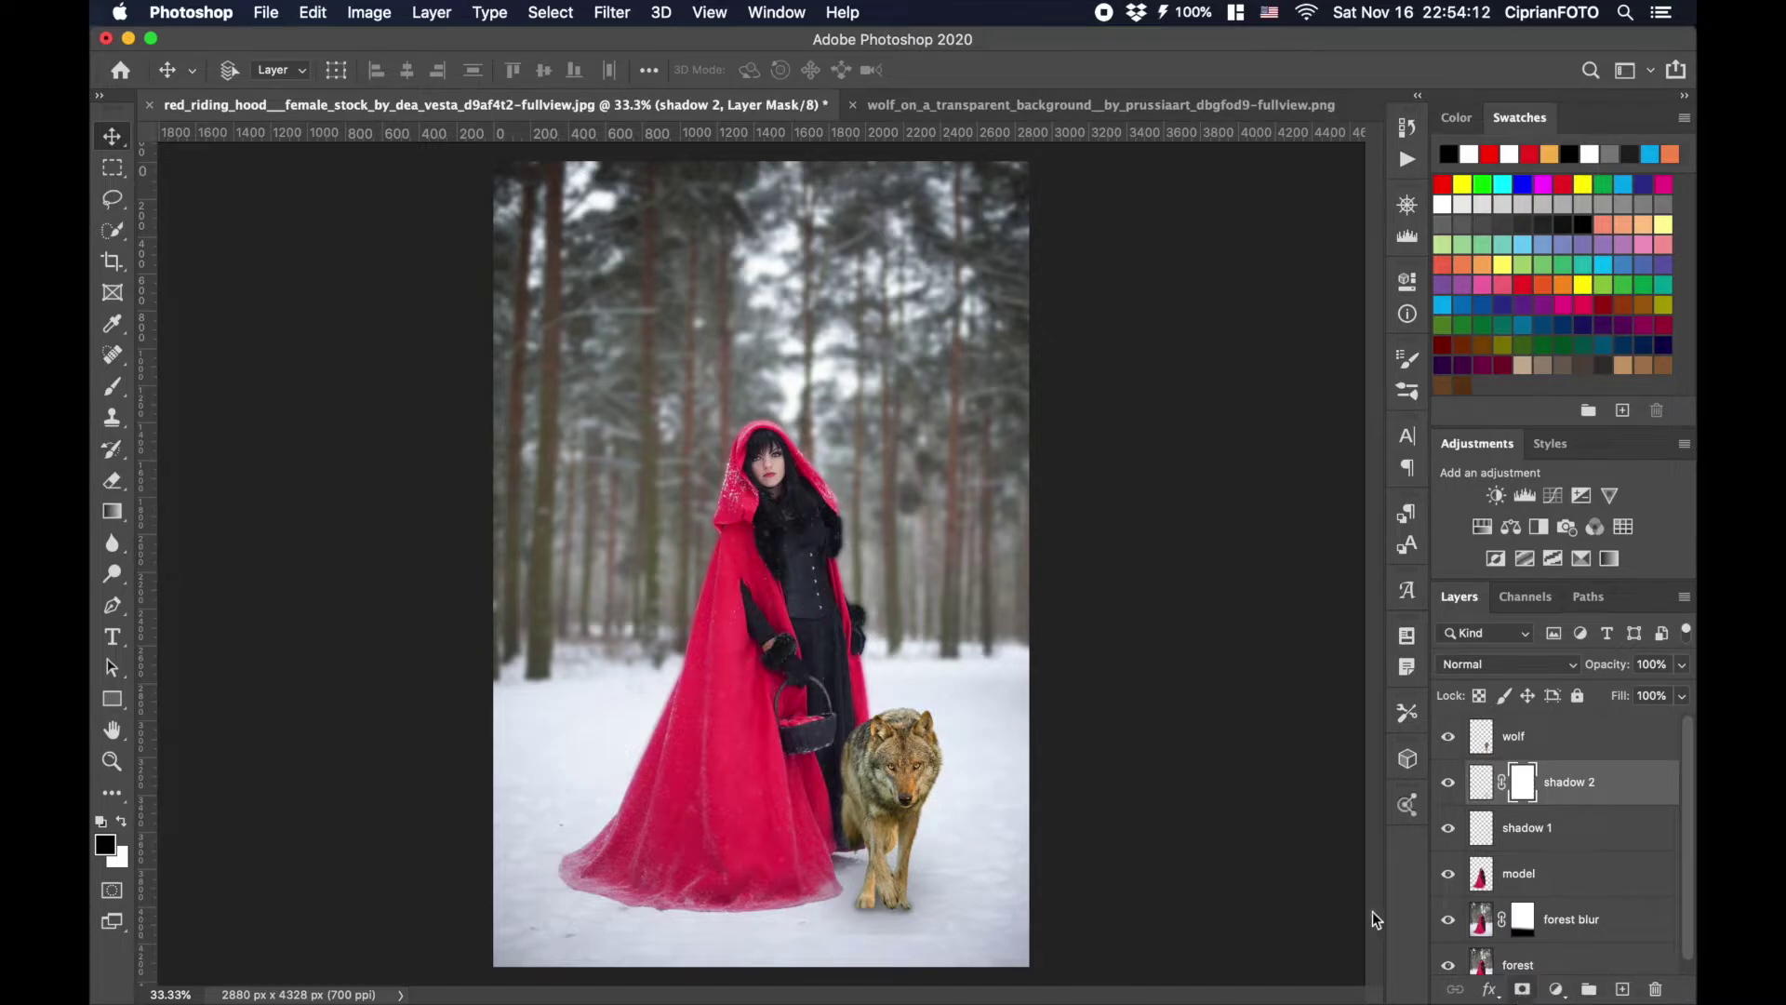
pyautogui.click(111, 388)
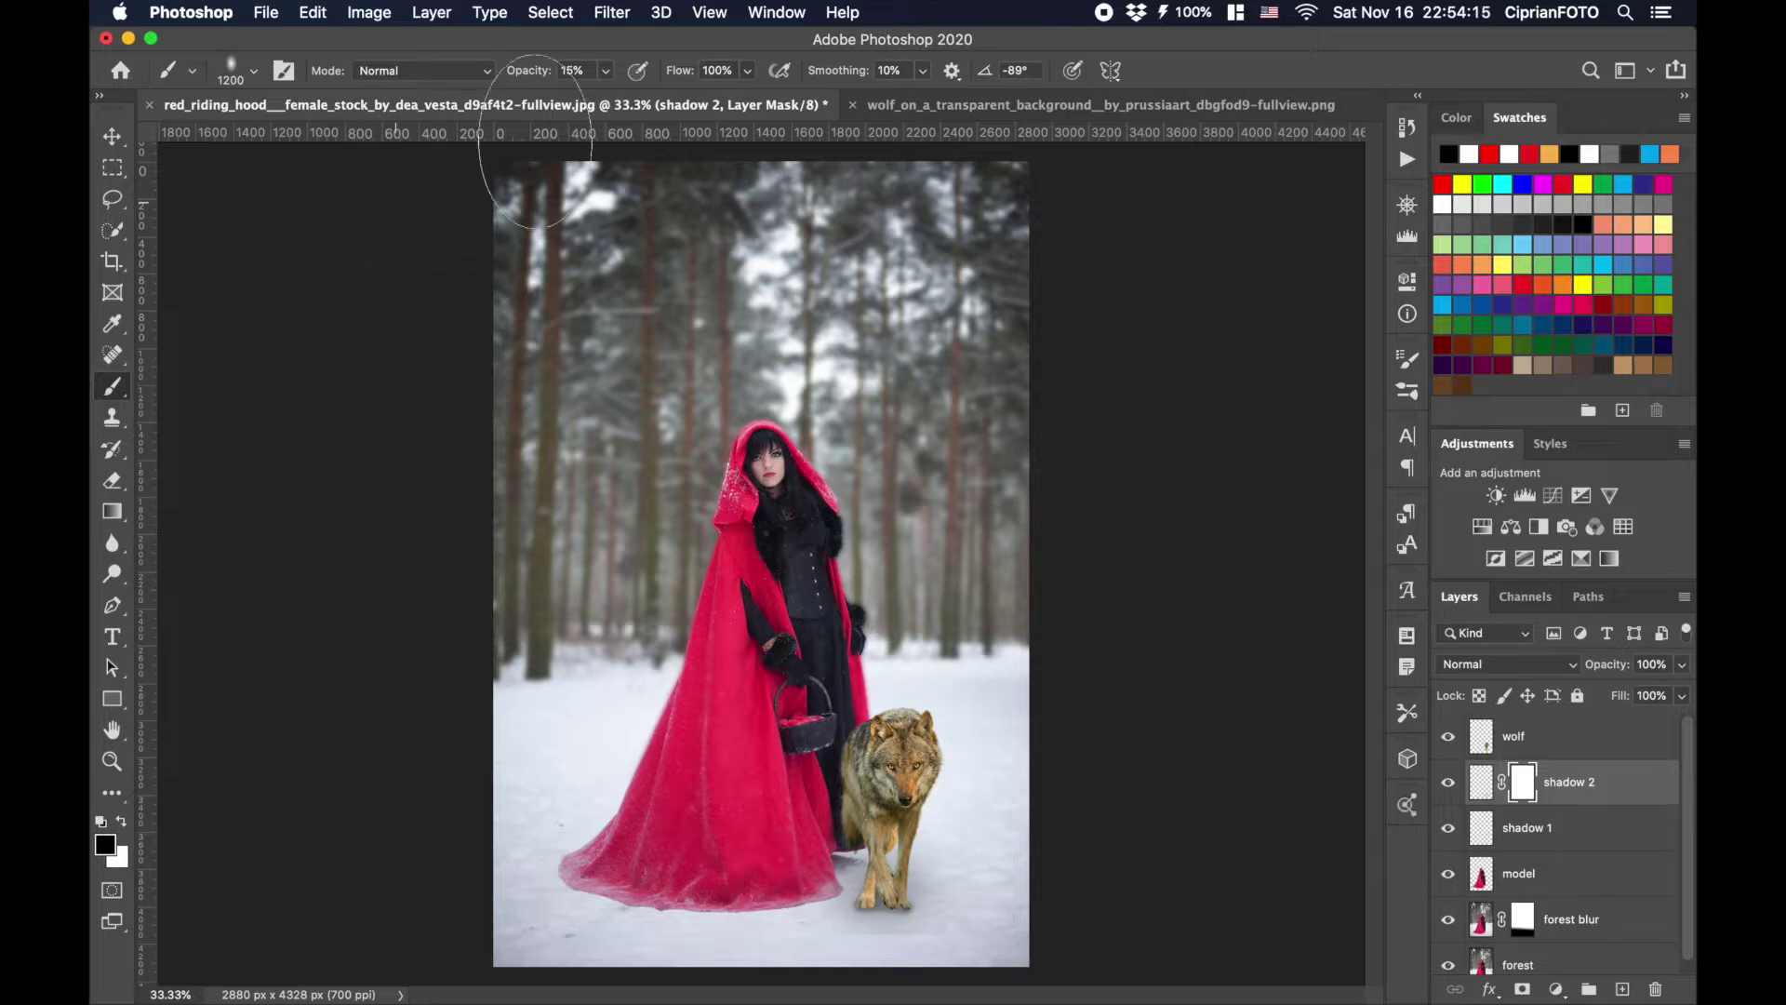
pyautogui.moveTo(534, 76); pyautogui.dragTo(850, 102)
pyautogui.click(233, 68)
pyautogui.click(173, 486)
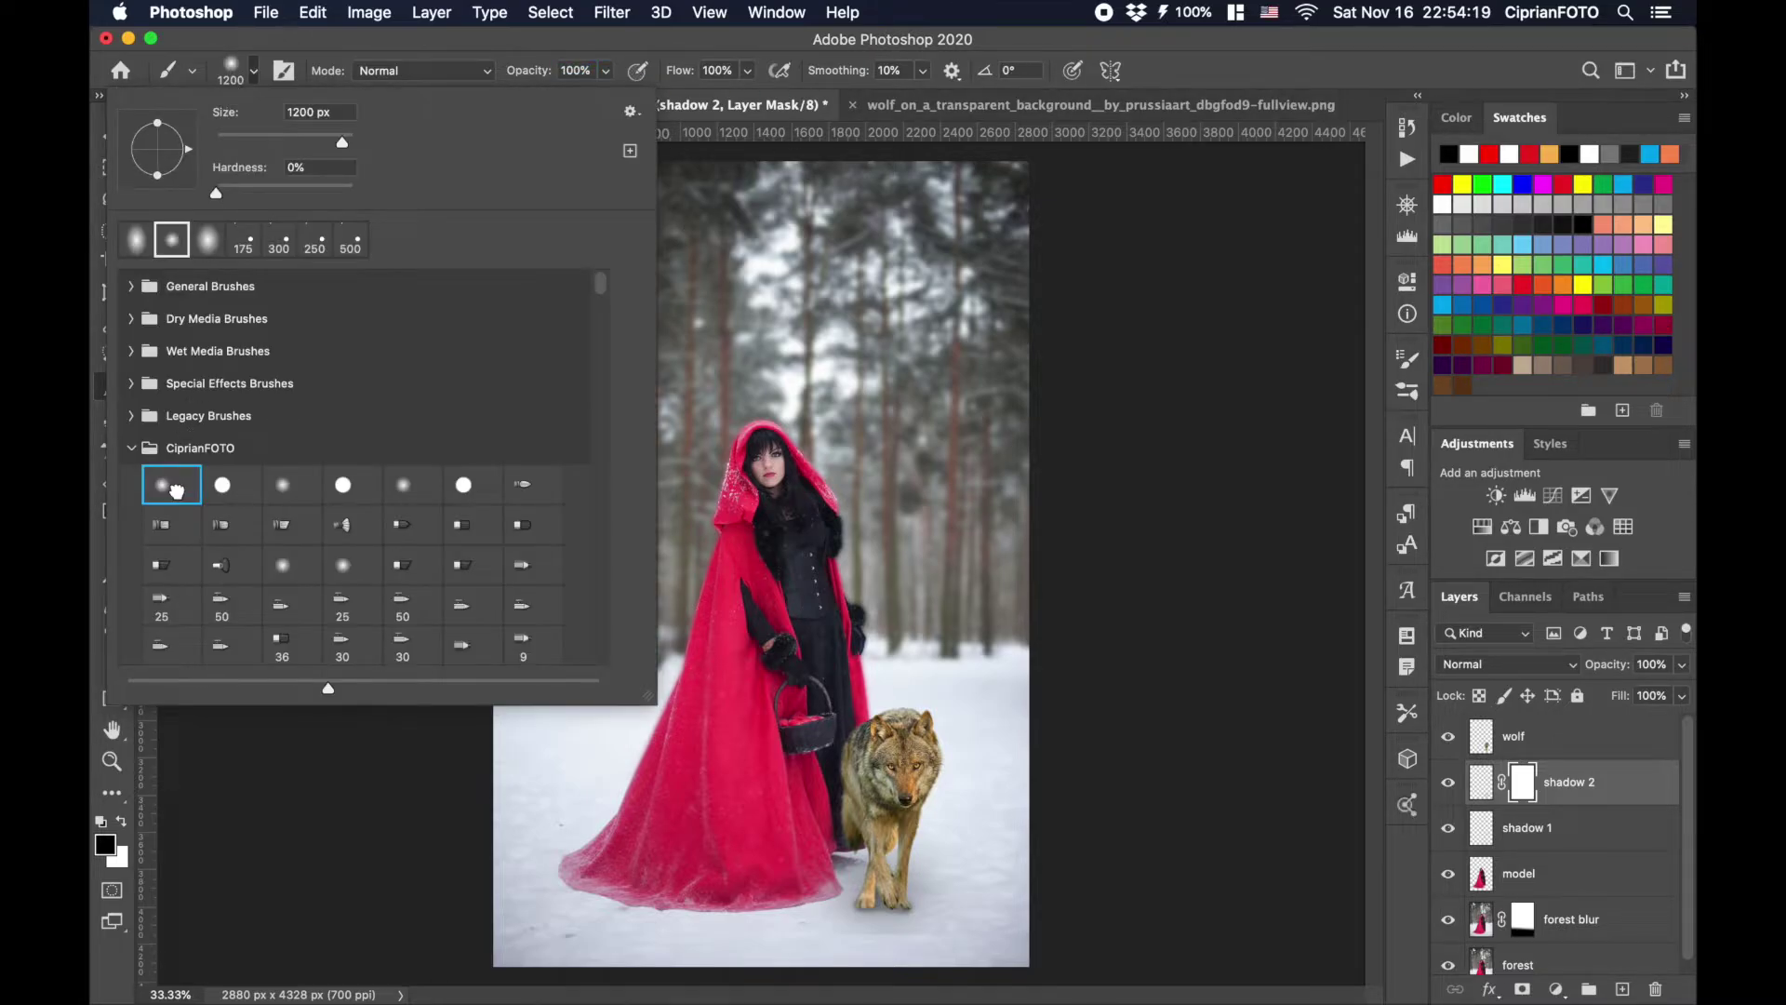
pyautogui.doubleClick(177, 490)
# Reduce the brush size and paint black on shadow 2's mask to hide excess shadow on the snow around the wolf.
pyautogui.press('[')
pyautogui.press('[')
pyautogui.press('[')
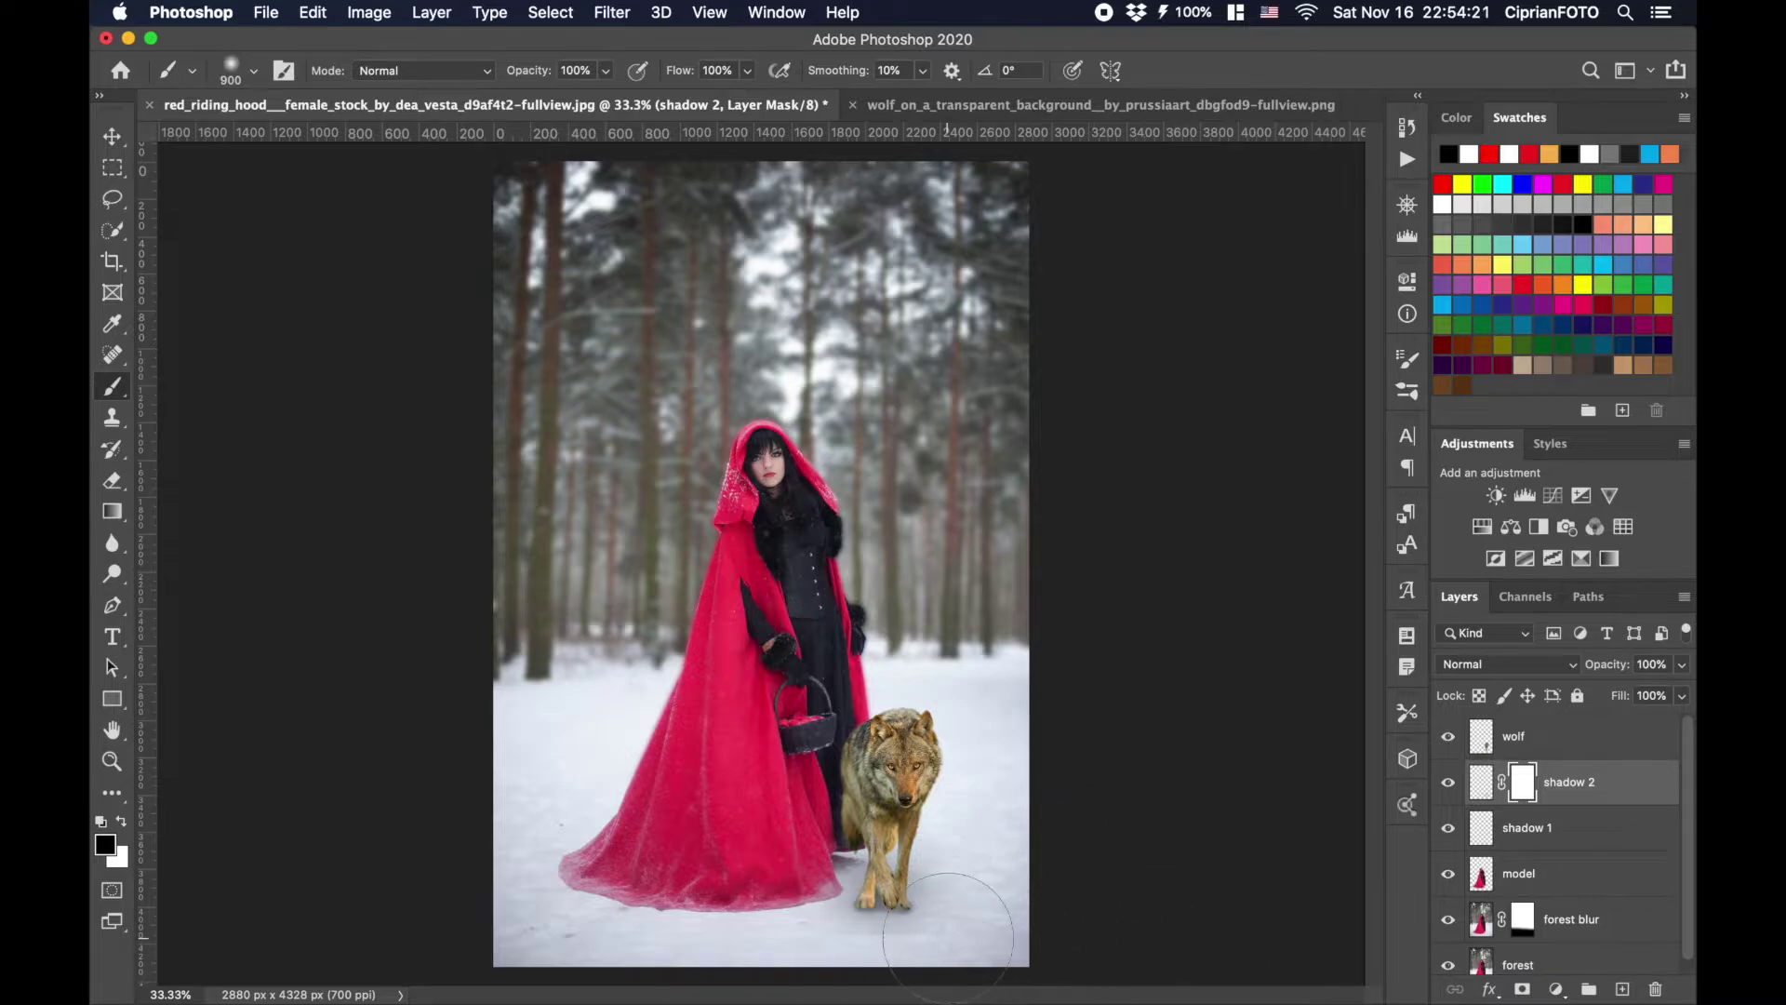
pyautogui.press('[')
pyautogui.press('[')
pyautogui.press('[')
pyautogui.press('[')
pyautogui.press('[')
pyautogui.press('[')
pyautogui.press('[')
pyautogui.press('v')
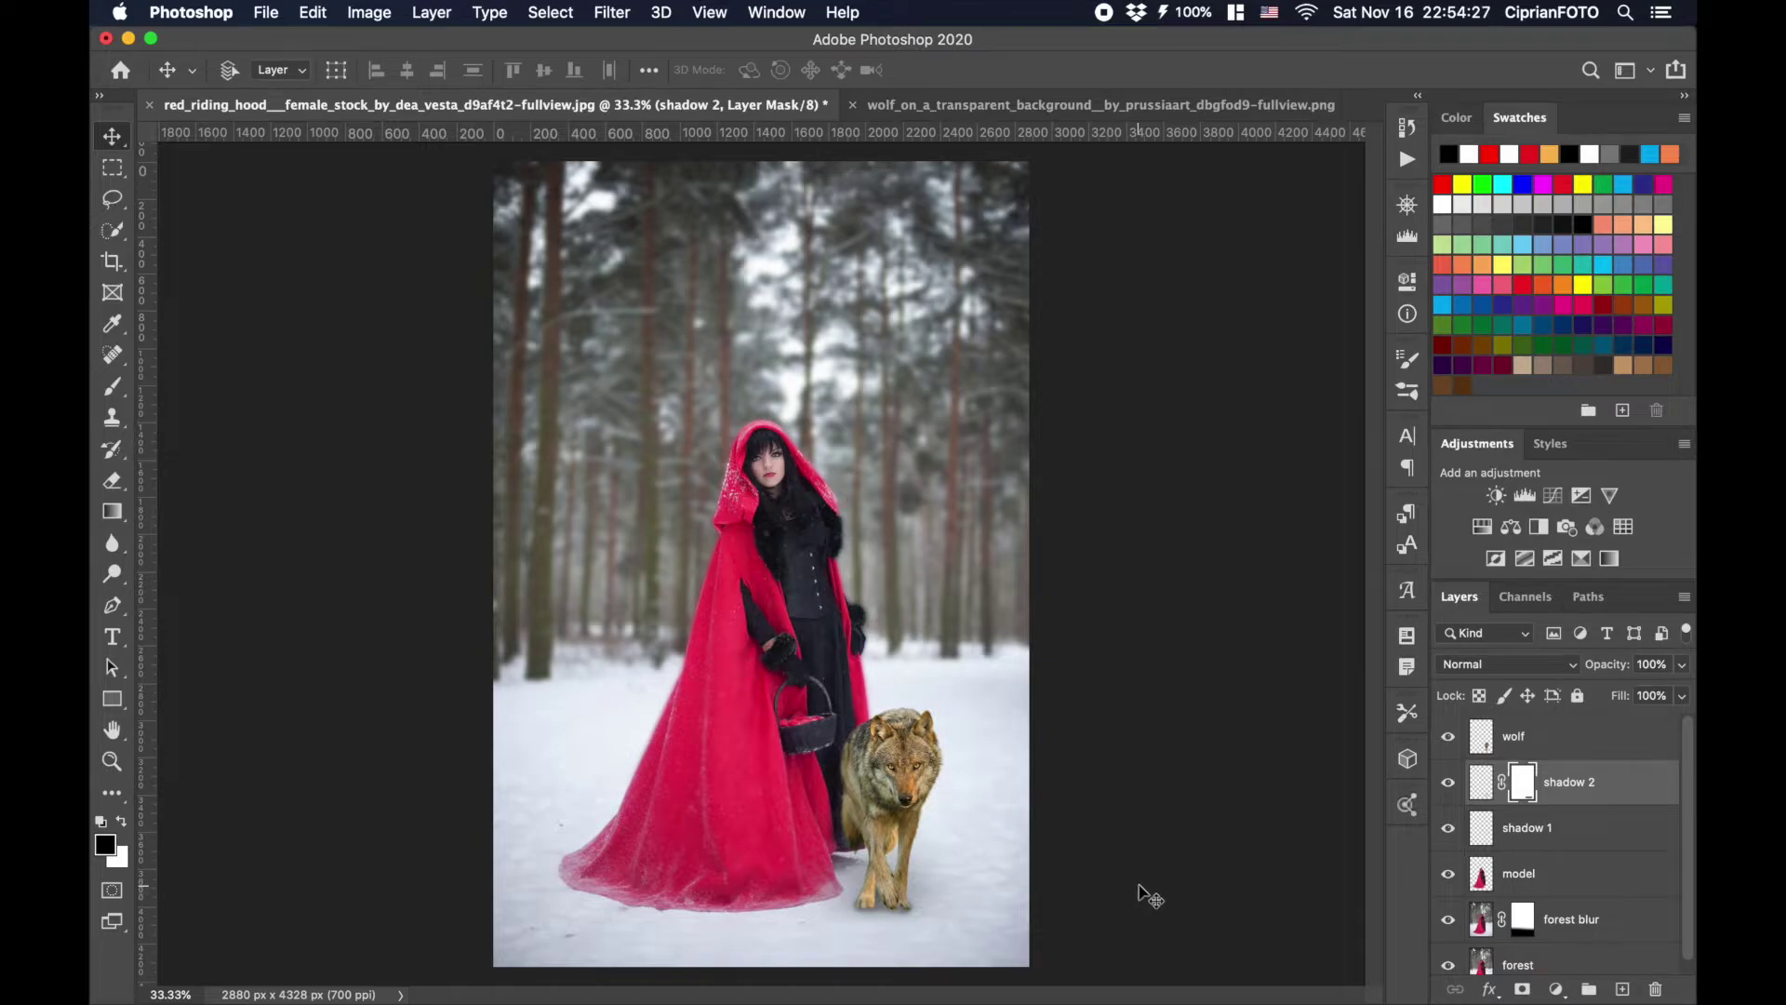
# Group all layers from wolf down to forest and stamp a merged copy of the image above the group.
pyautogui.click(1577, 746)
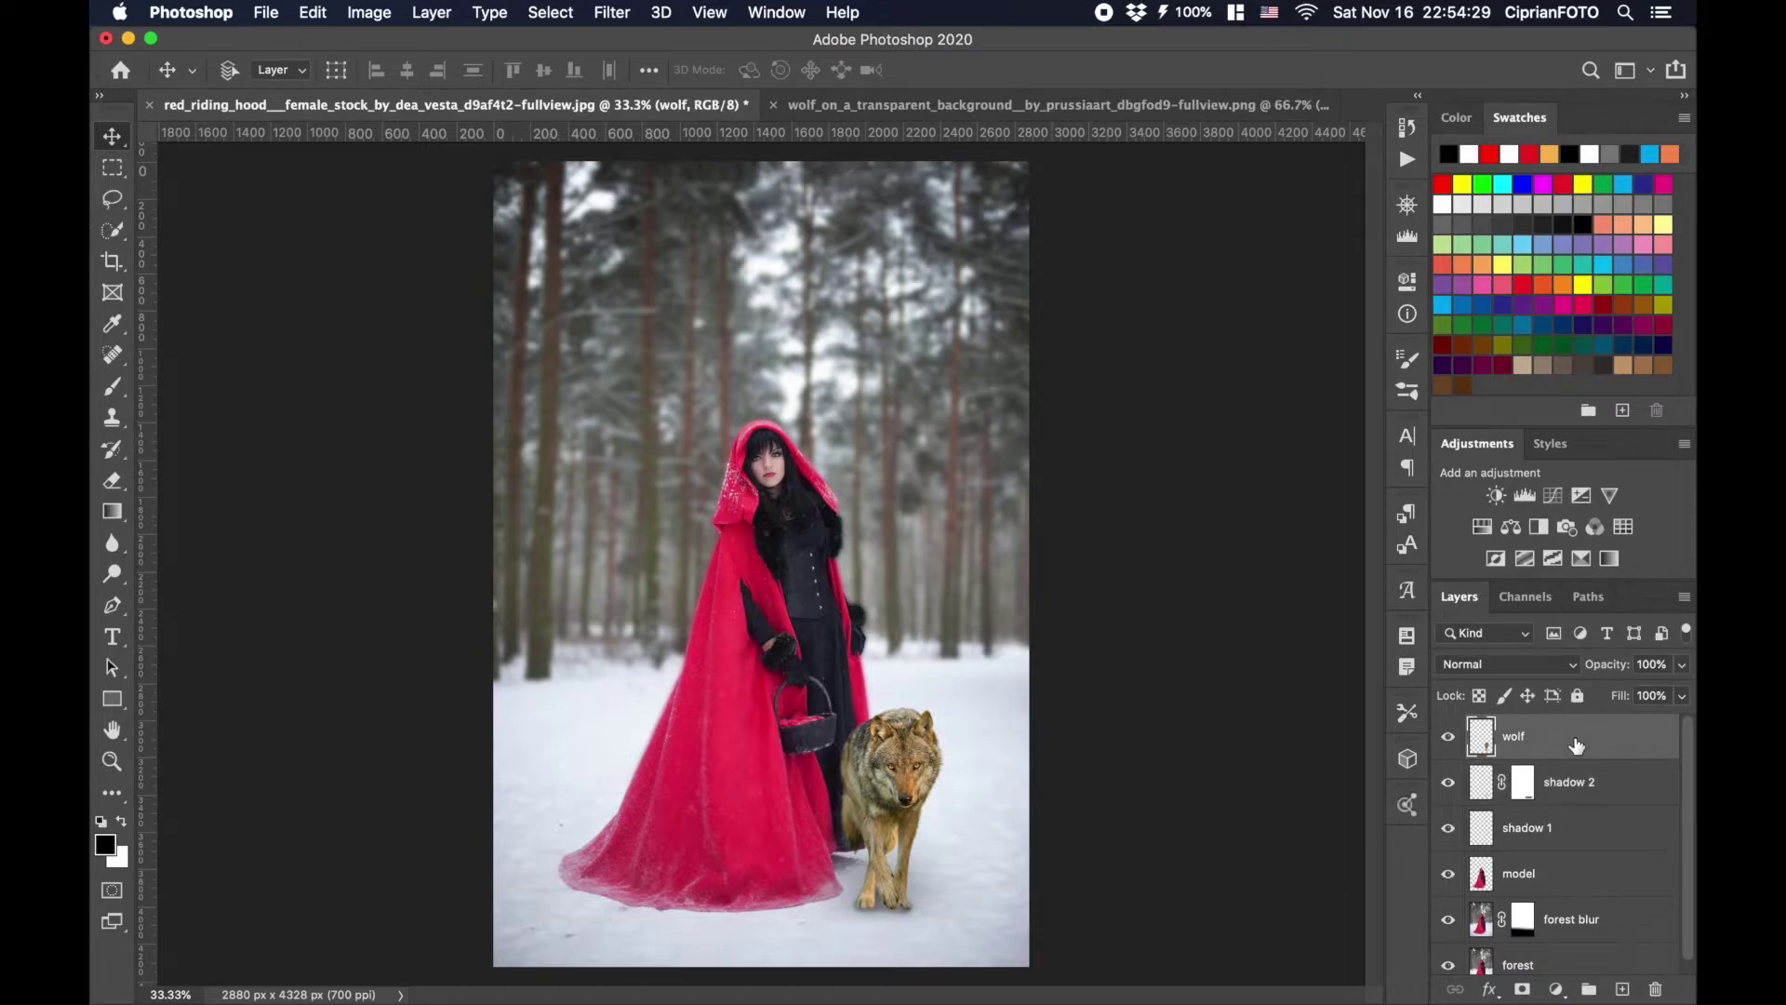
pyautogui.scroll(-1, 1620, 899)
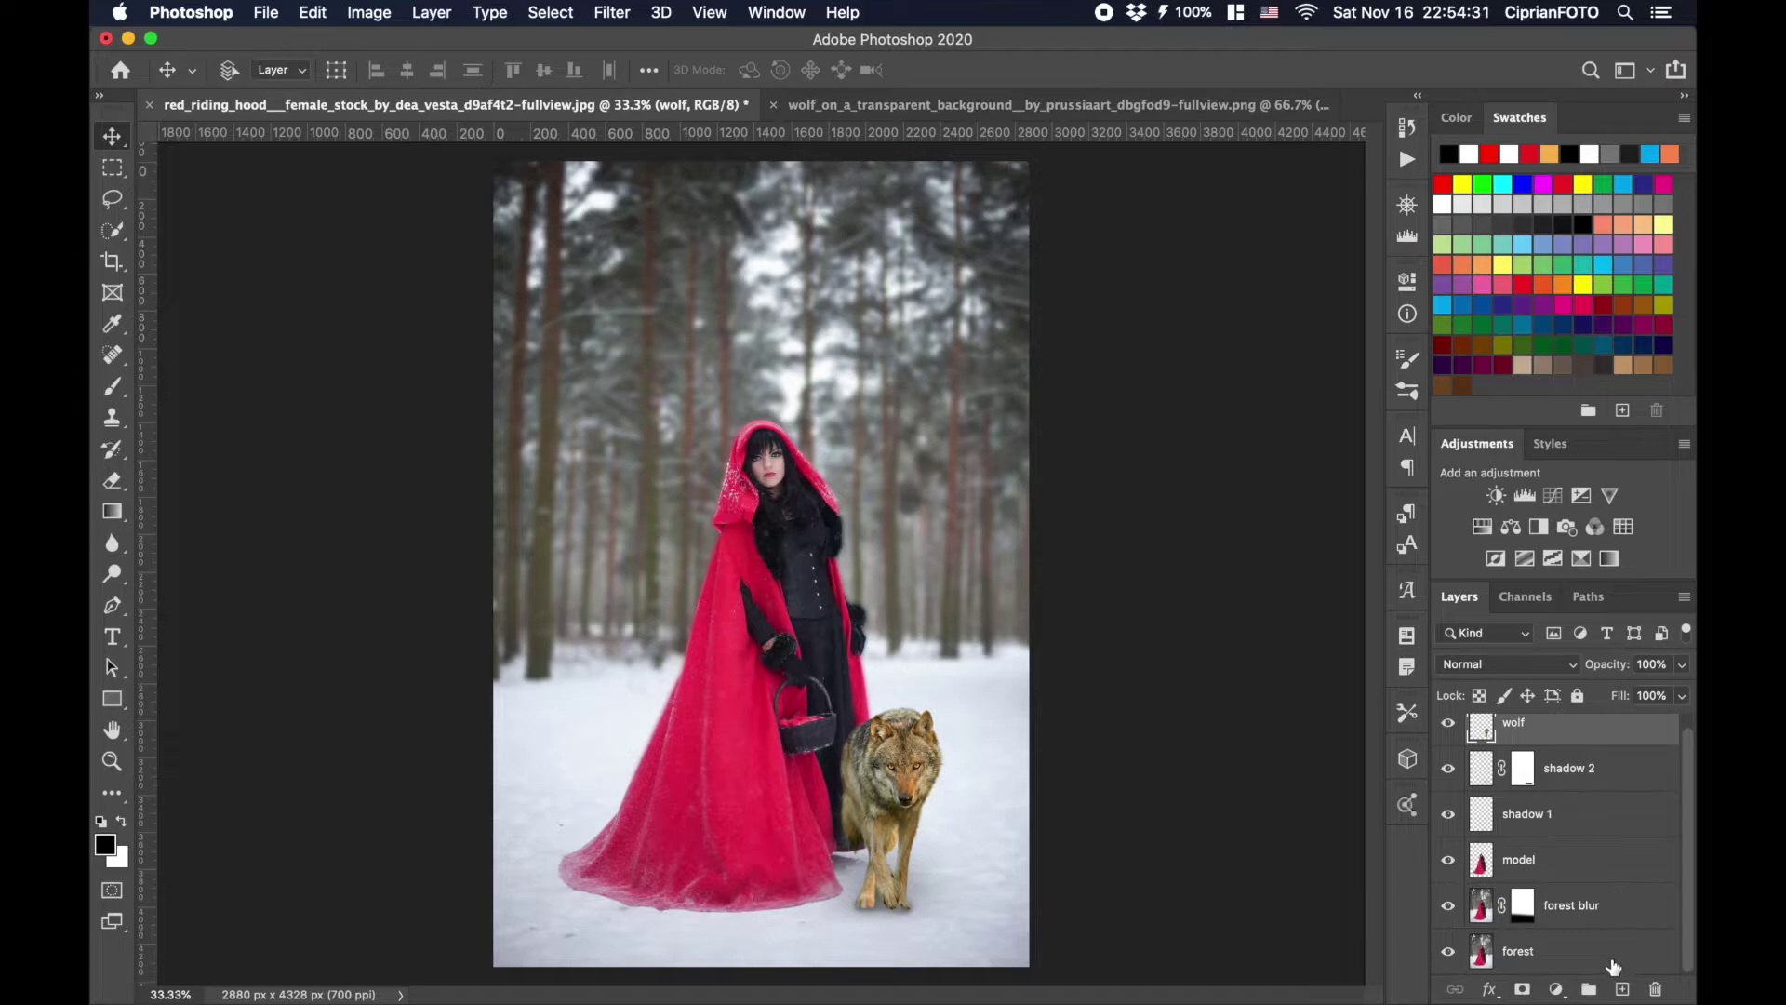
pyautogui.click(1613, 968)
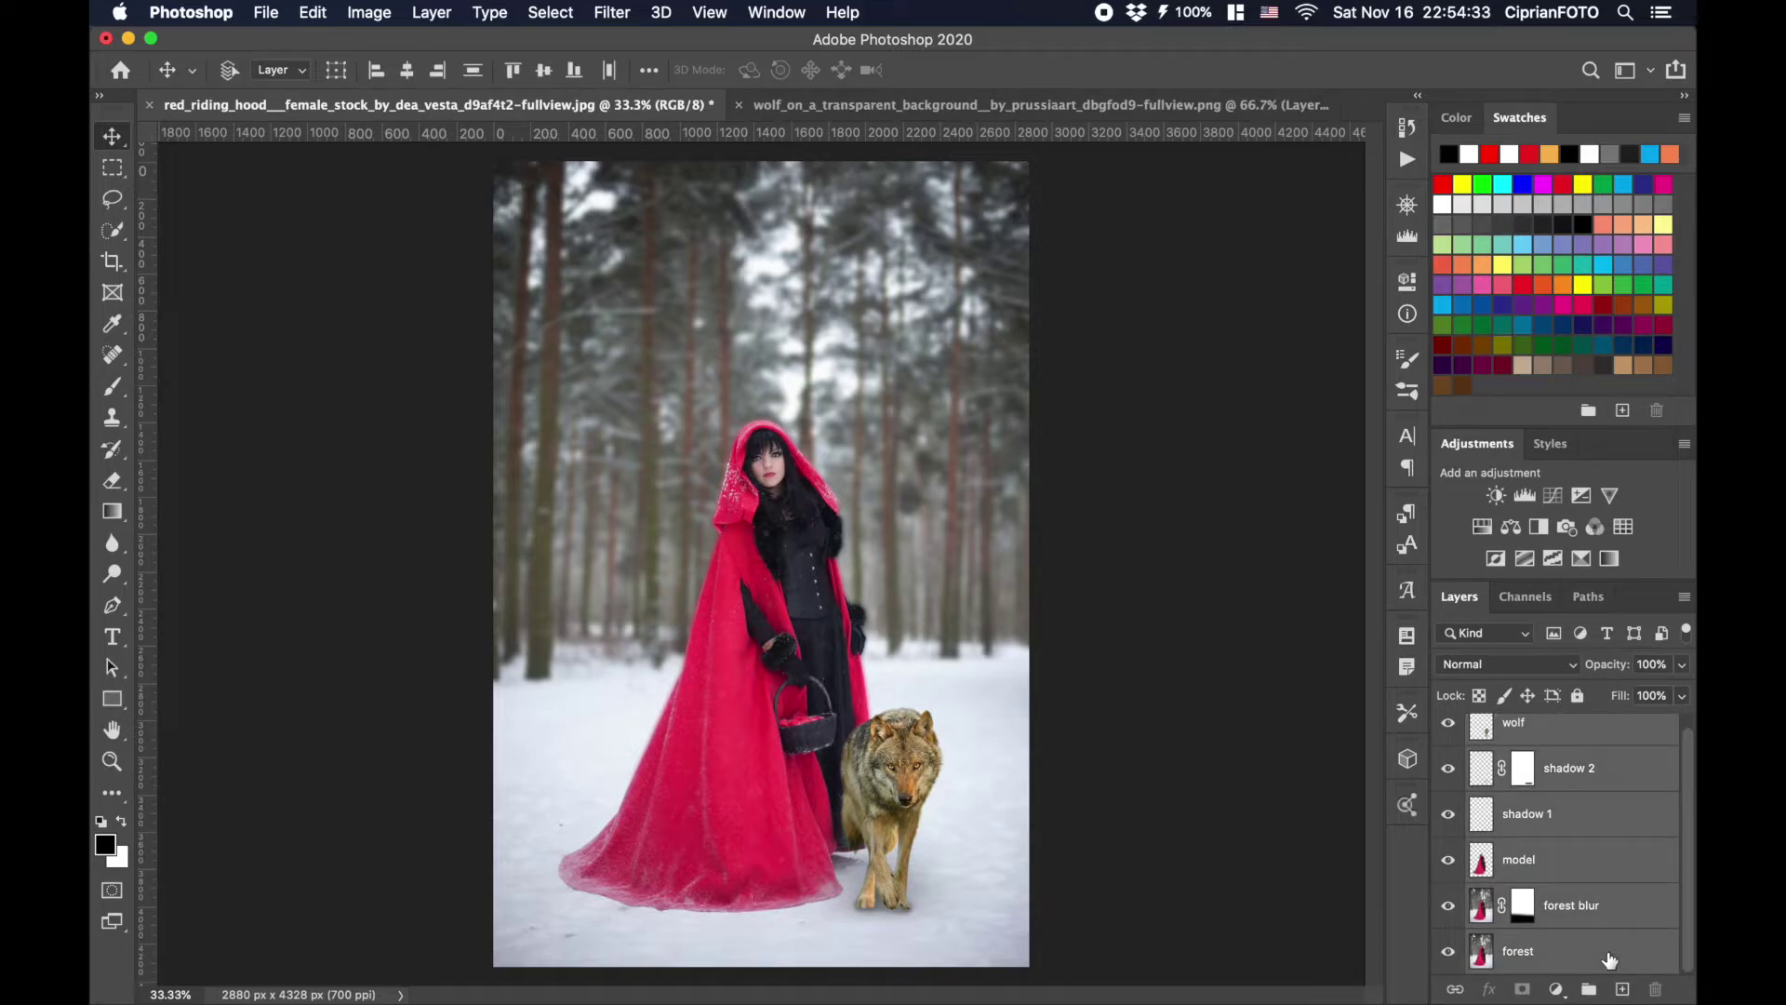
pyautogui.press('super+g')
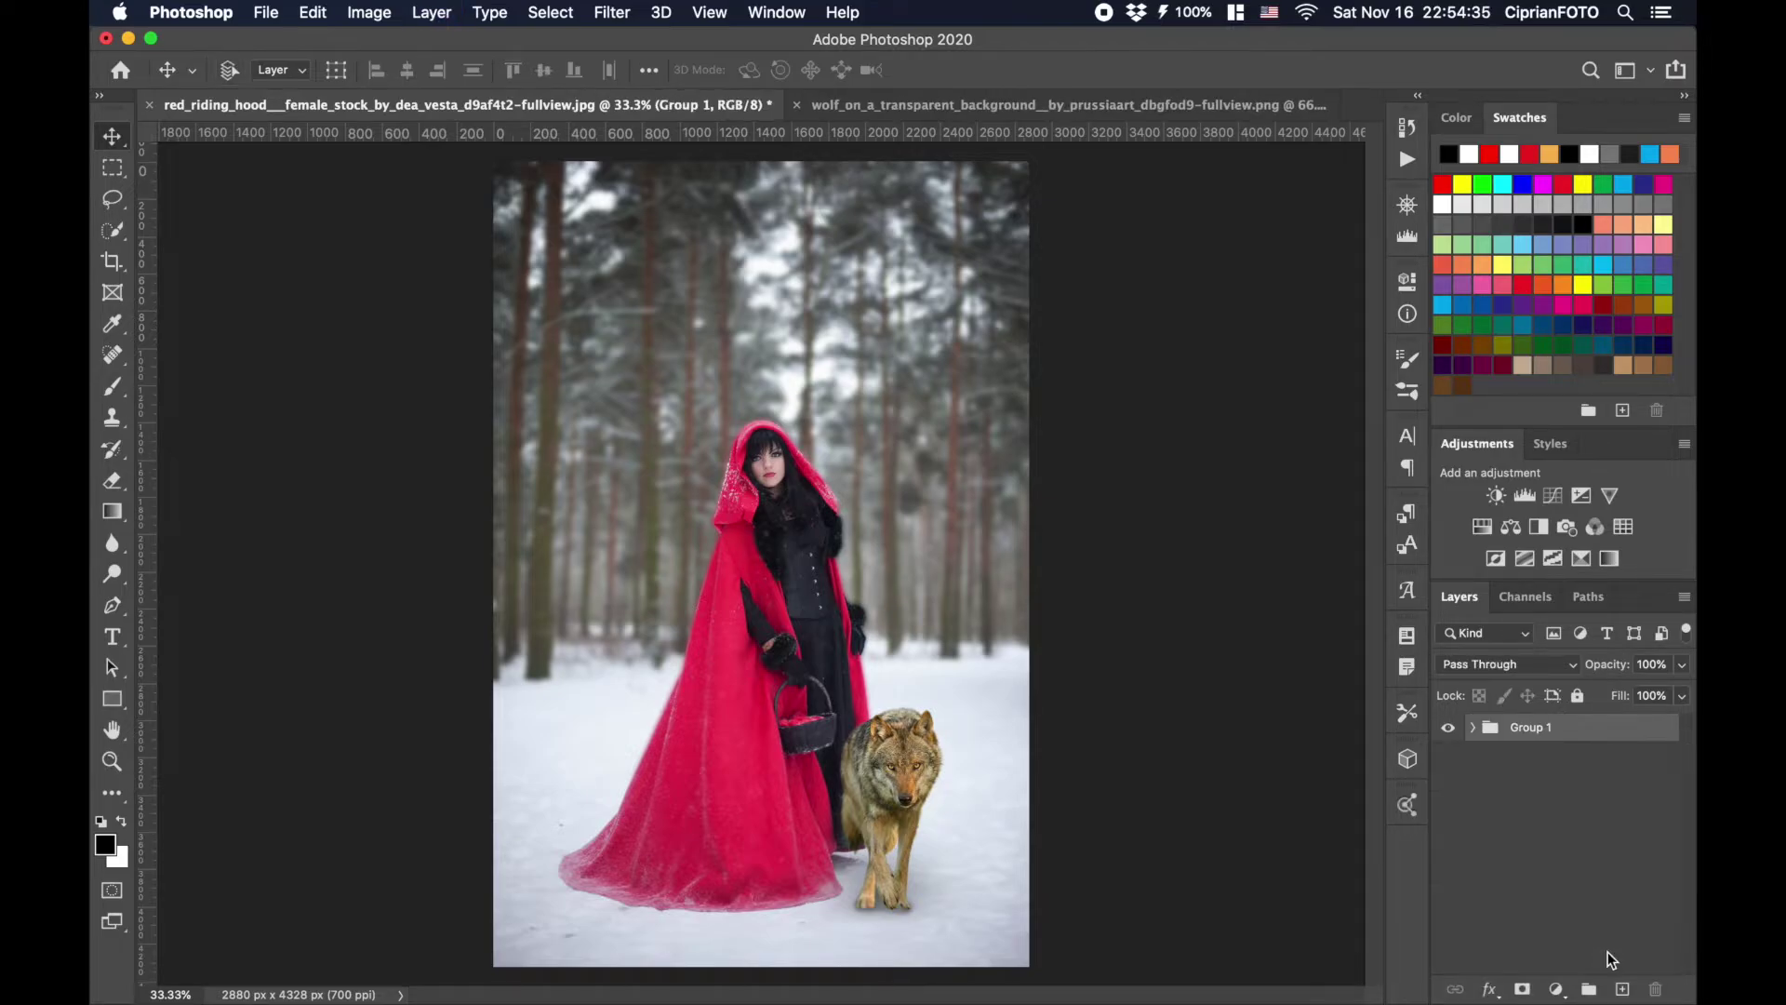
pyautogui.press('super+alt+shift+e')
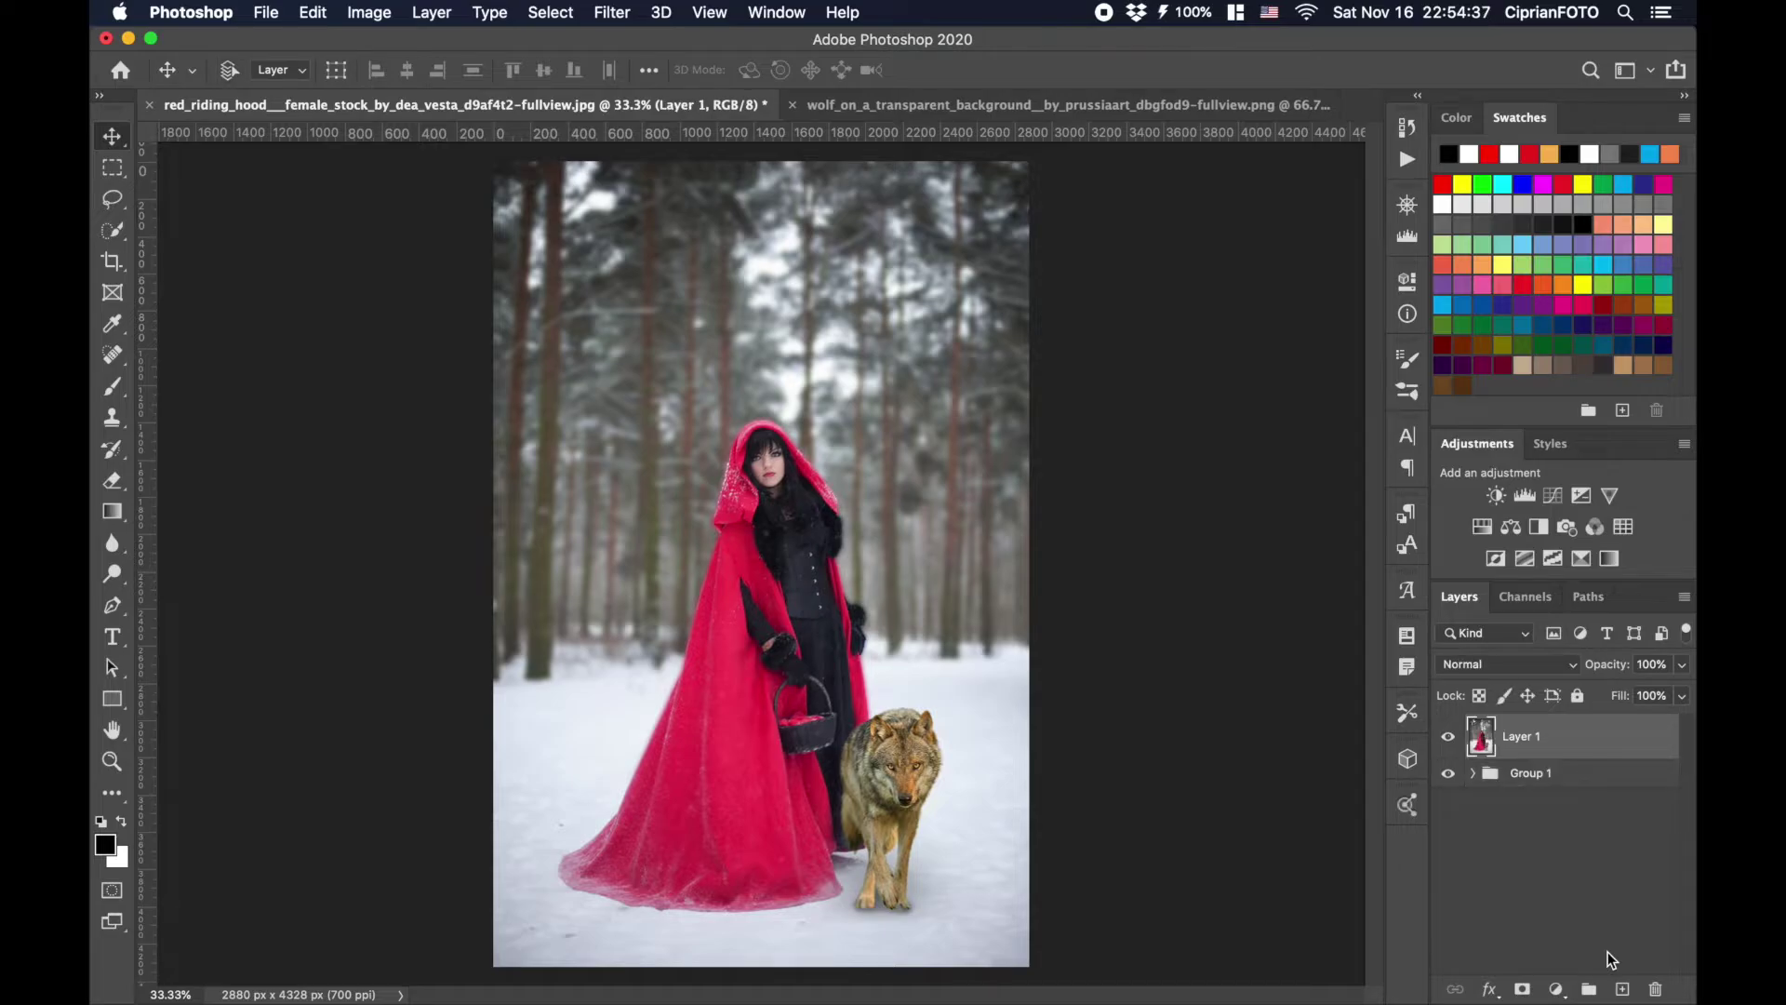
# Add a Color Lookup adjustment clipped to the merged layer, using the Kodak 5218 Kodak 2395 (by Adobe).cube 3D LUT.
pyautogui.click(1624, 527)
pyautogui.click(1208, 653)
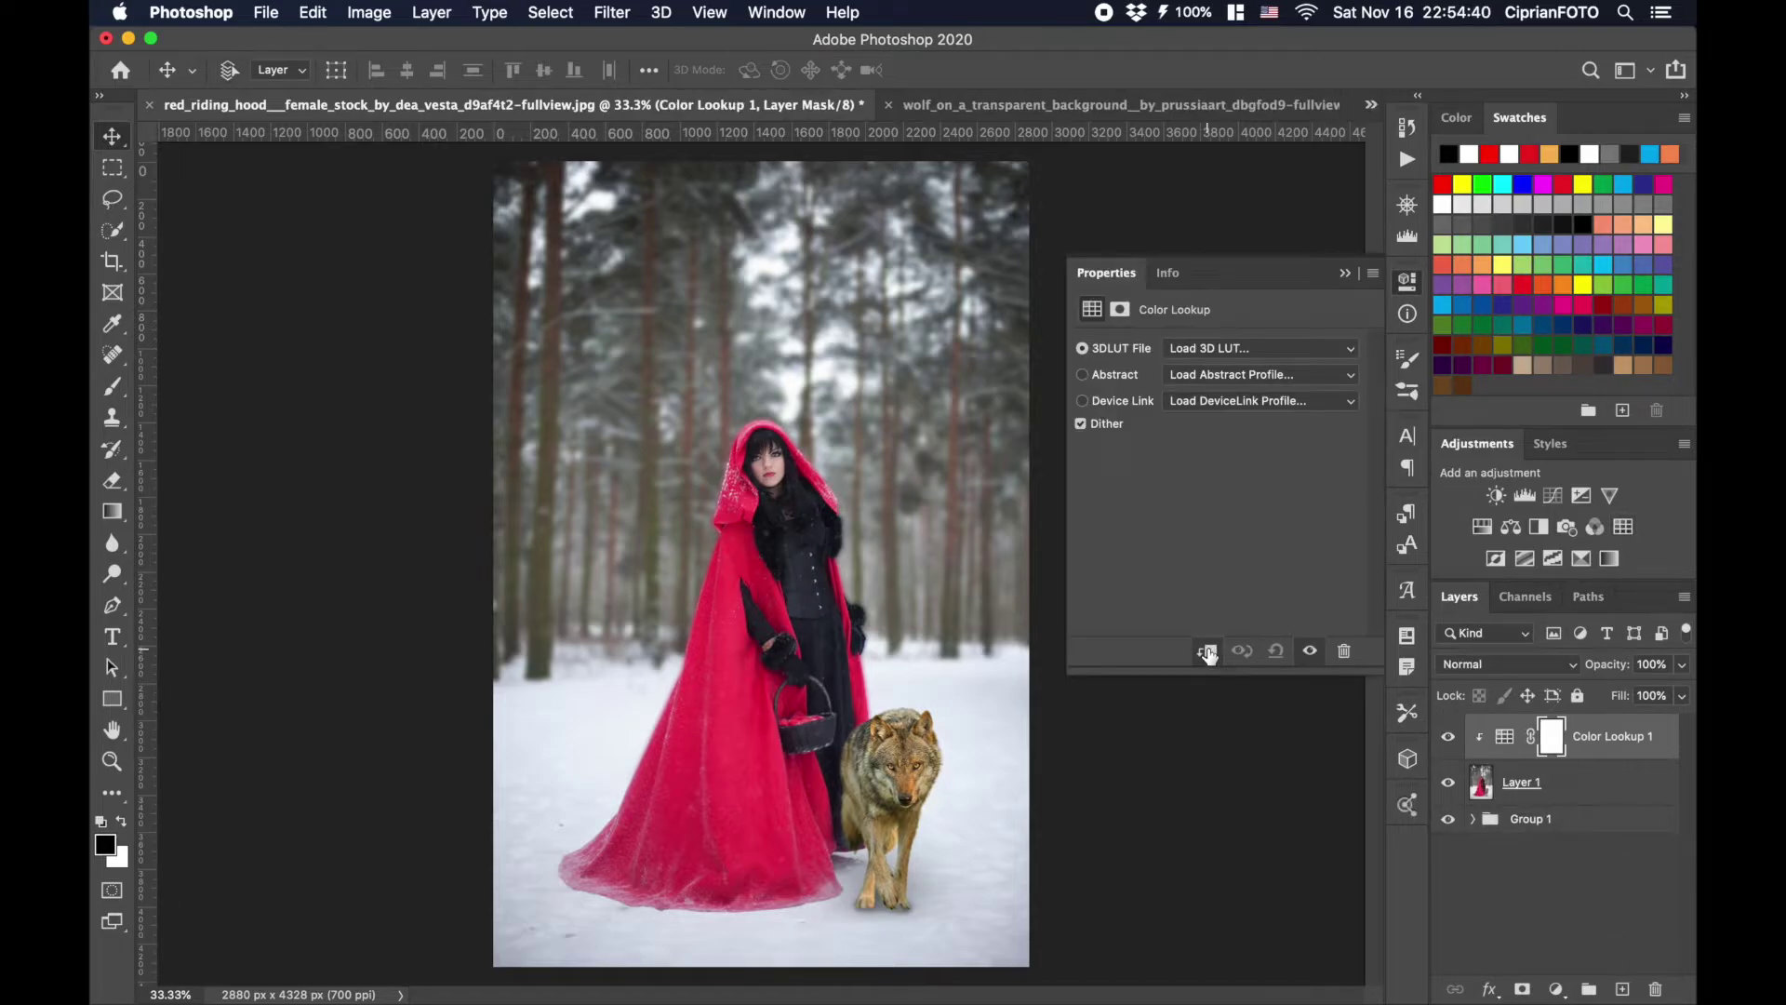
pyautogui.click(1198, 352)
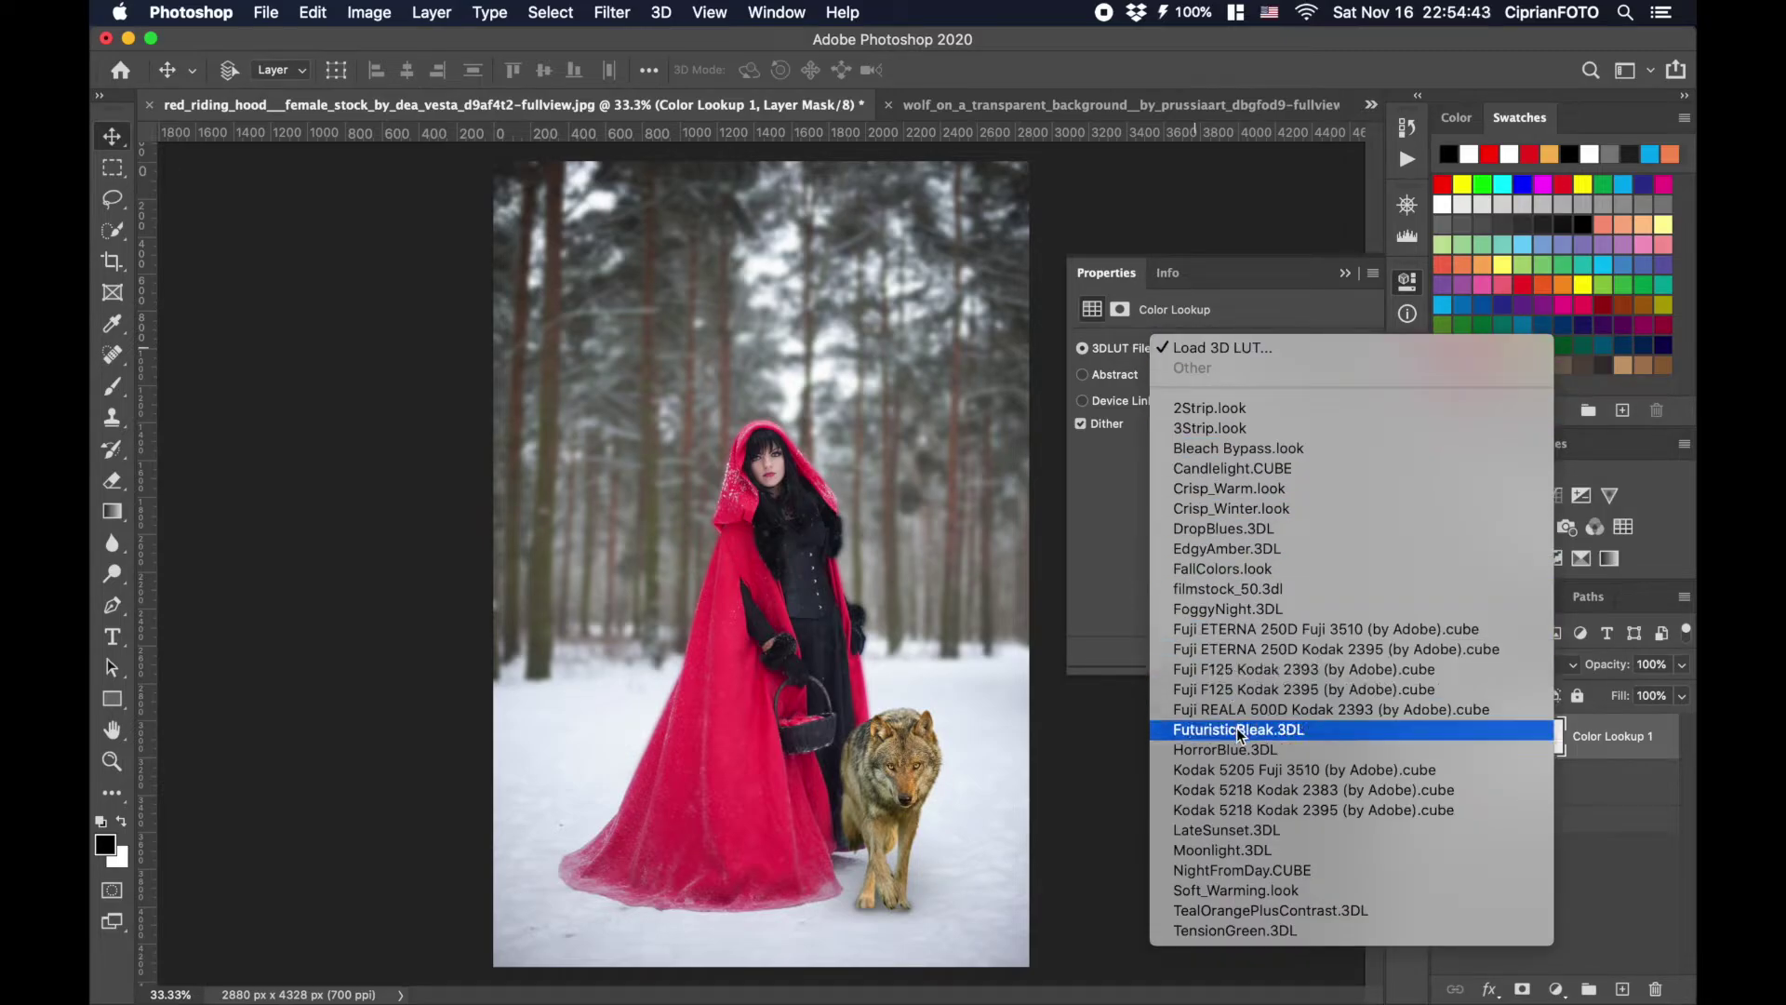
pyautogui.click(1248, 812)
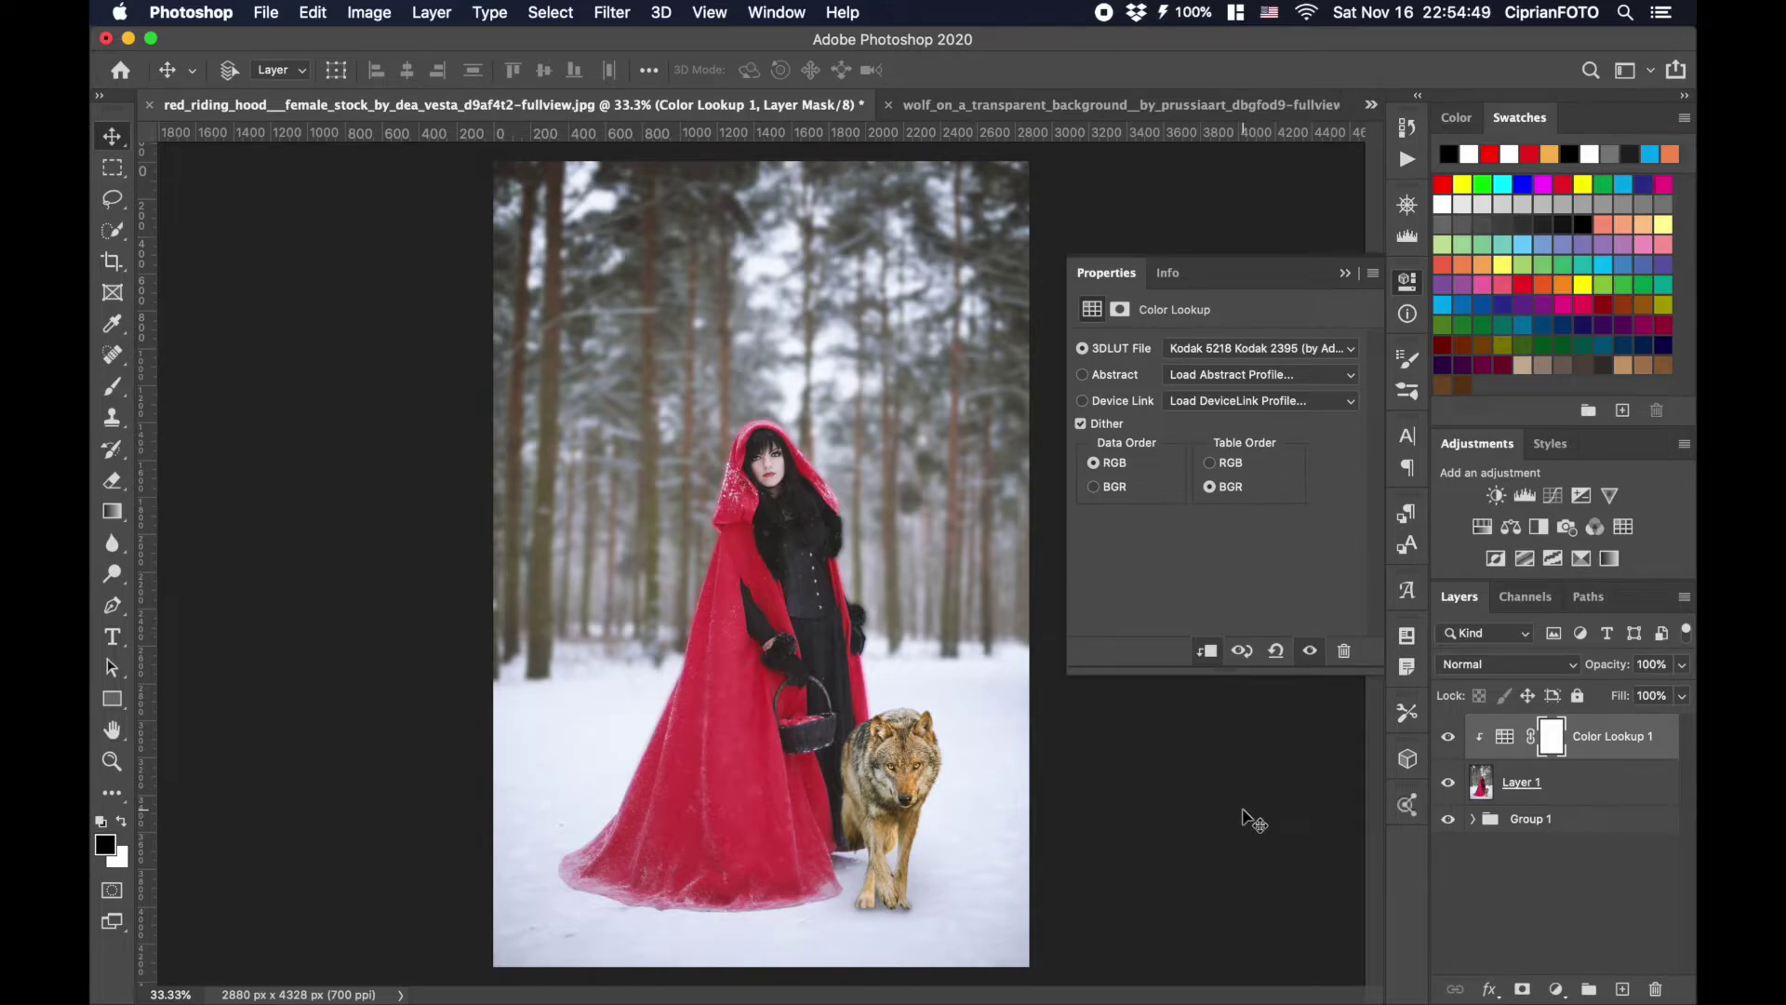
pyautogui.click(1346, 273)
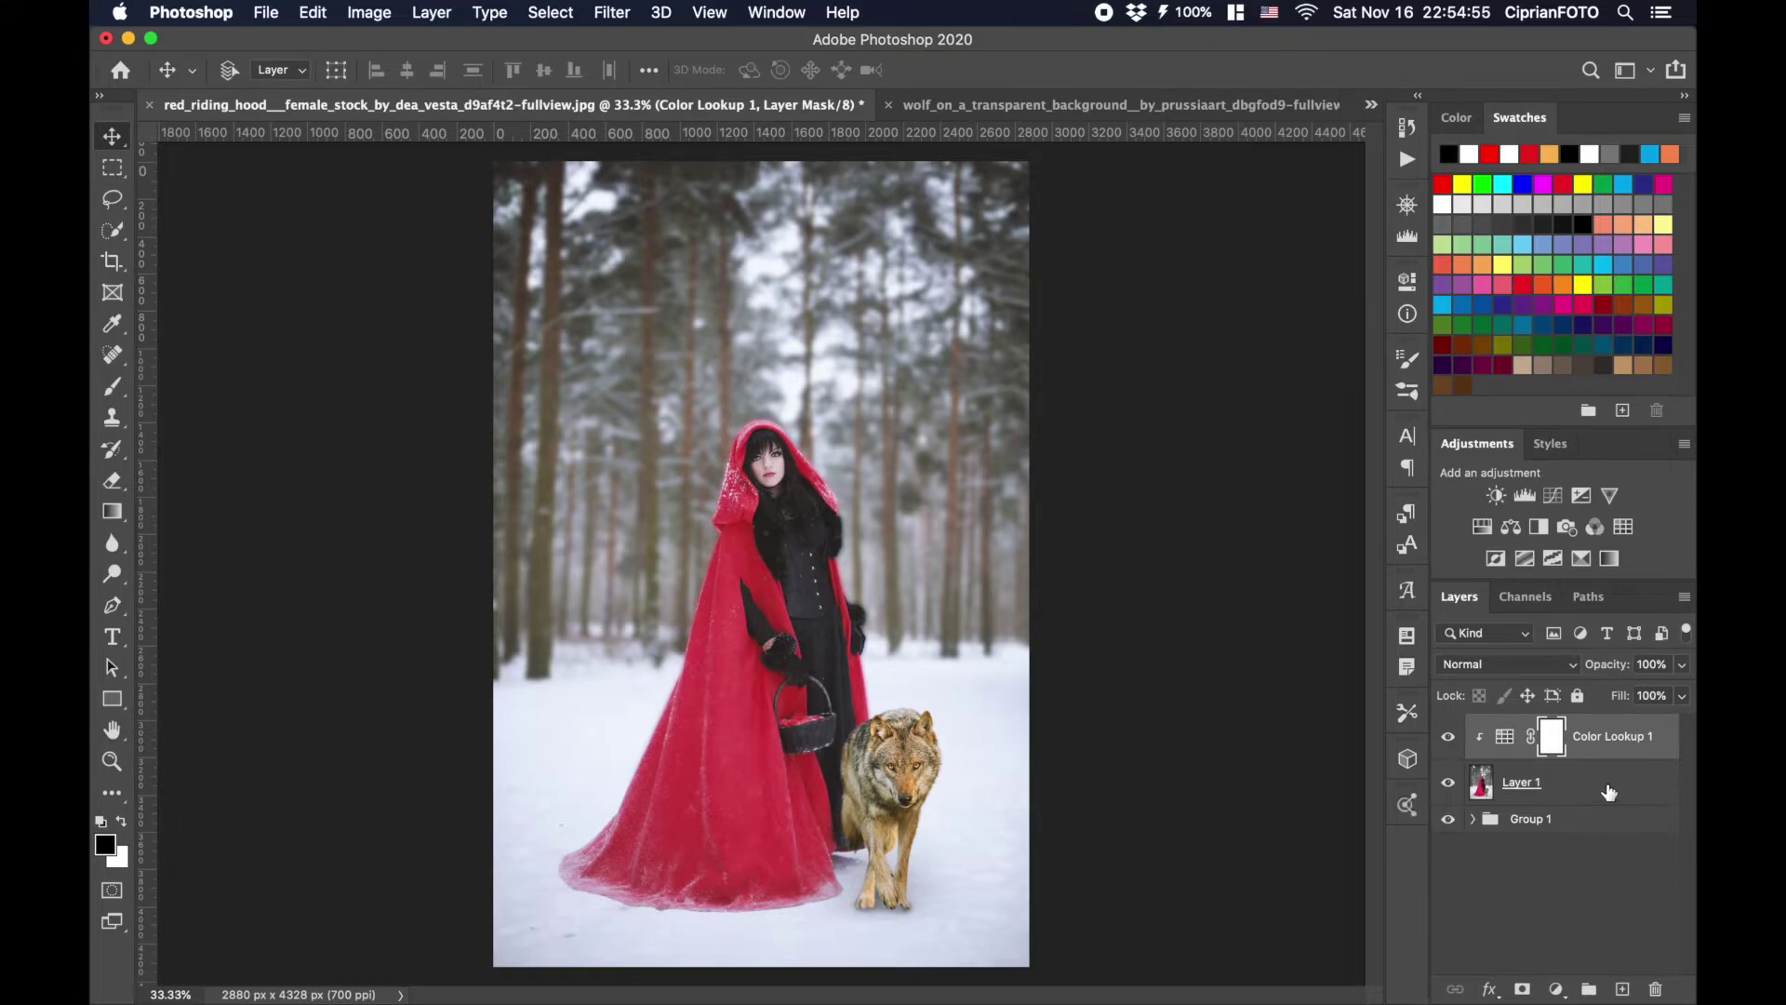
# Stamp all visible layers into a new layer at the top of the stack and convert it to a smart object.
pyautogui.click(1608, 792)
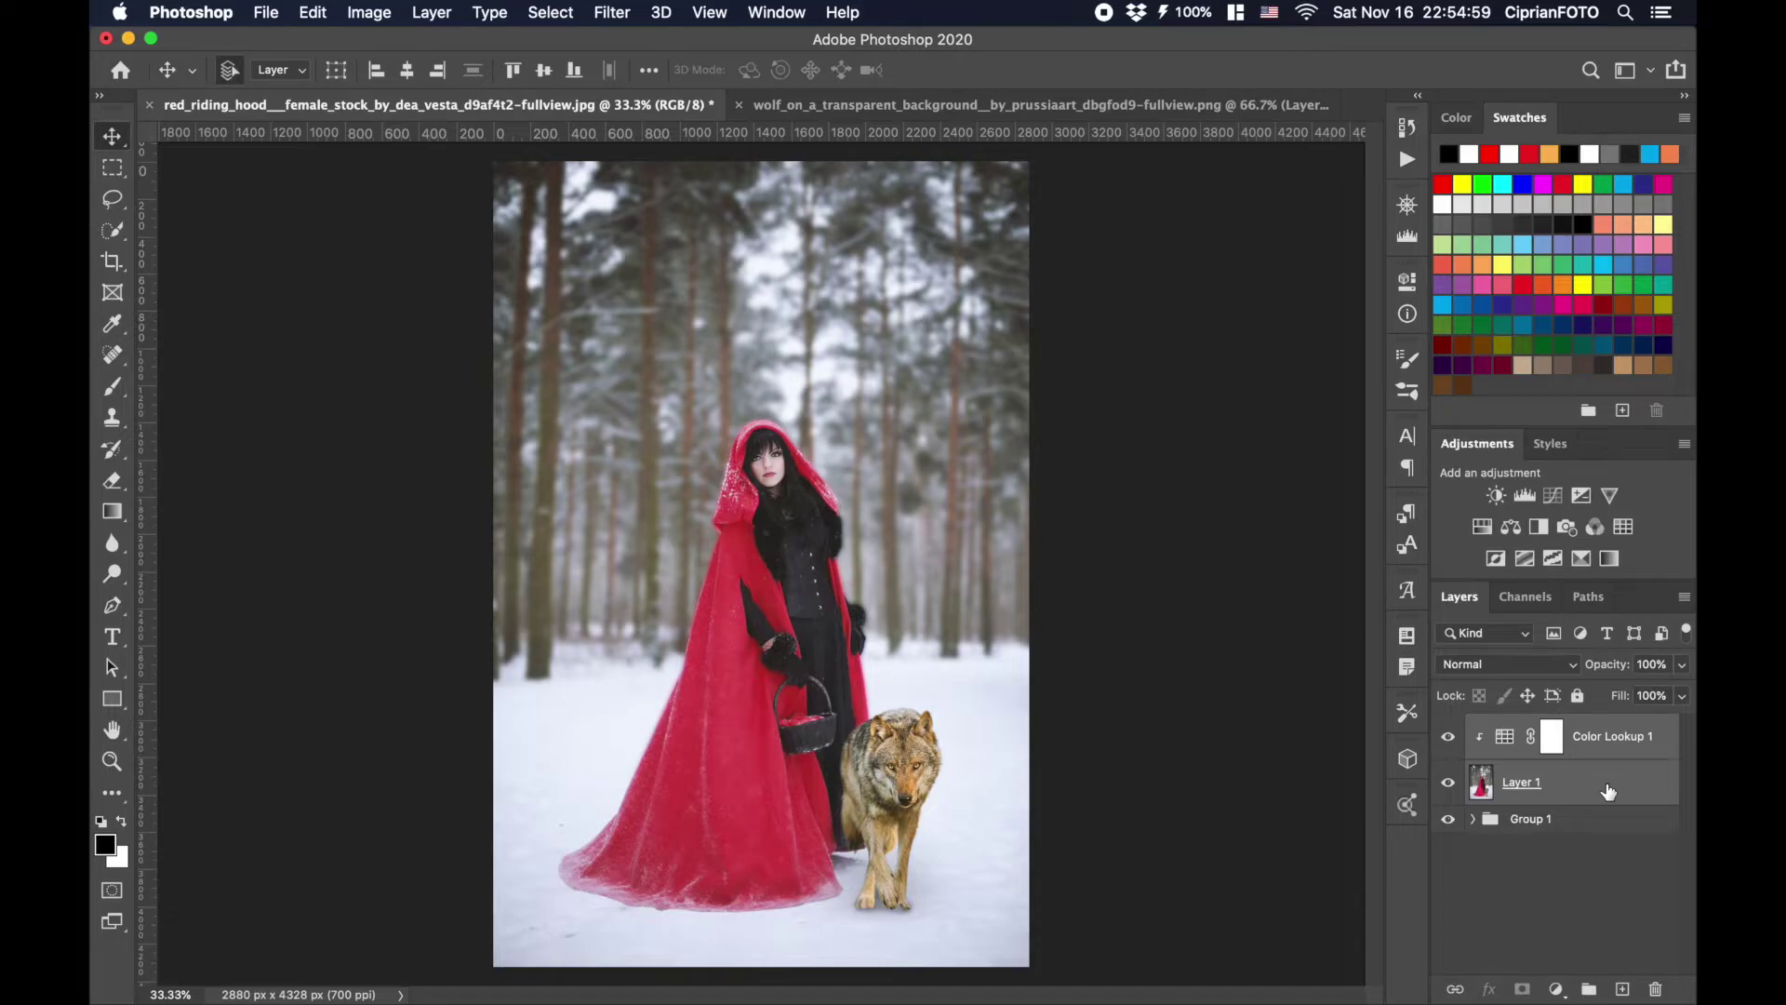
pyautogui.press('super+alt+shift+e')
pyautogui.rightClick(1613, 747)
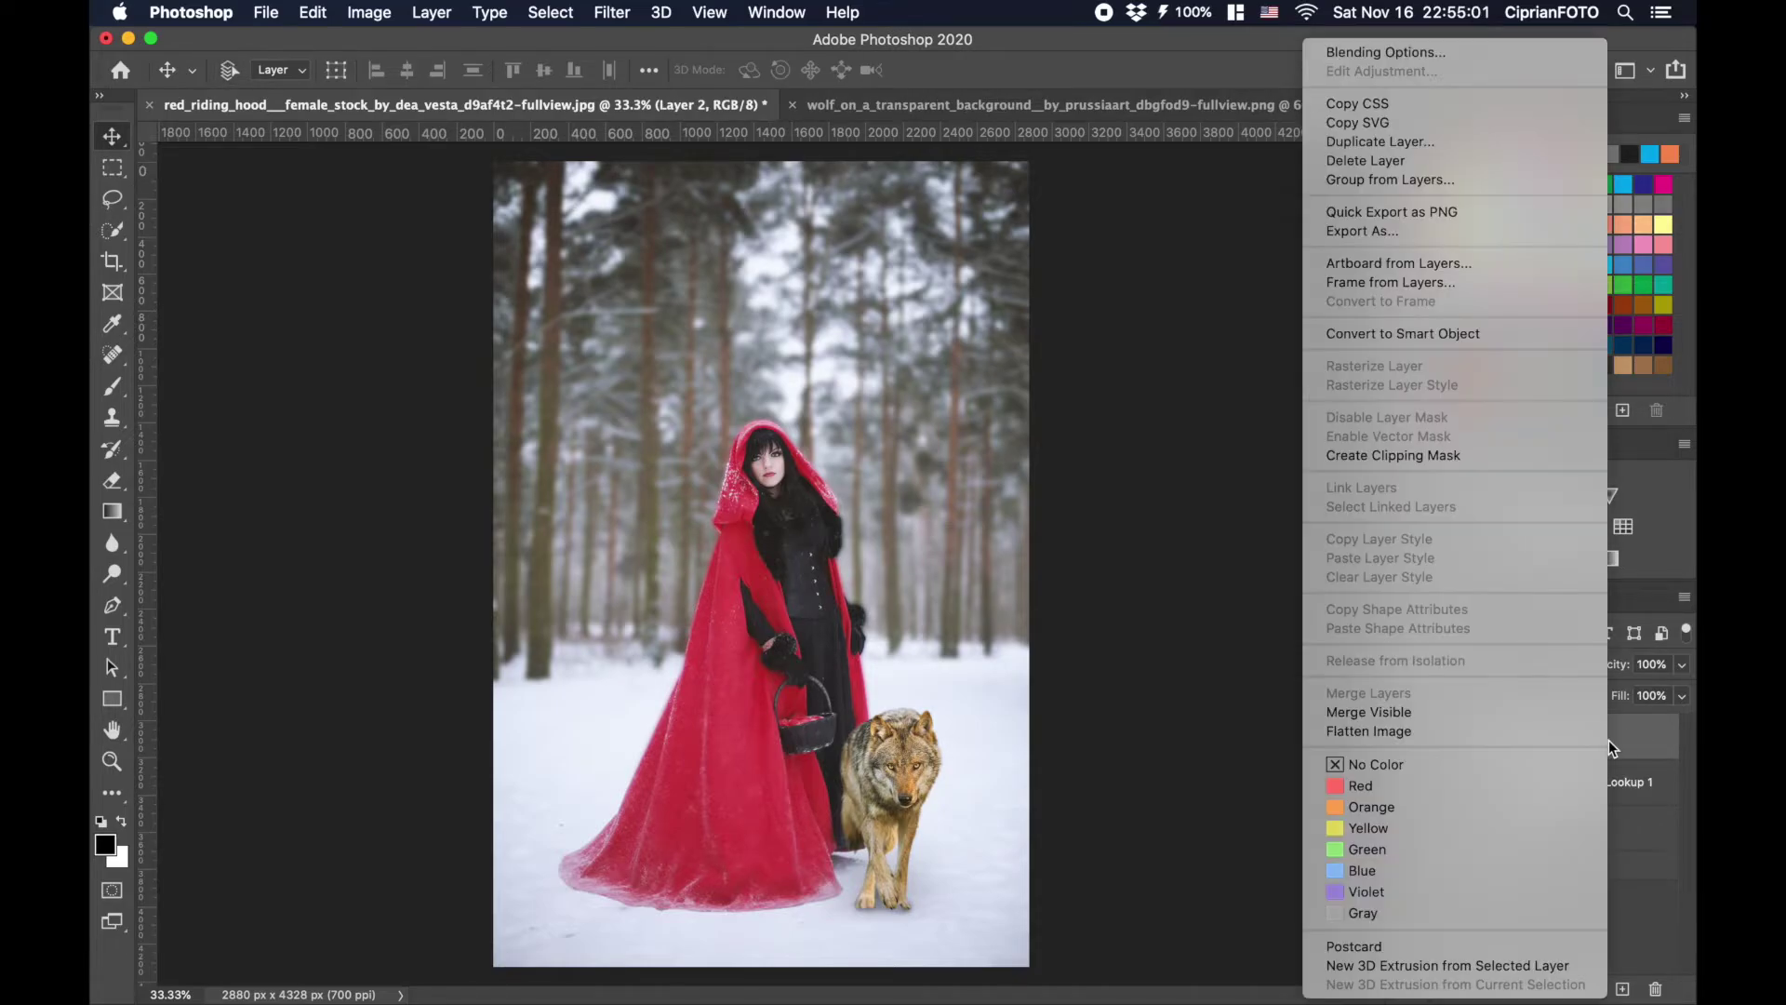
pyautogui.click(1504, 332)
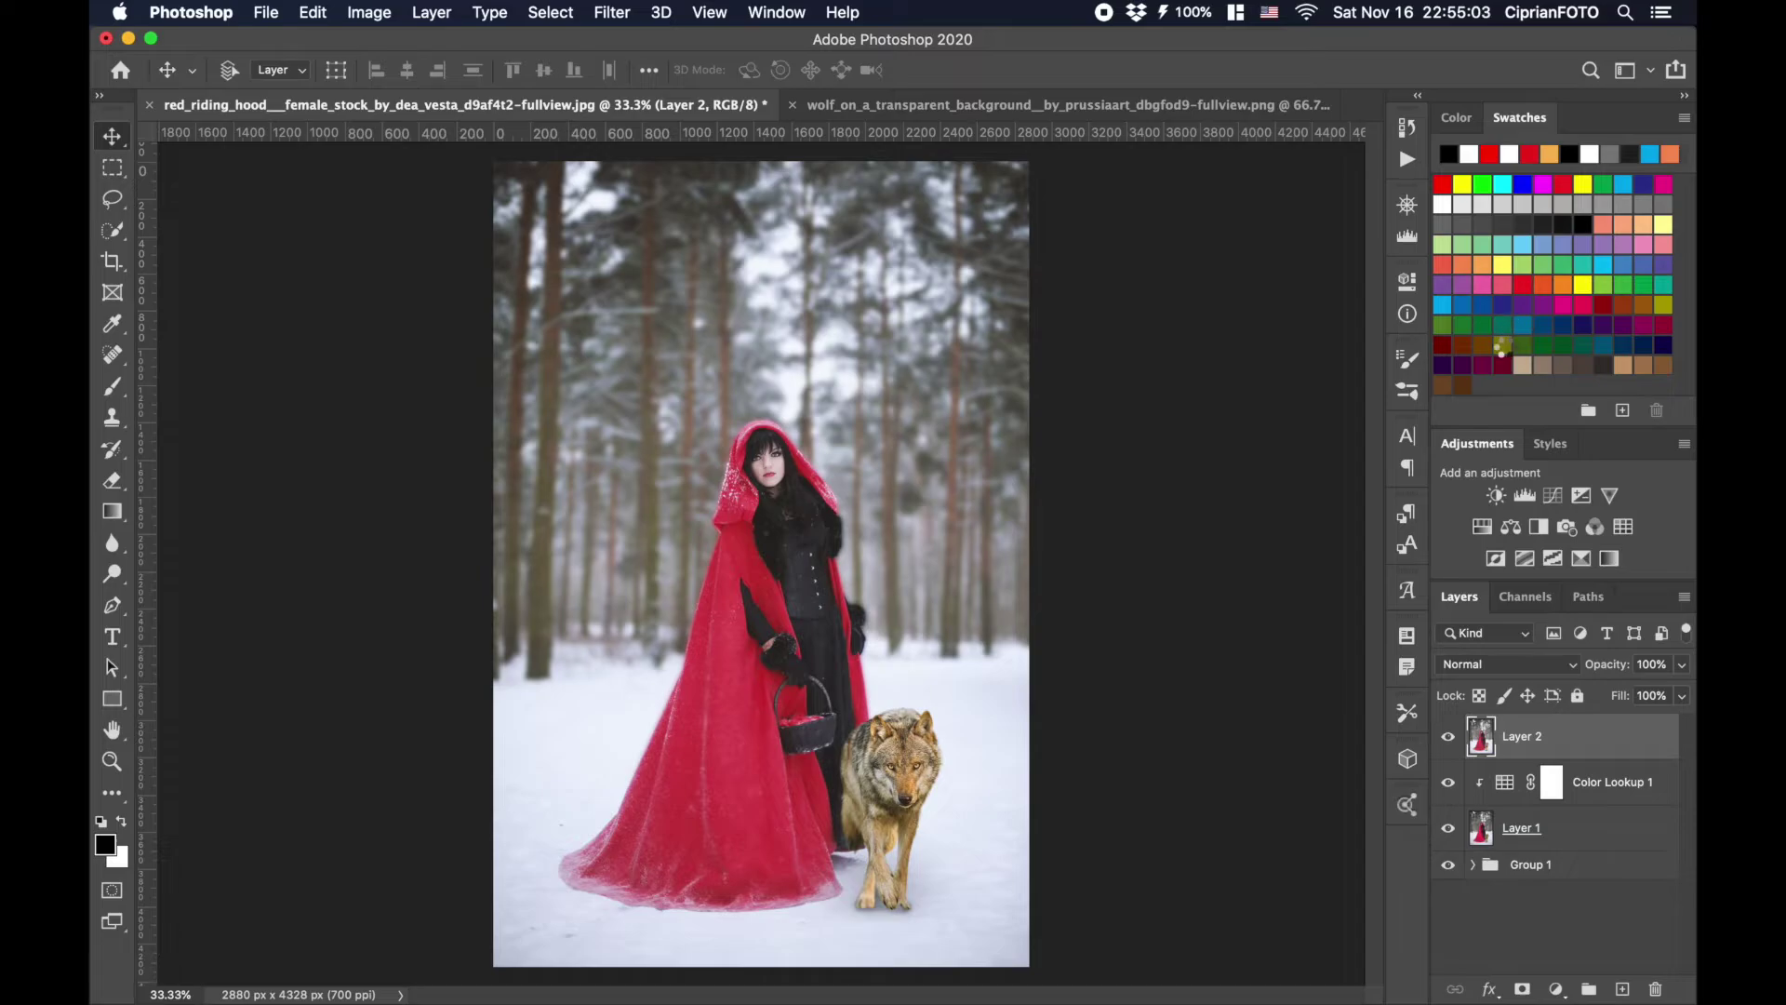
# Open the Camera Raw Filter on the smart object and apply the Matte color preset and the Flat curve preset.
pyautogui.click(618, 17)
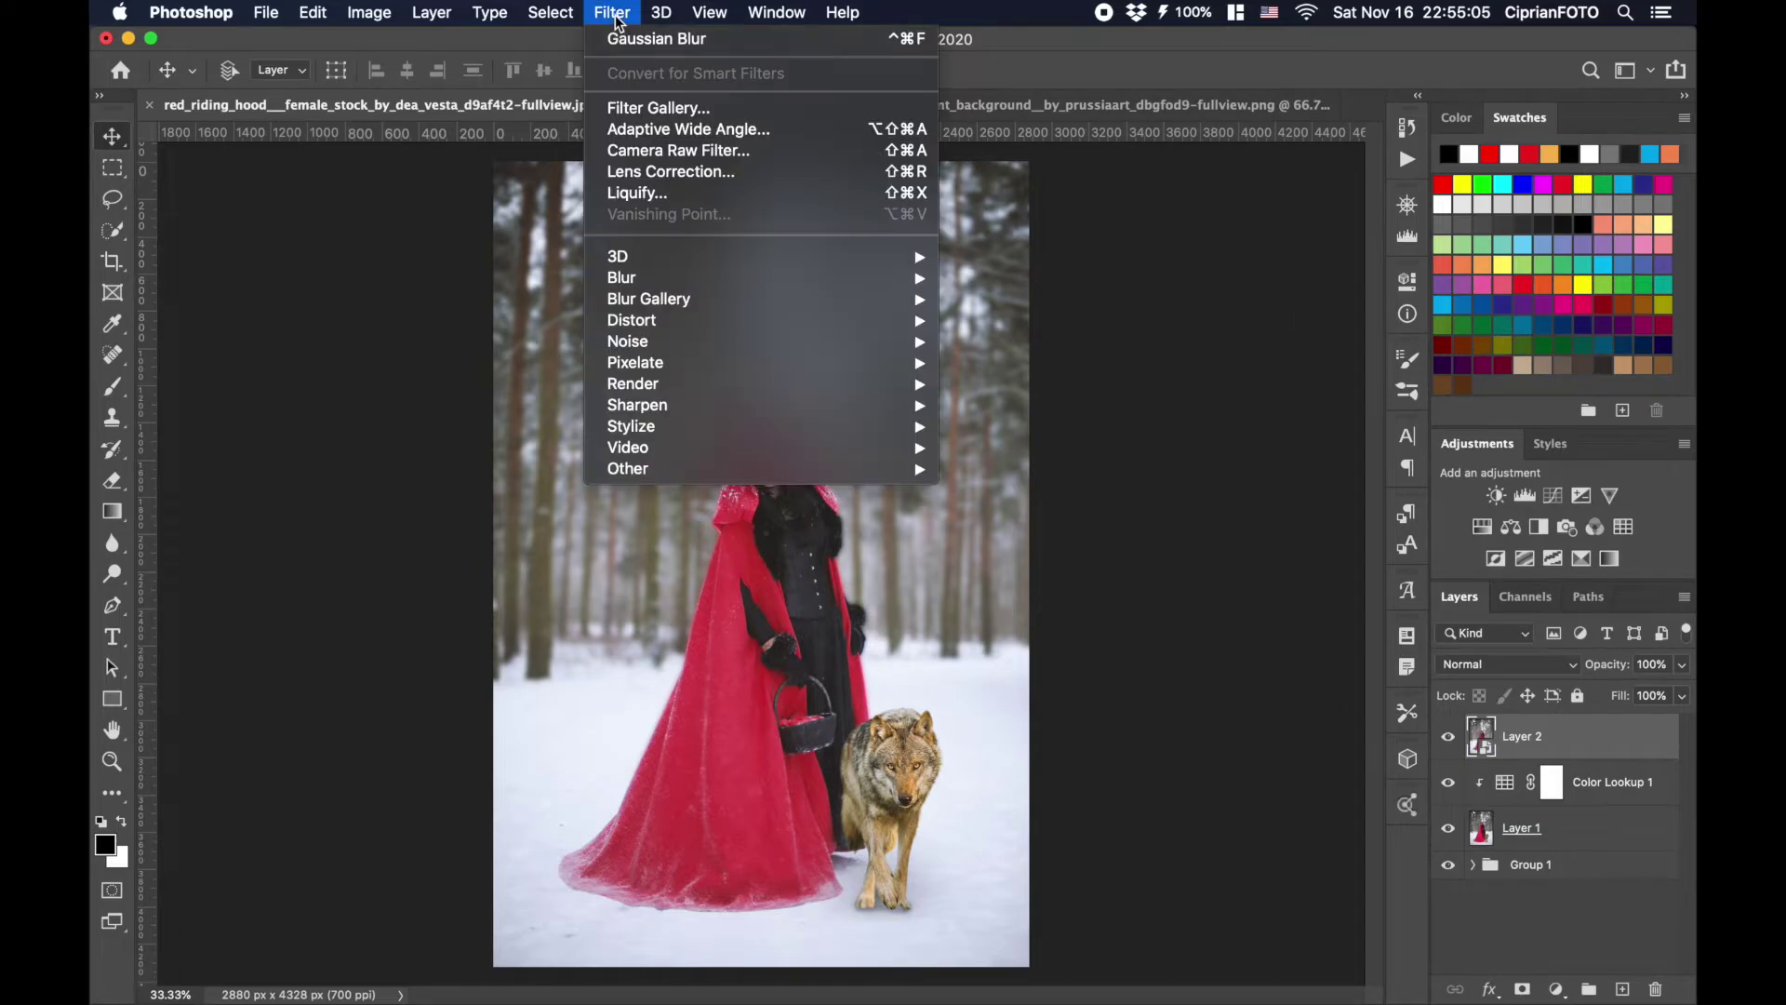
pyautogui.click(822, 154)
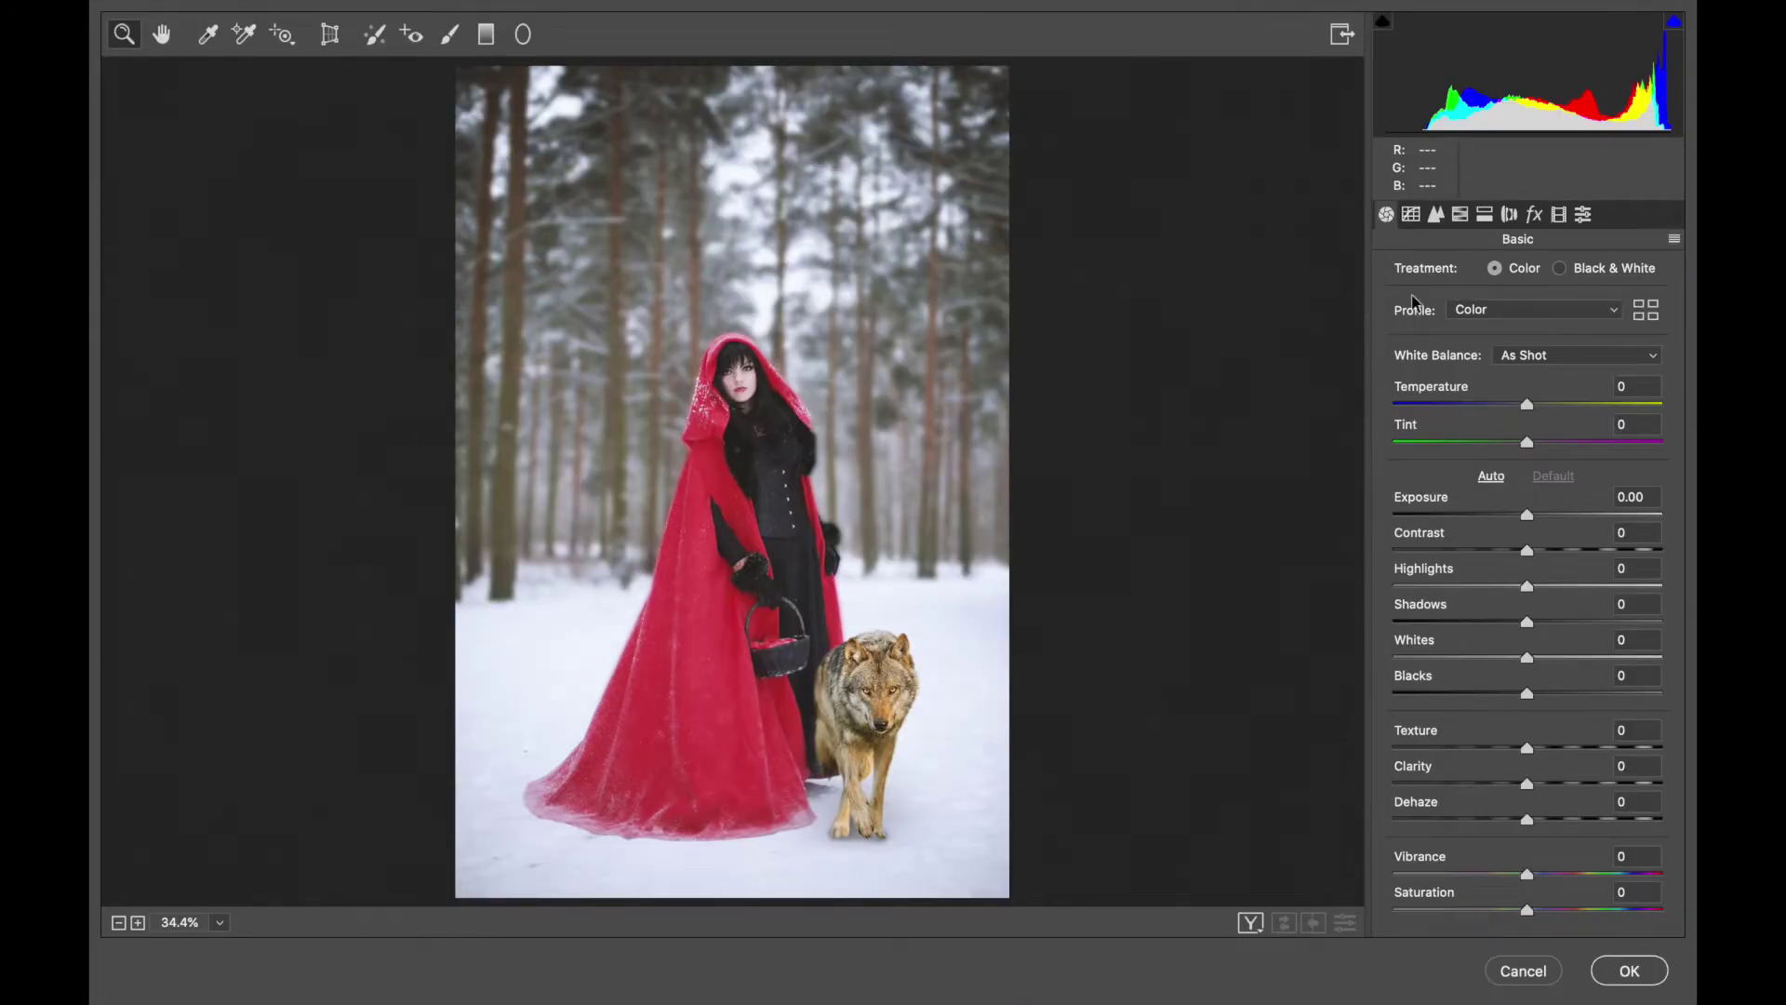
pyautogui.click(1584, 216)
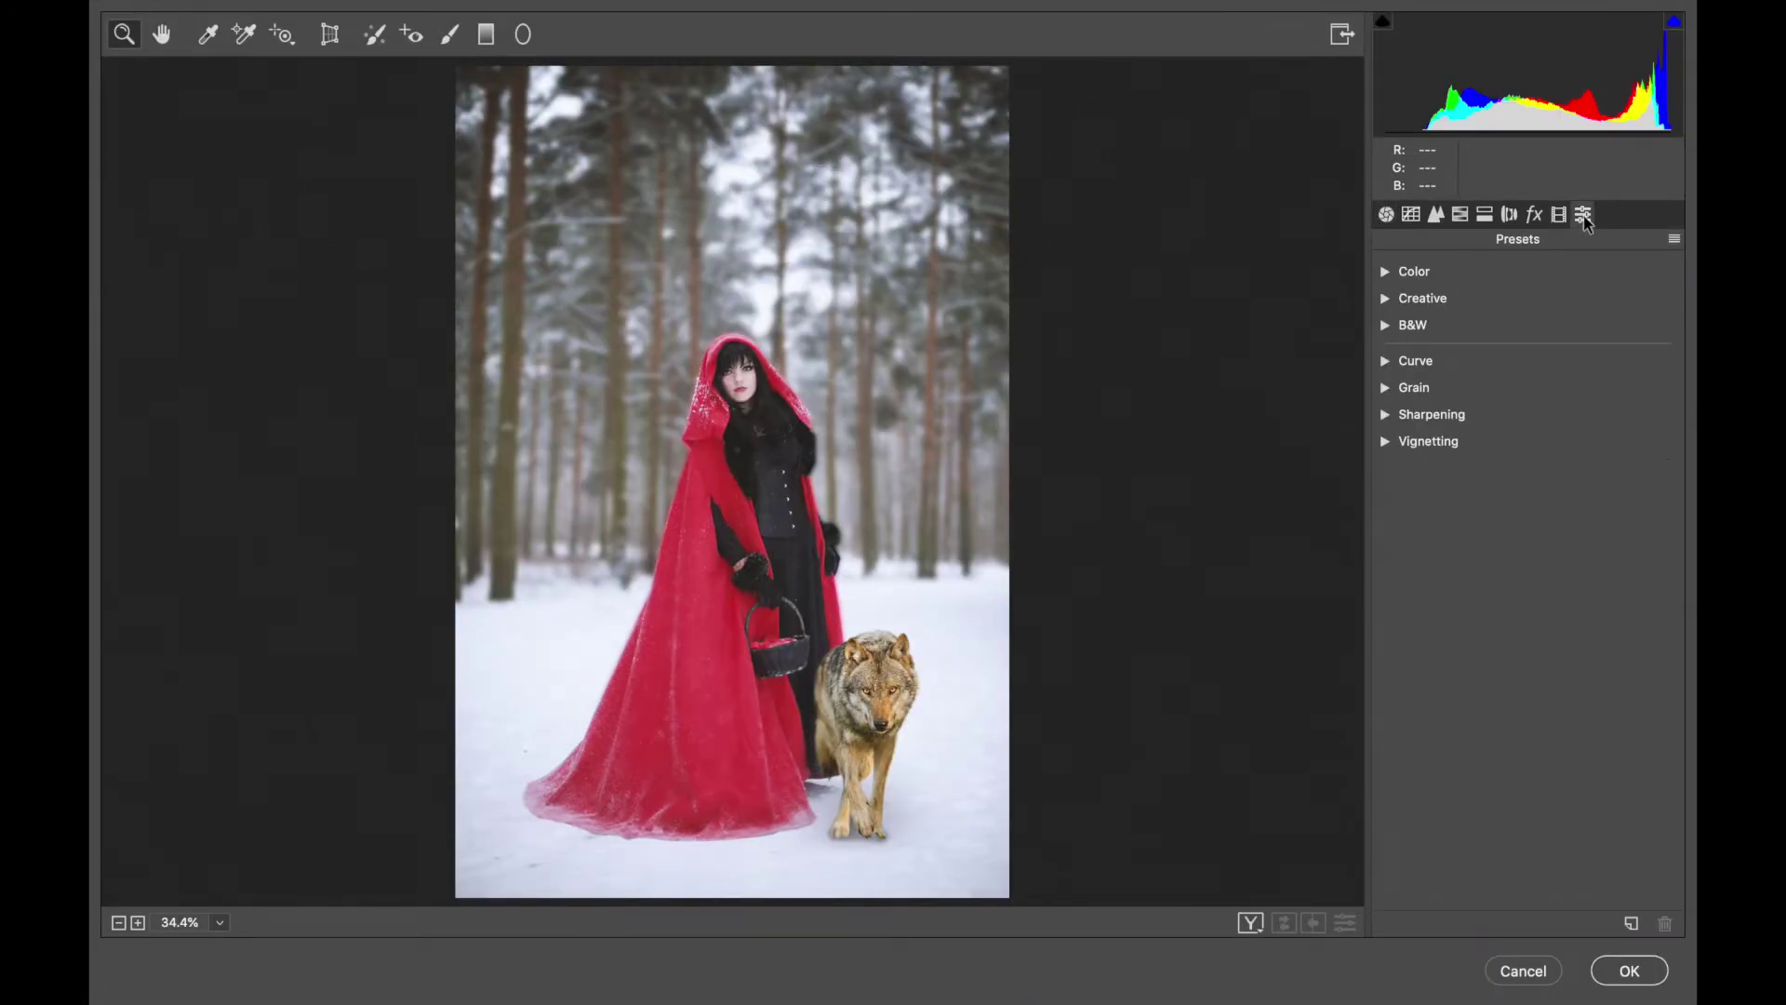
pyautogui.click(1386, 271)
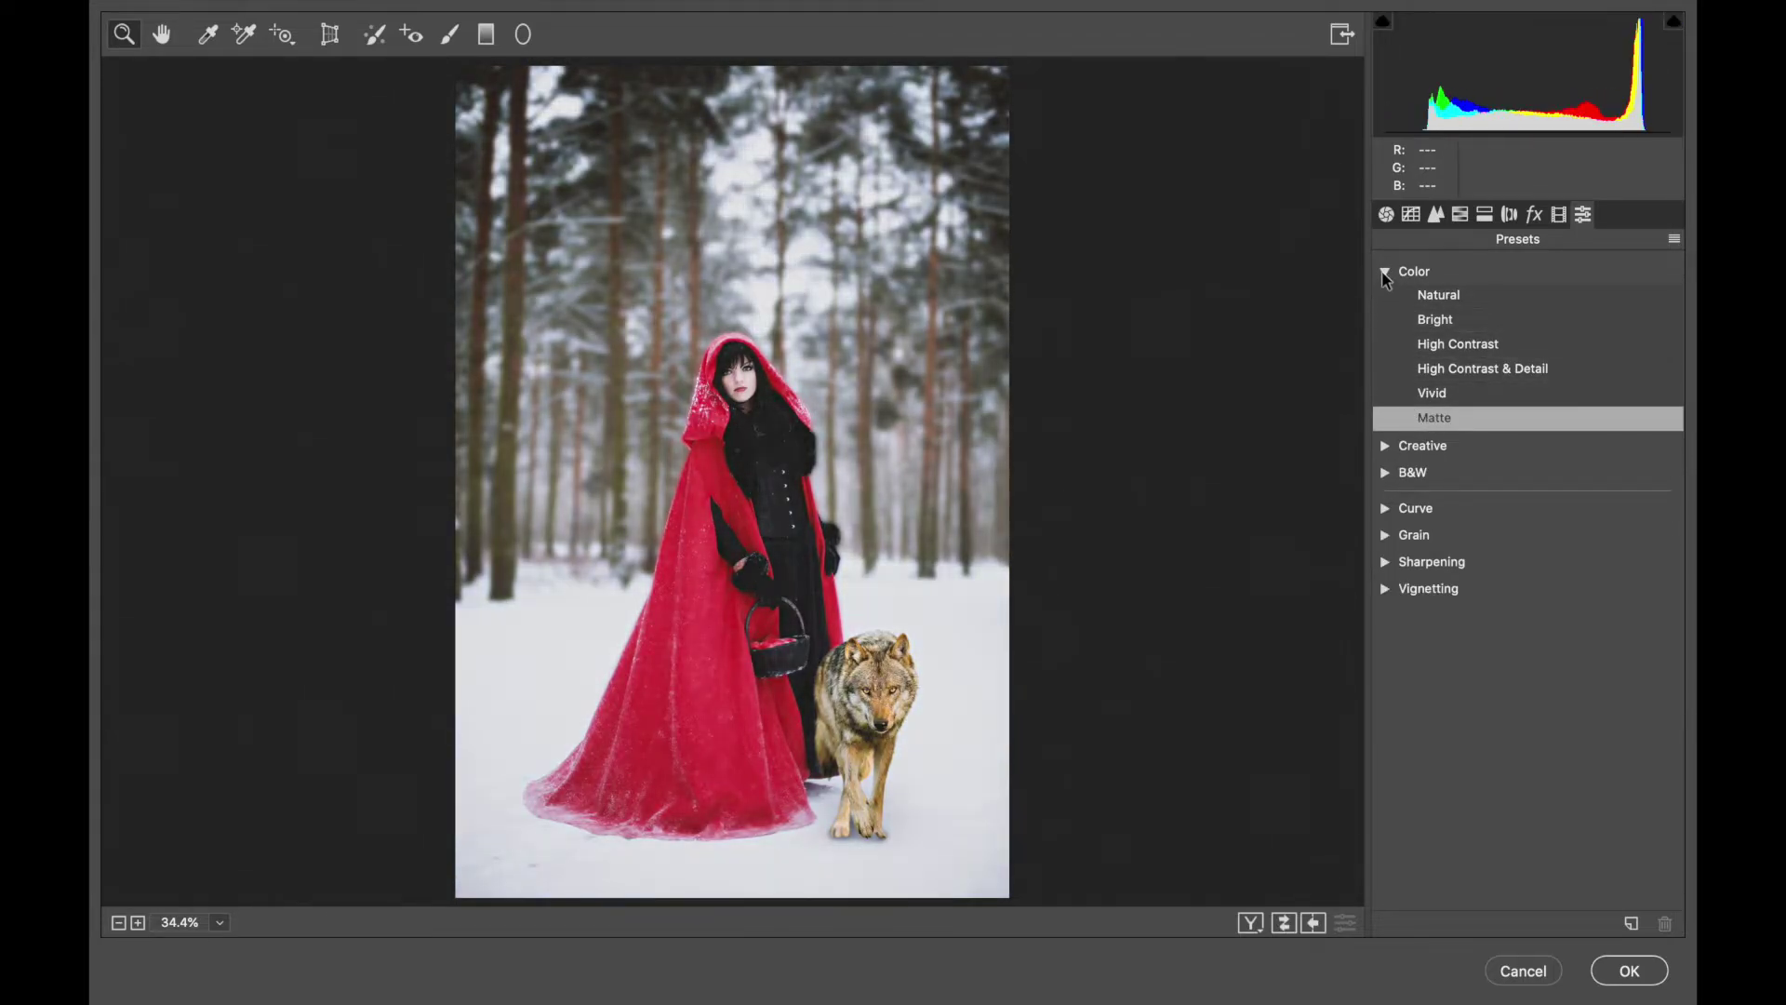
pyautogui.click(1386, 271)
pyautogui.click(1385, 362)
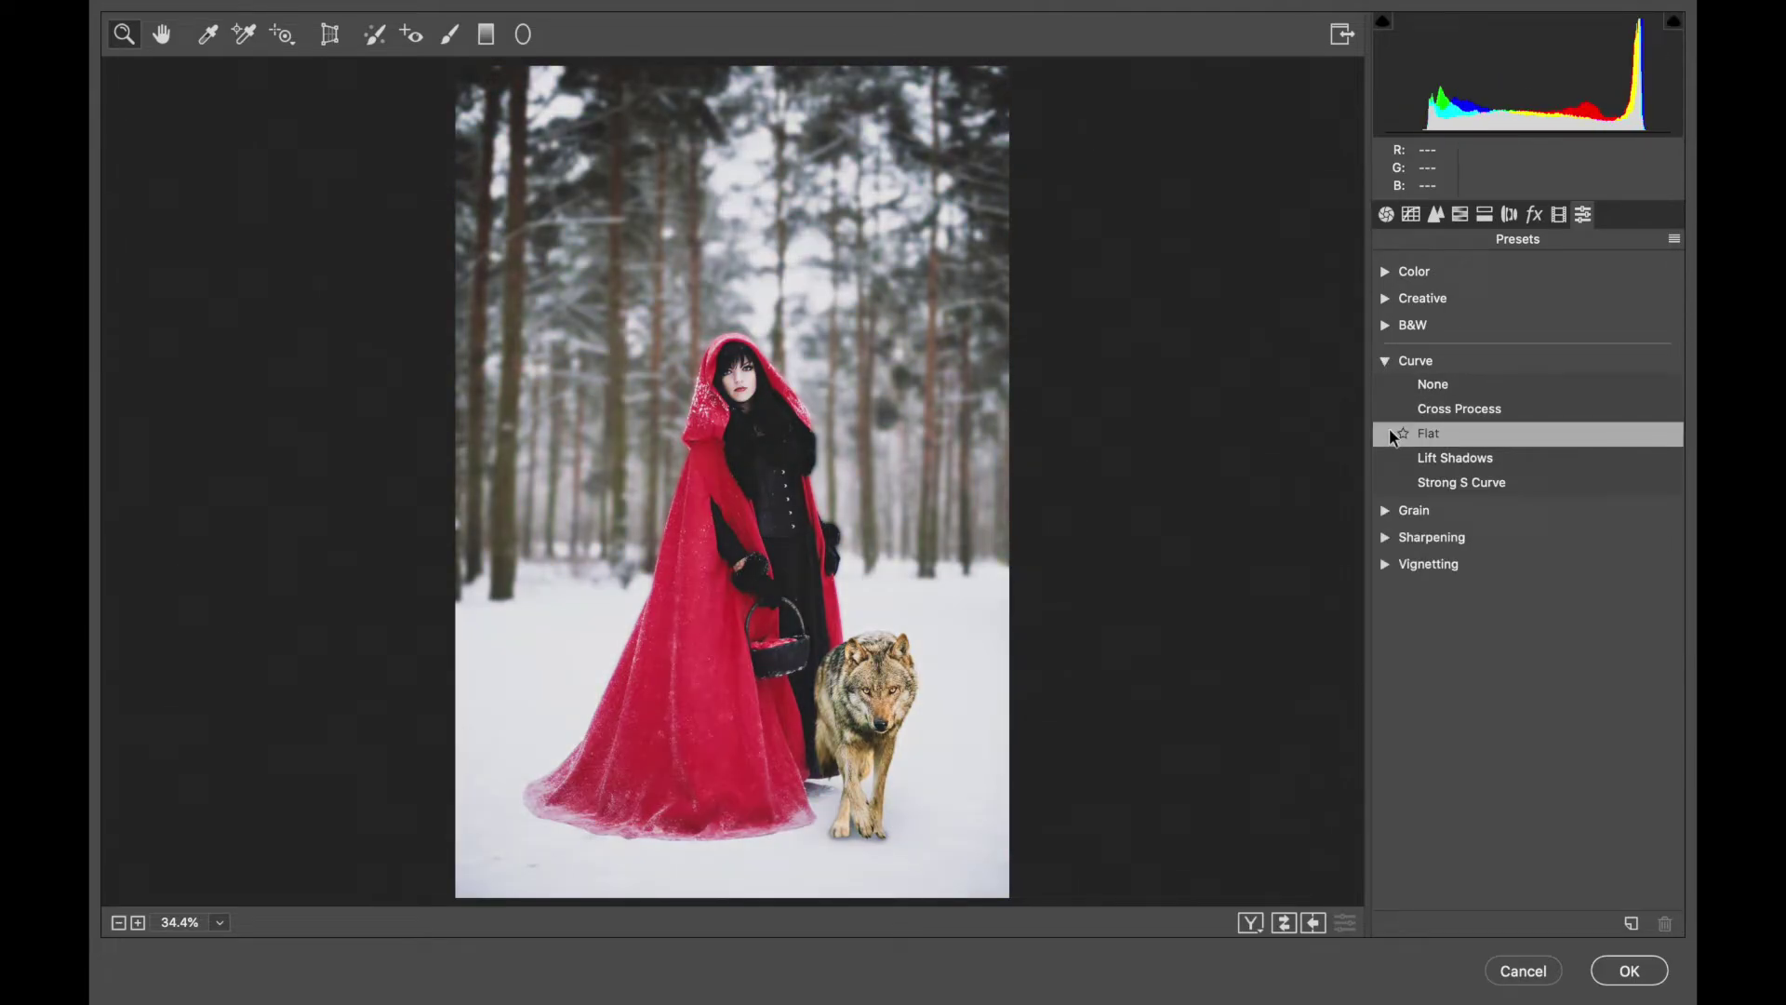
pyautogui.click(1384, 365)
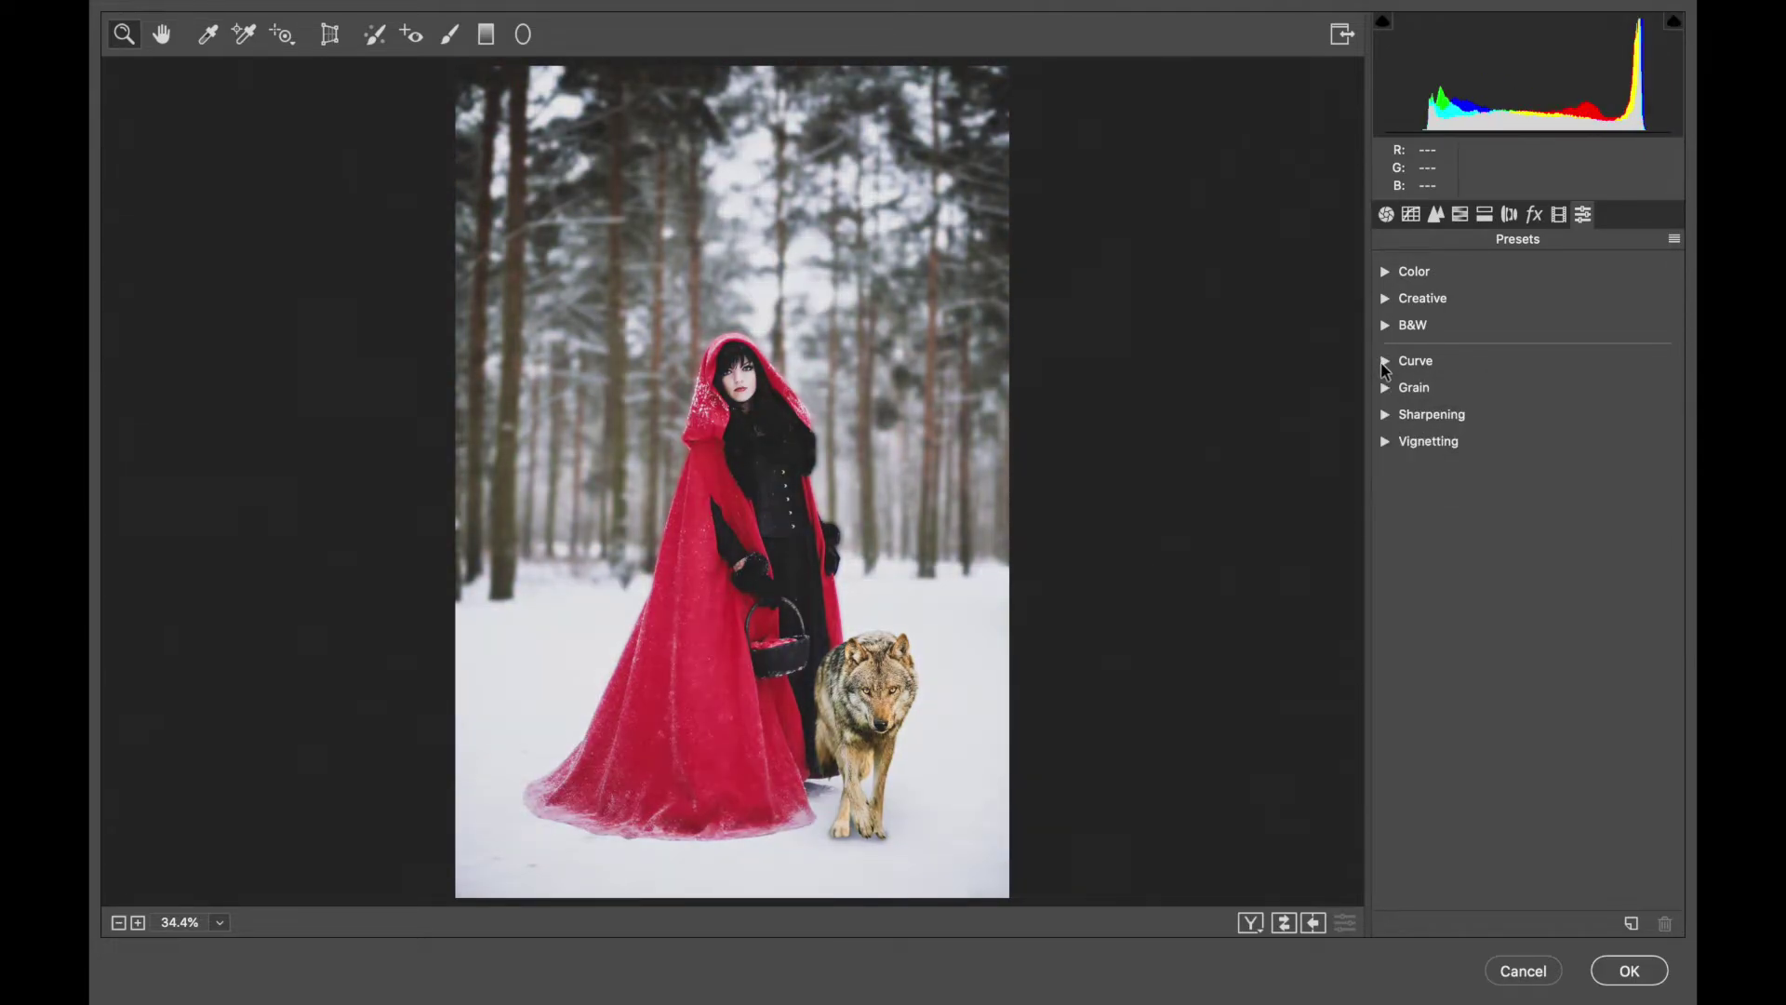
# Mark the Heavy grain preset as a favorite and apply the Heavy vignetting preset.
pyautogui.click(1382, 388)
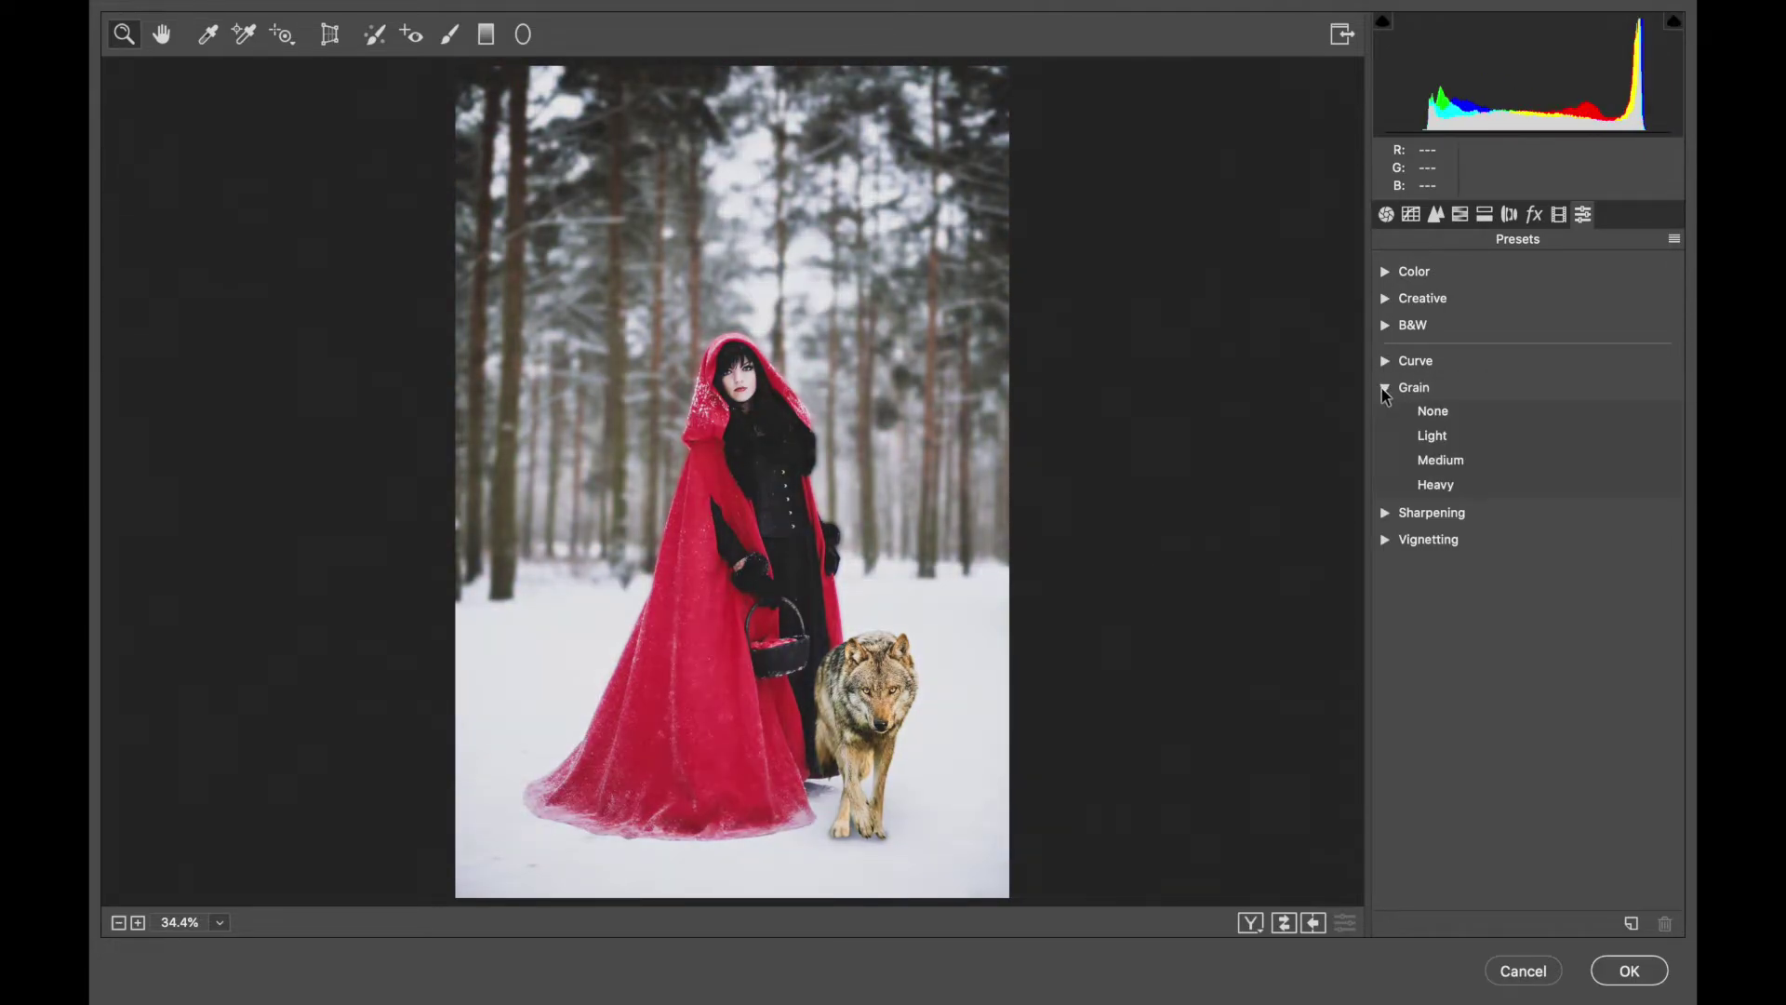
pyautogui.click(1402, 485)
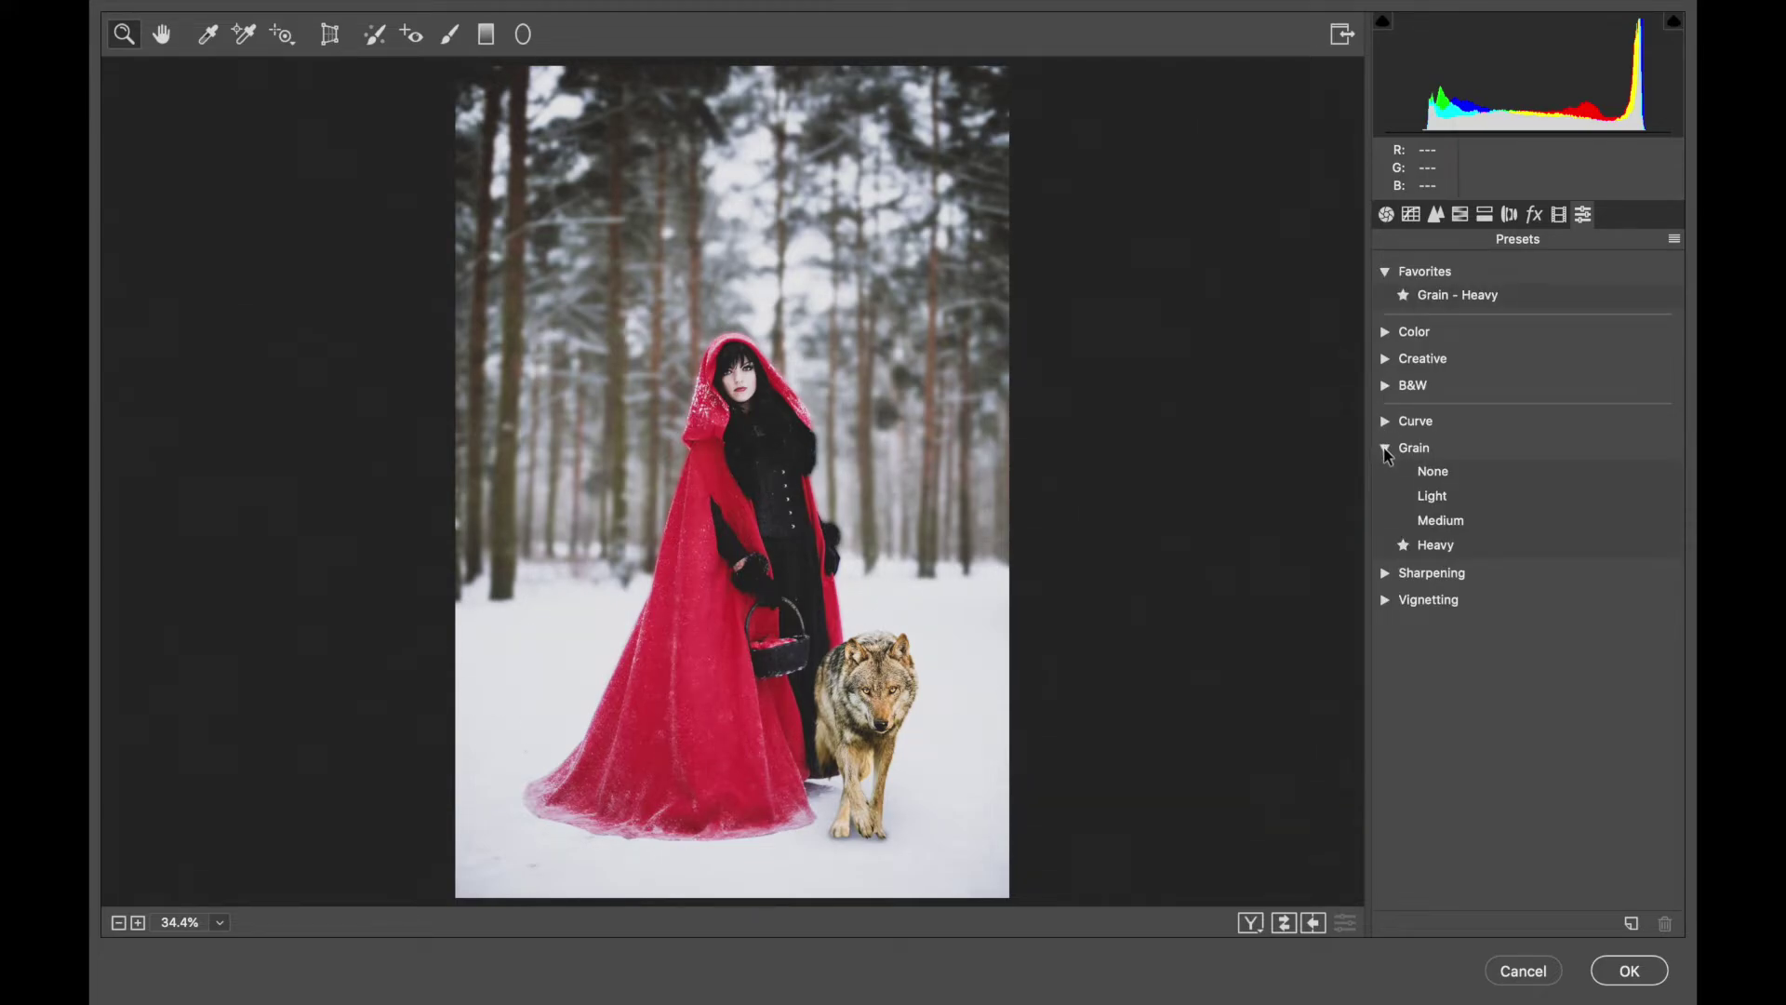
pyautogui.click(1384, 449)
pyautogui.click(1384, 501)
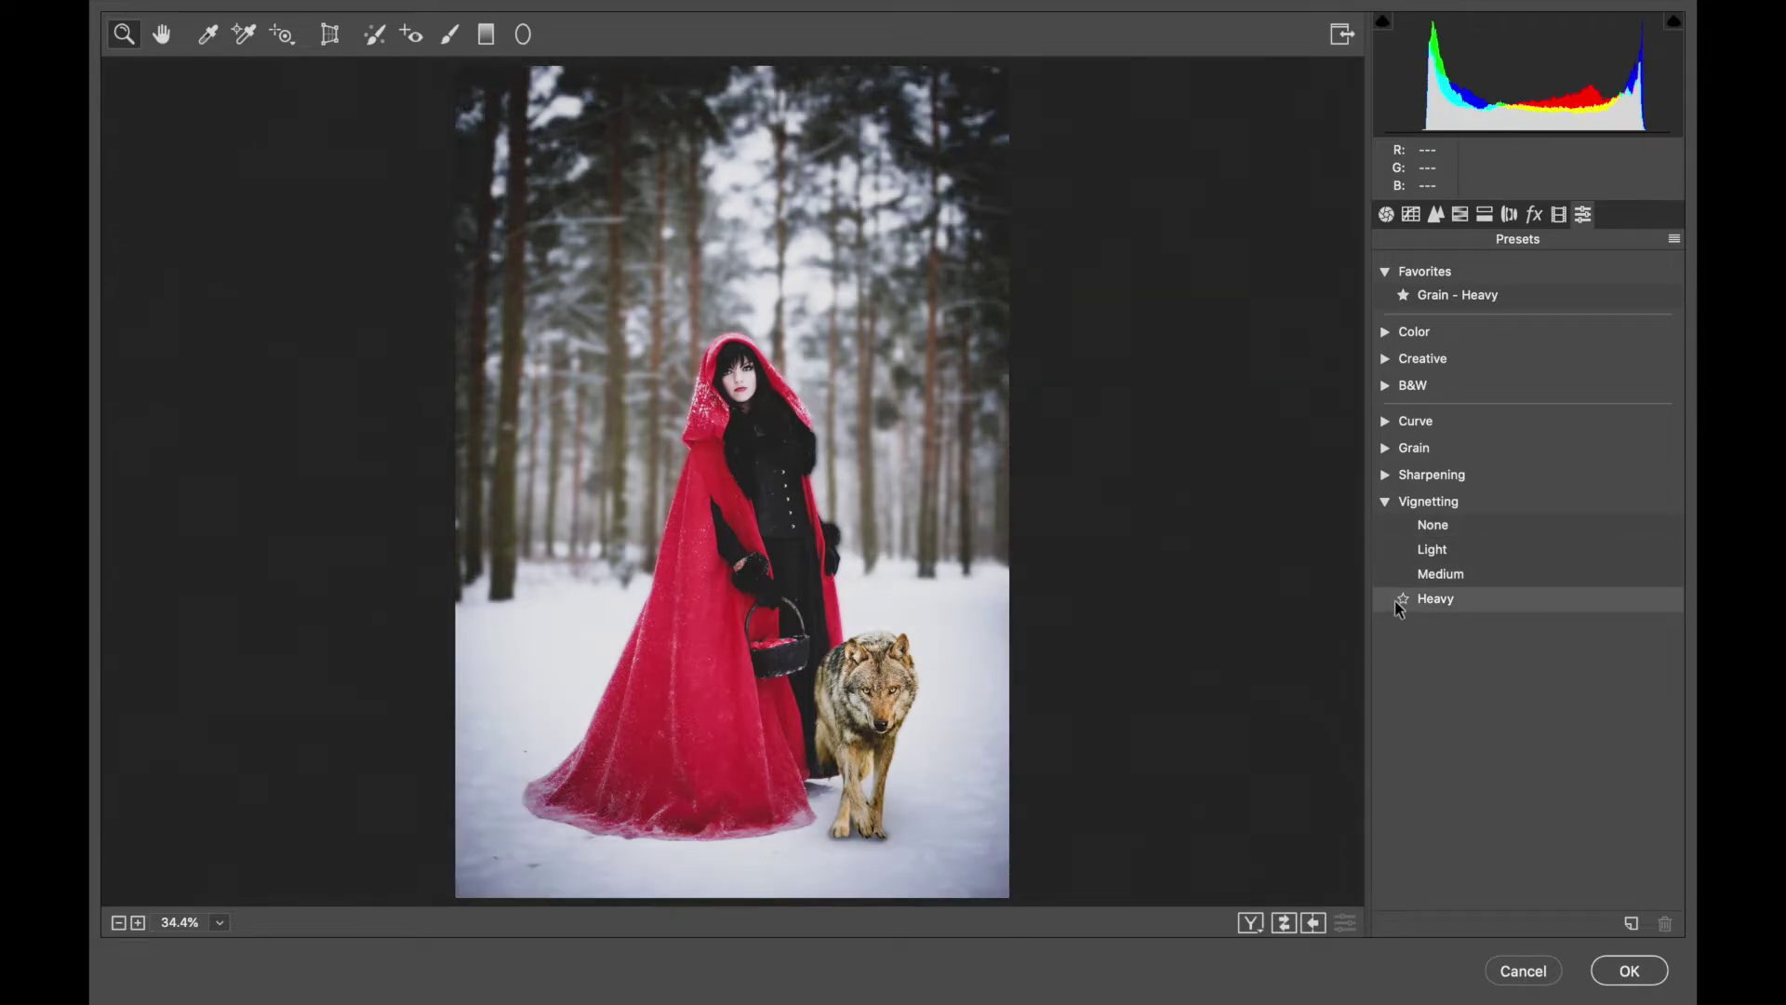
pyautogui.click(1384, 502)
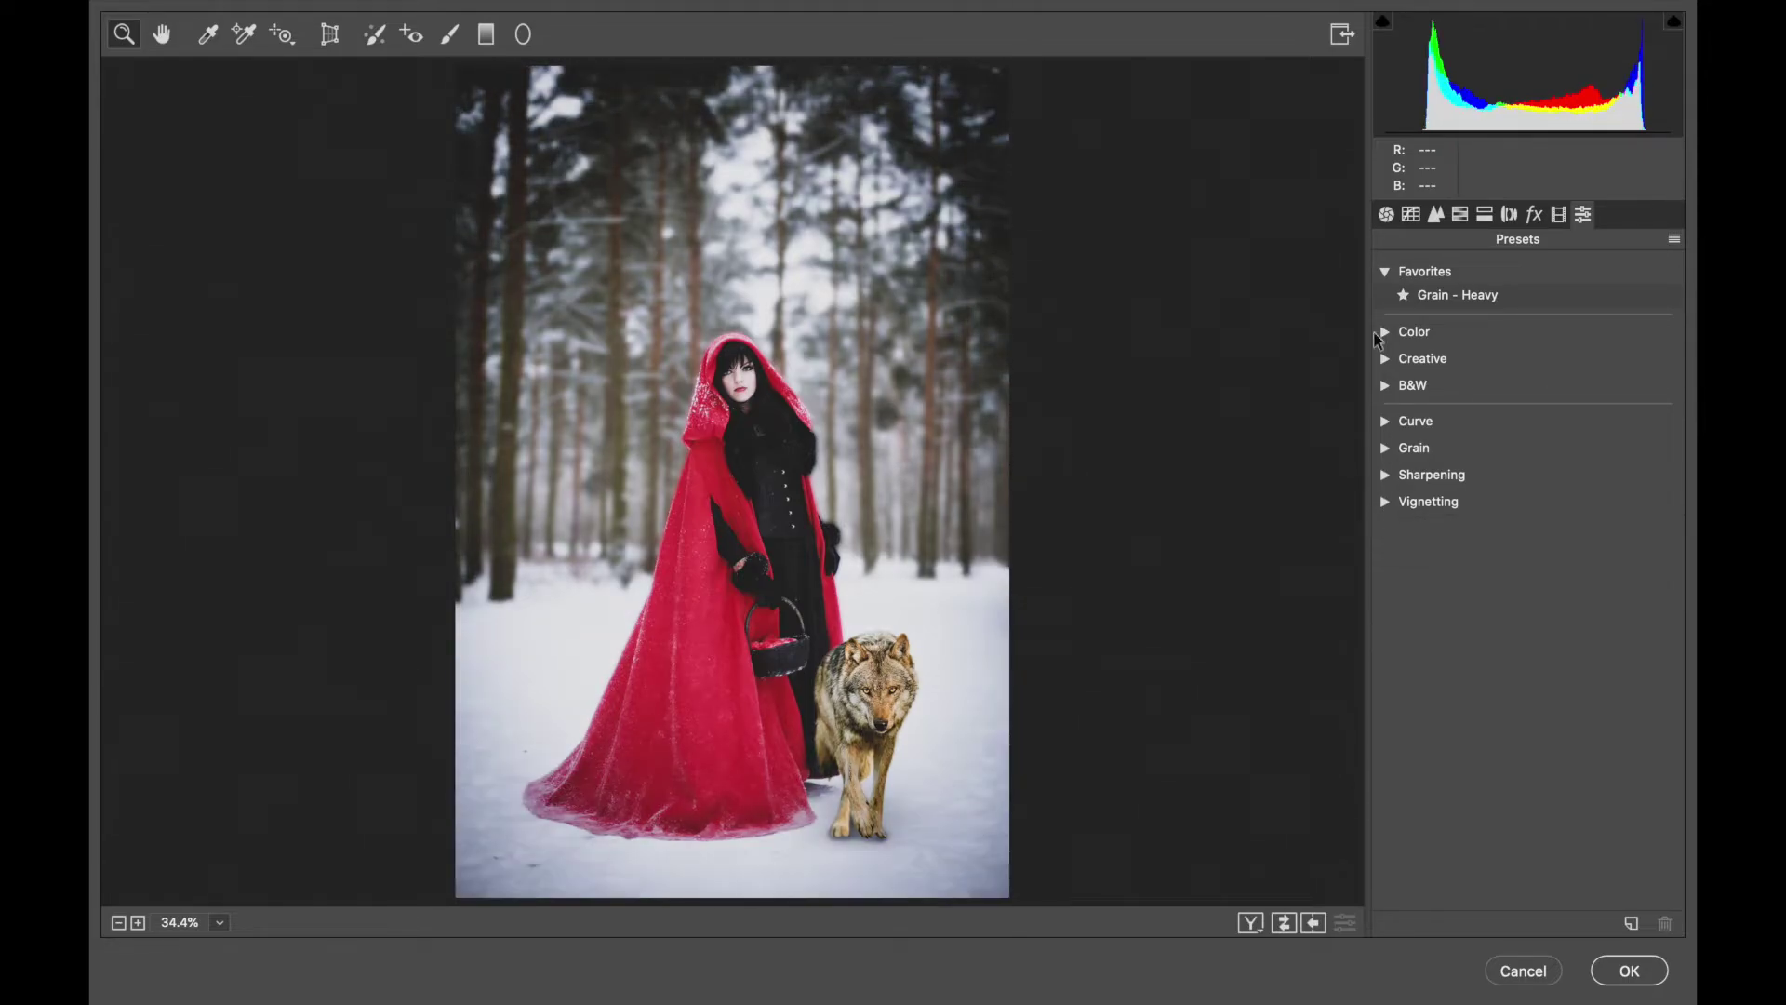
# Raise Dehaze to +23 in the basic Camera Raw adjustments.
pyautogui.click(1385, 215)
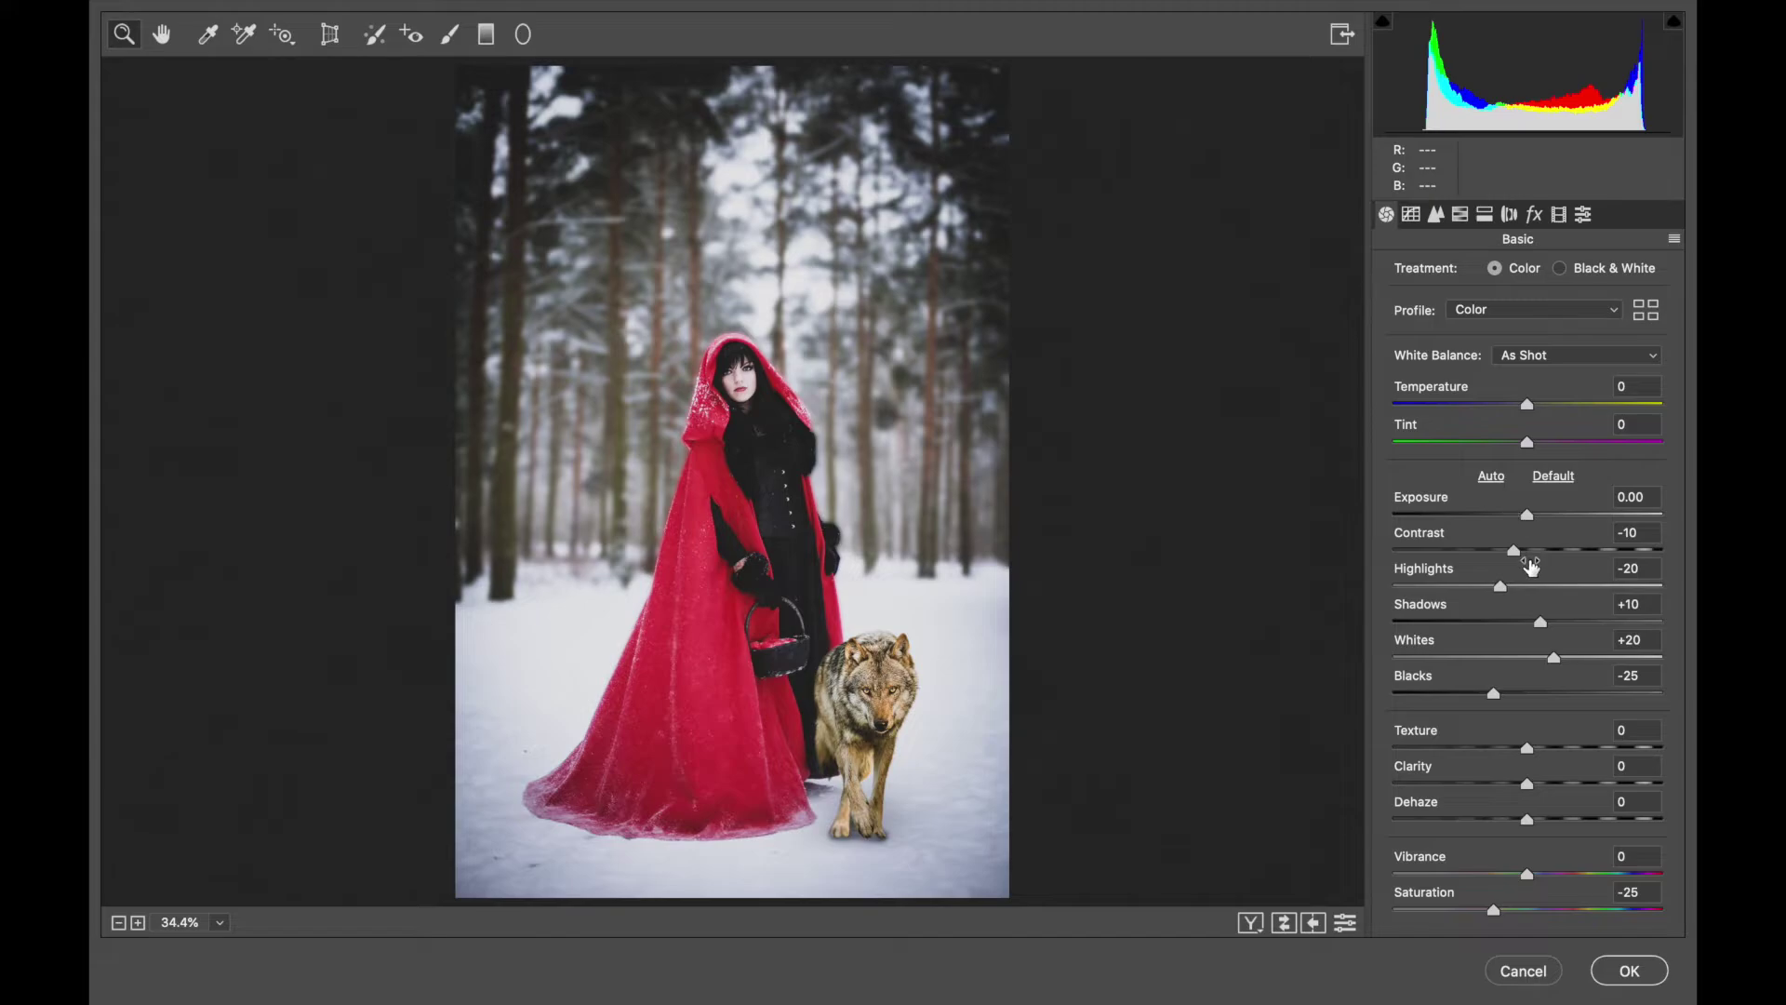
pyautogui.moveTo(1527, 819); pyautogui.dragTo(1562, 828)
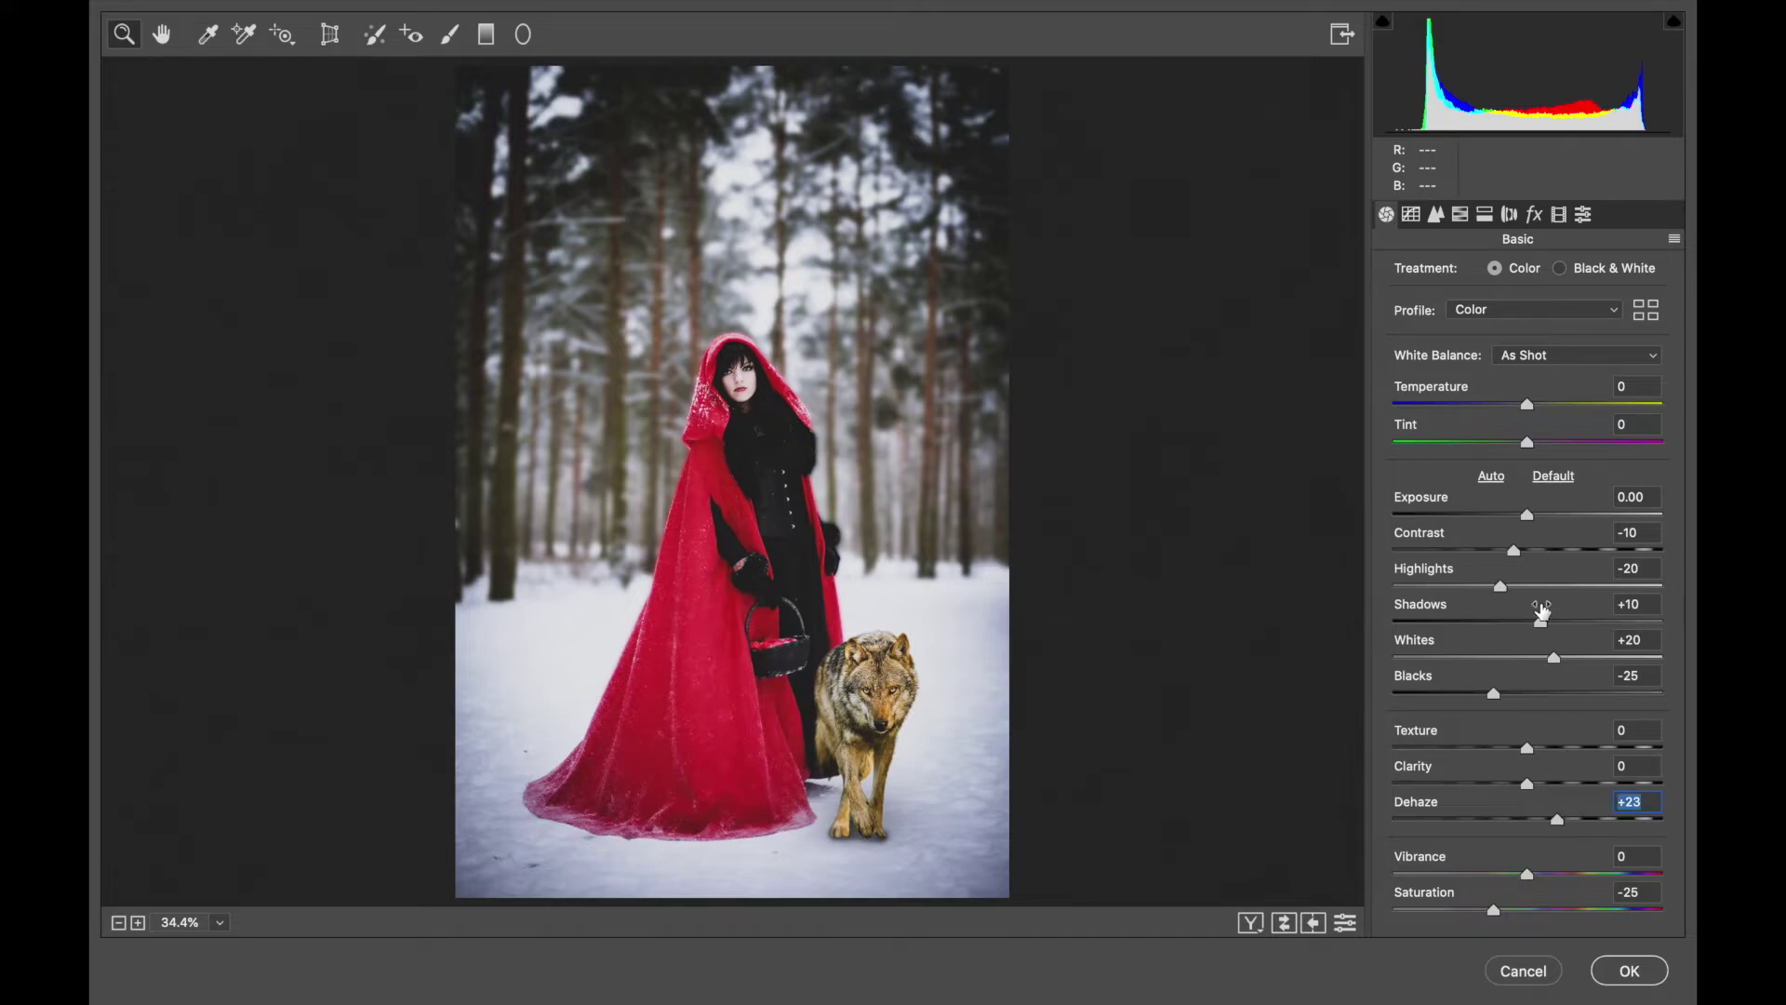
# Lower the HSL saturation of the reds to -28, oranges to -32 and yellows to -21.
pyautogui.click(1459, 216)
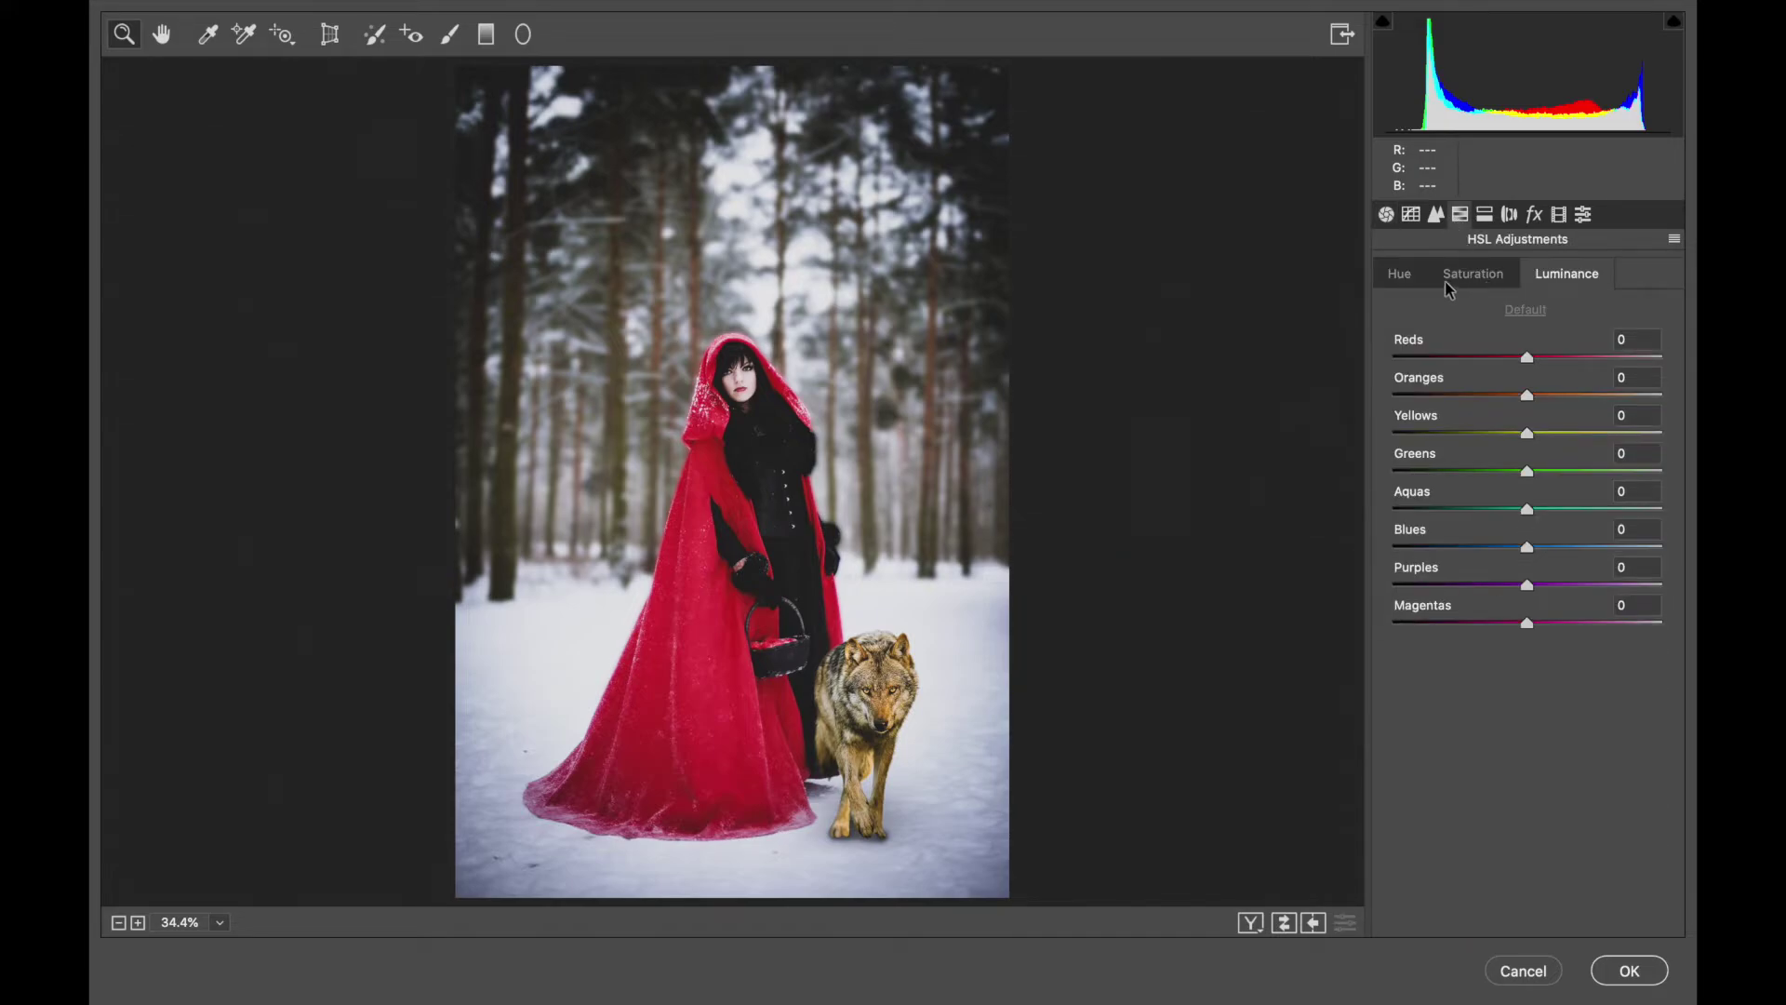
pyautogui.click(1461, 277)
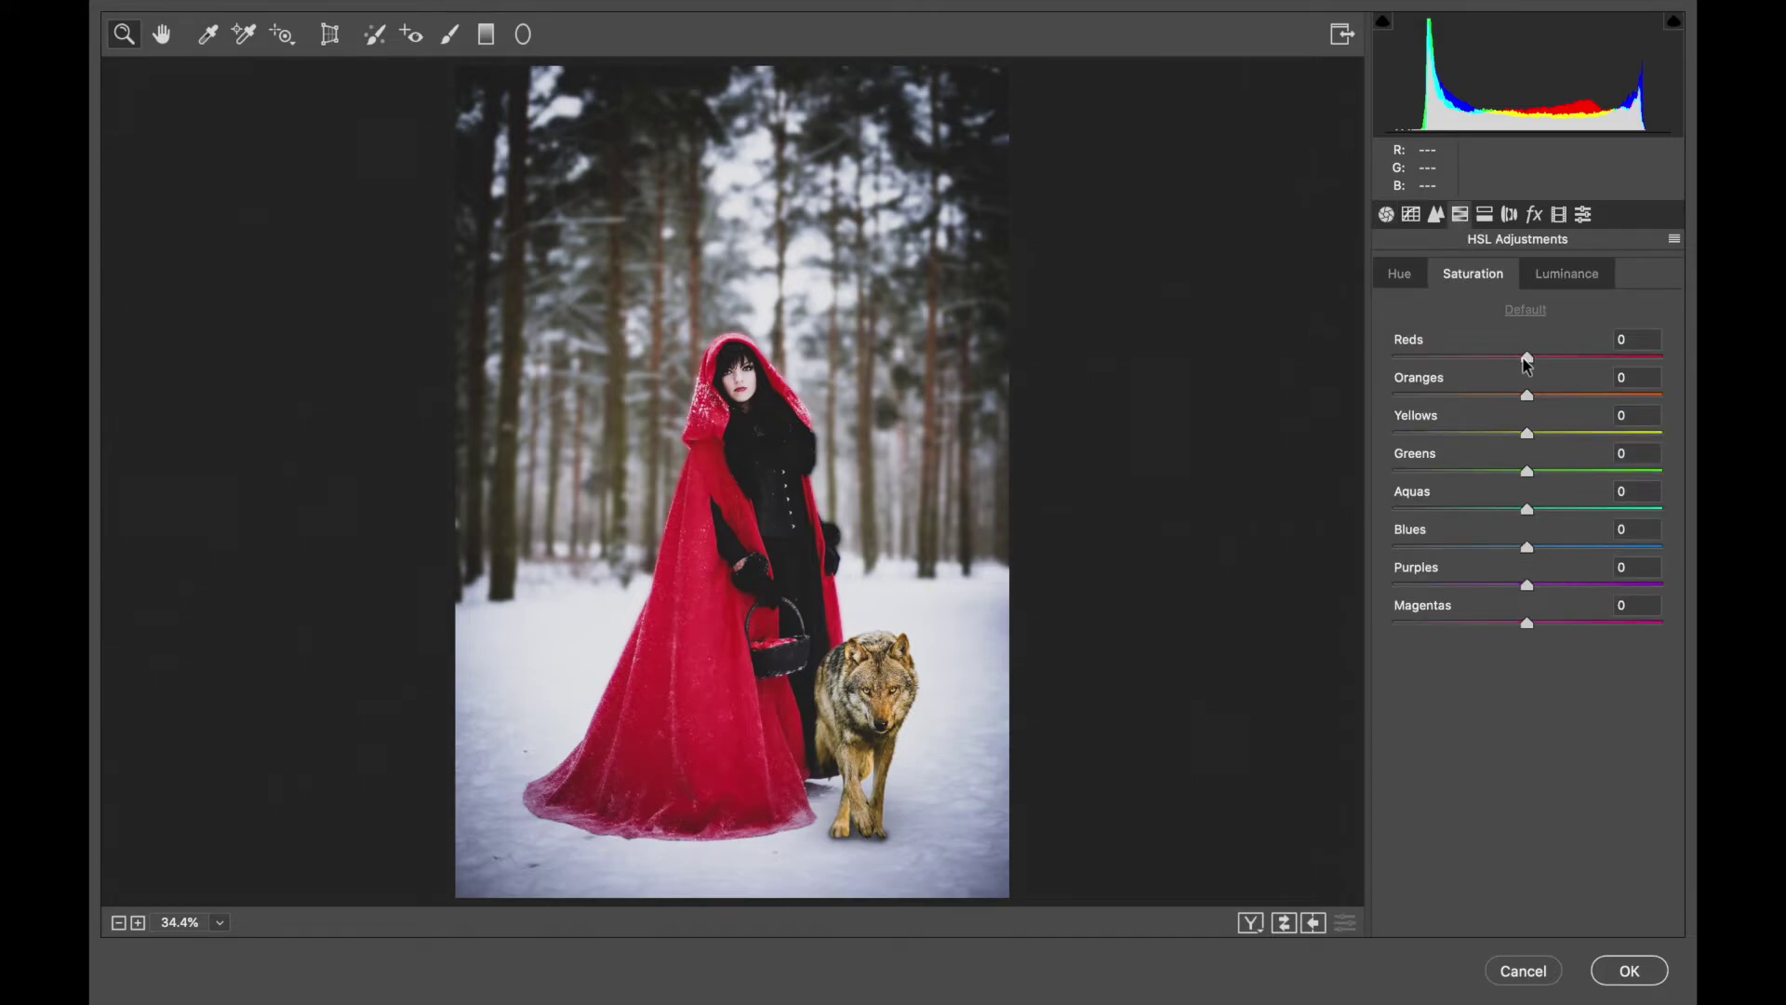
pyautogui.moveTo(1525, 360); pyautogui.dragTo(1499, 435)
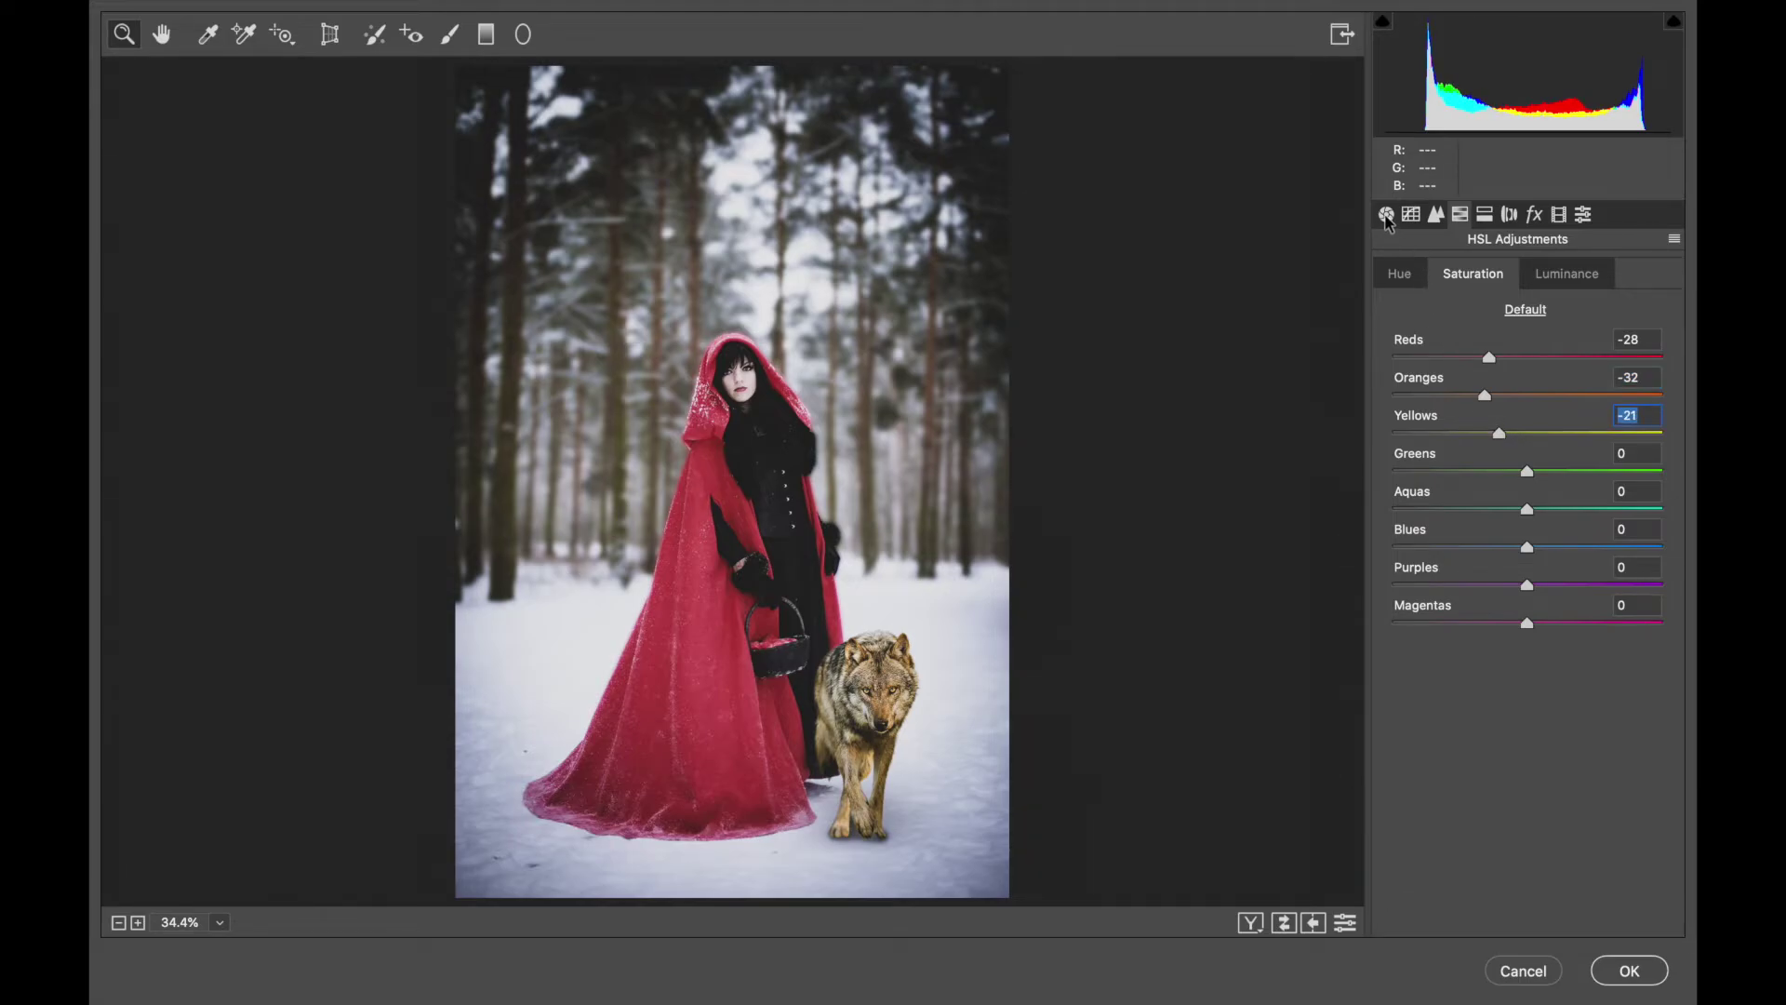
# Raise the basic Contrast to +6 and apply the Camera Raw Filter to the smart object.
pyautogui.click(1386, 215)
pyautogui.moveTo(1518, 557)
pyautogui.mouseDown()
pyautogui.moveTo(1558, 557)
pyautogui.moveTo(1541, 562)
pyautogui.mouseUp()
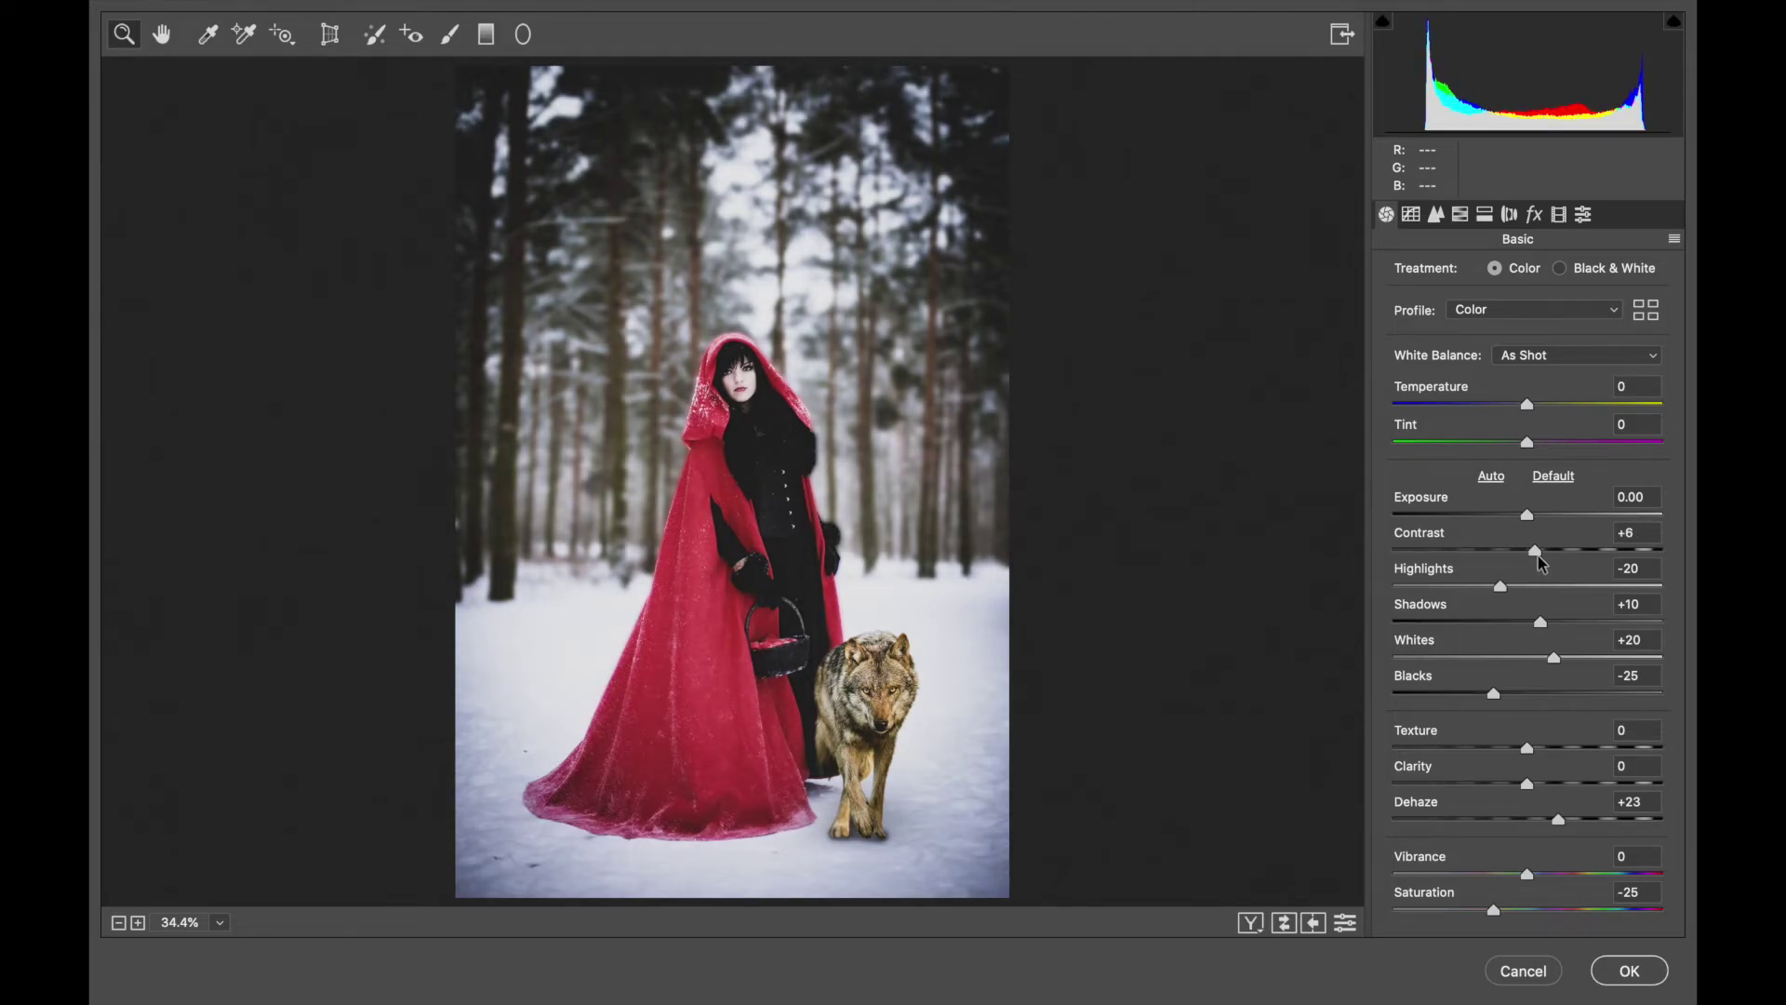
pyautogui.moveTo(1540, 562); pyautogui.dragTo(1540, 562)
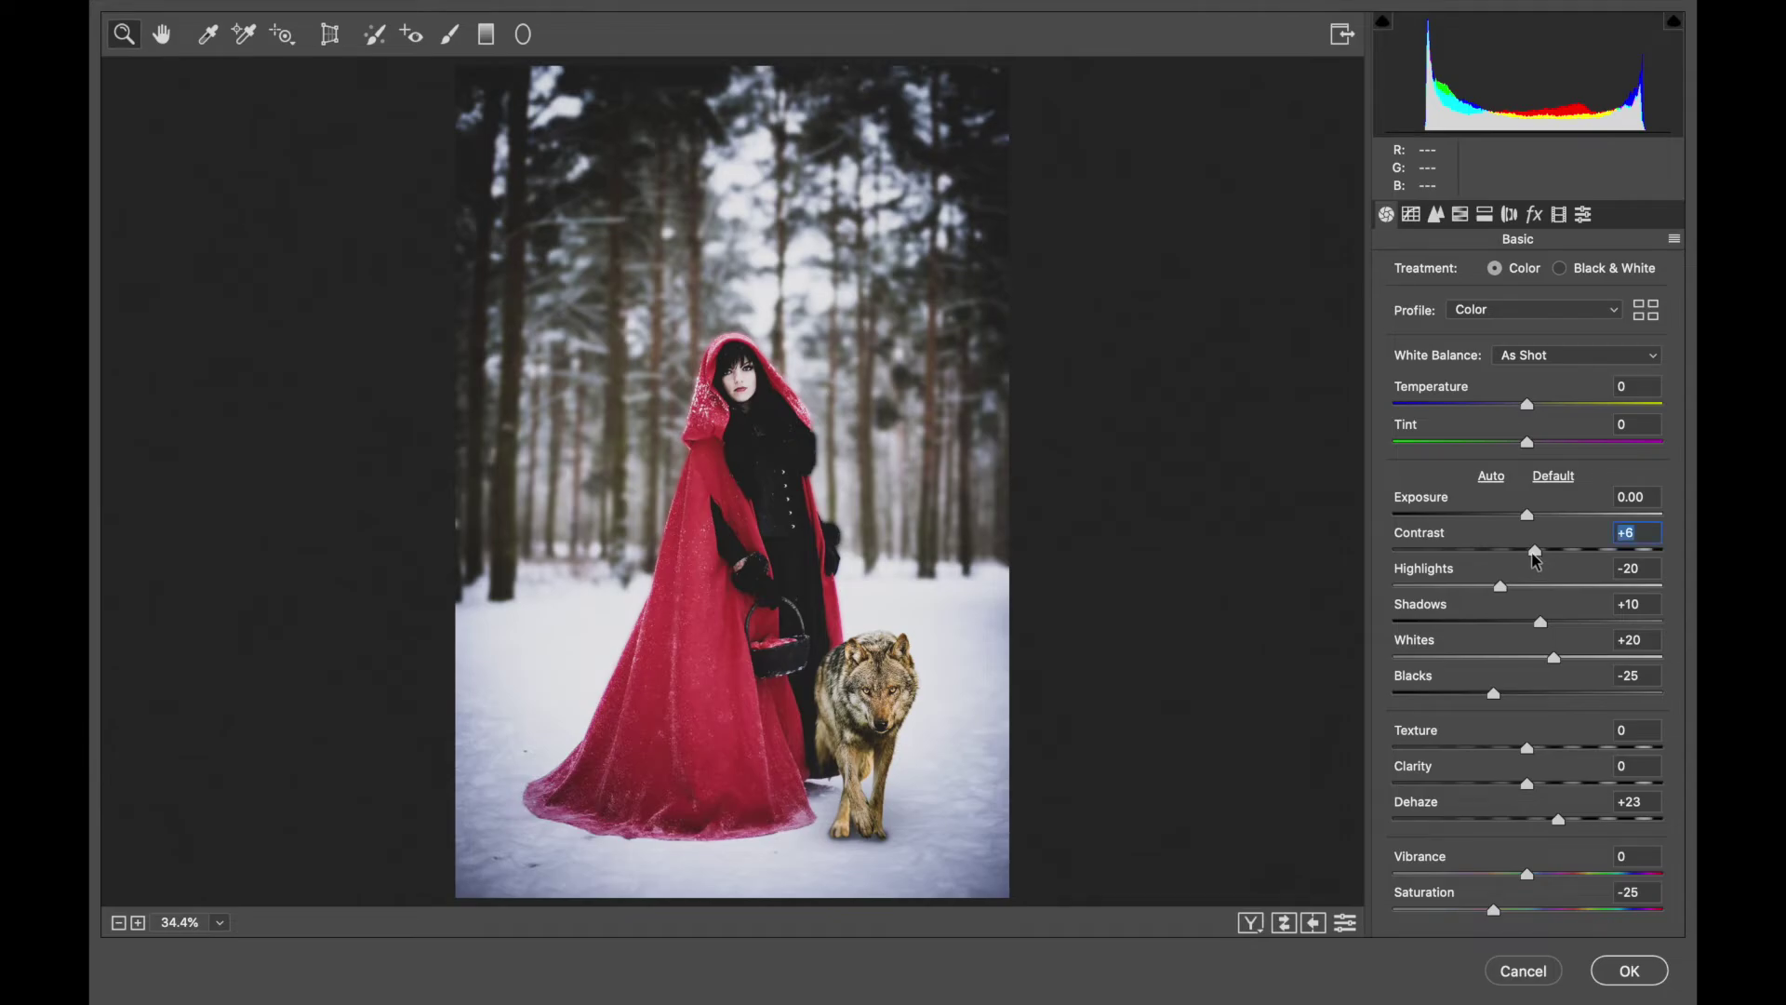
pyautogui.click(1634, 972)
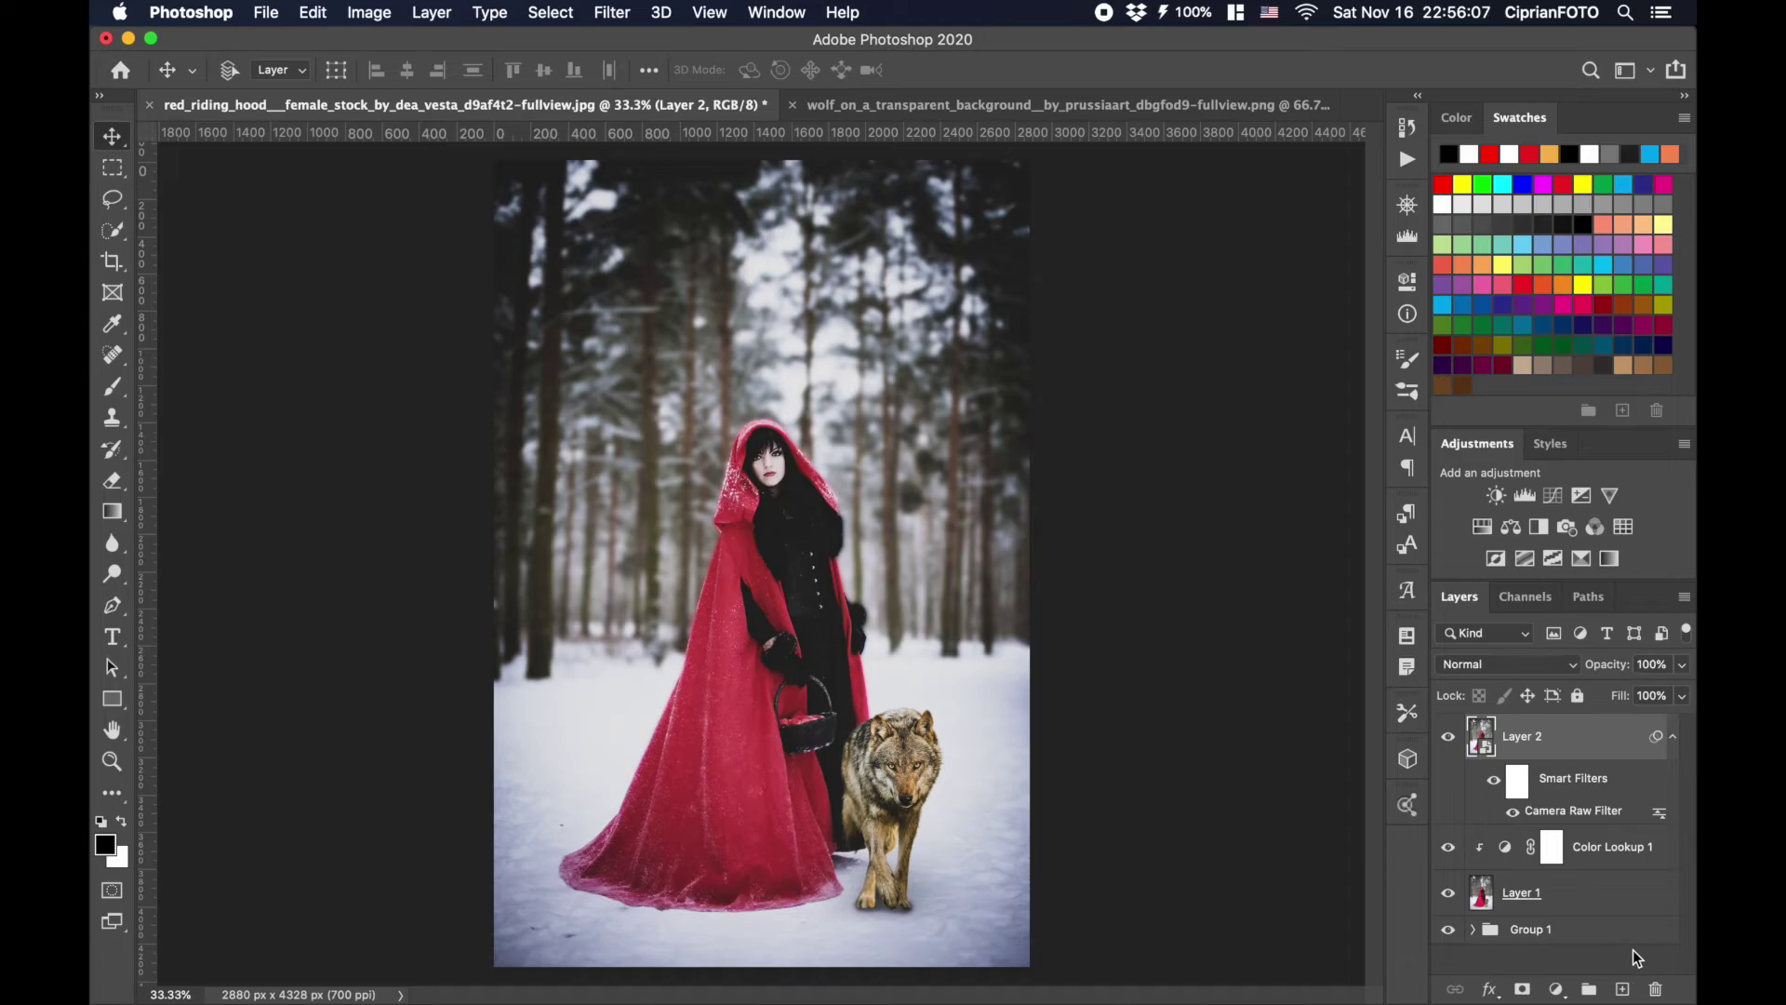
# Add a Color Lookup adjustment clipped to the smart object, load the Moonlight.3DL LUT and set the adjustment's fill to 40%.
pyautogui.click(1623, 528)
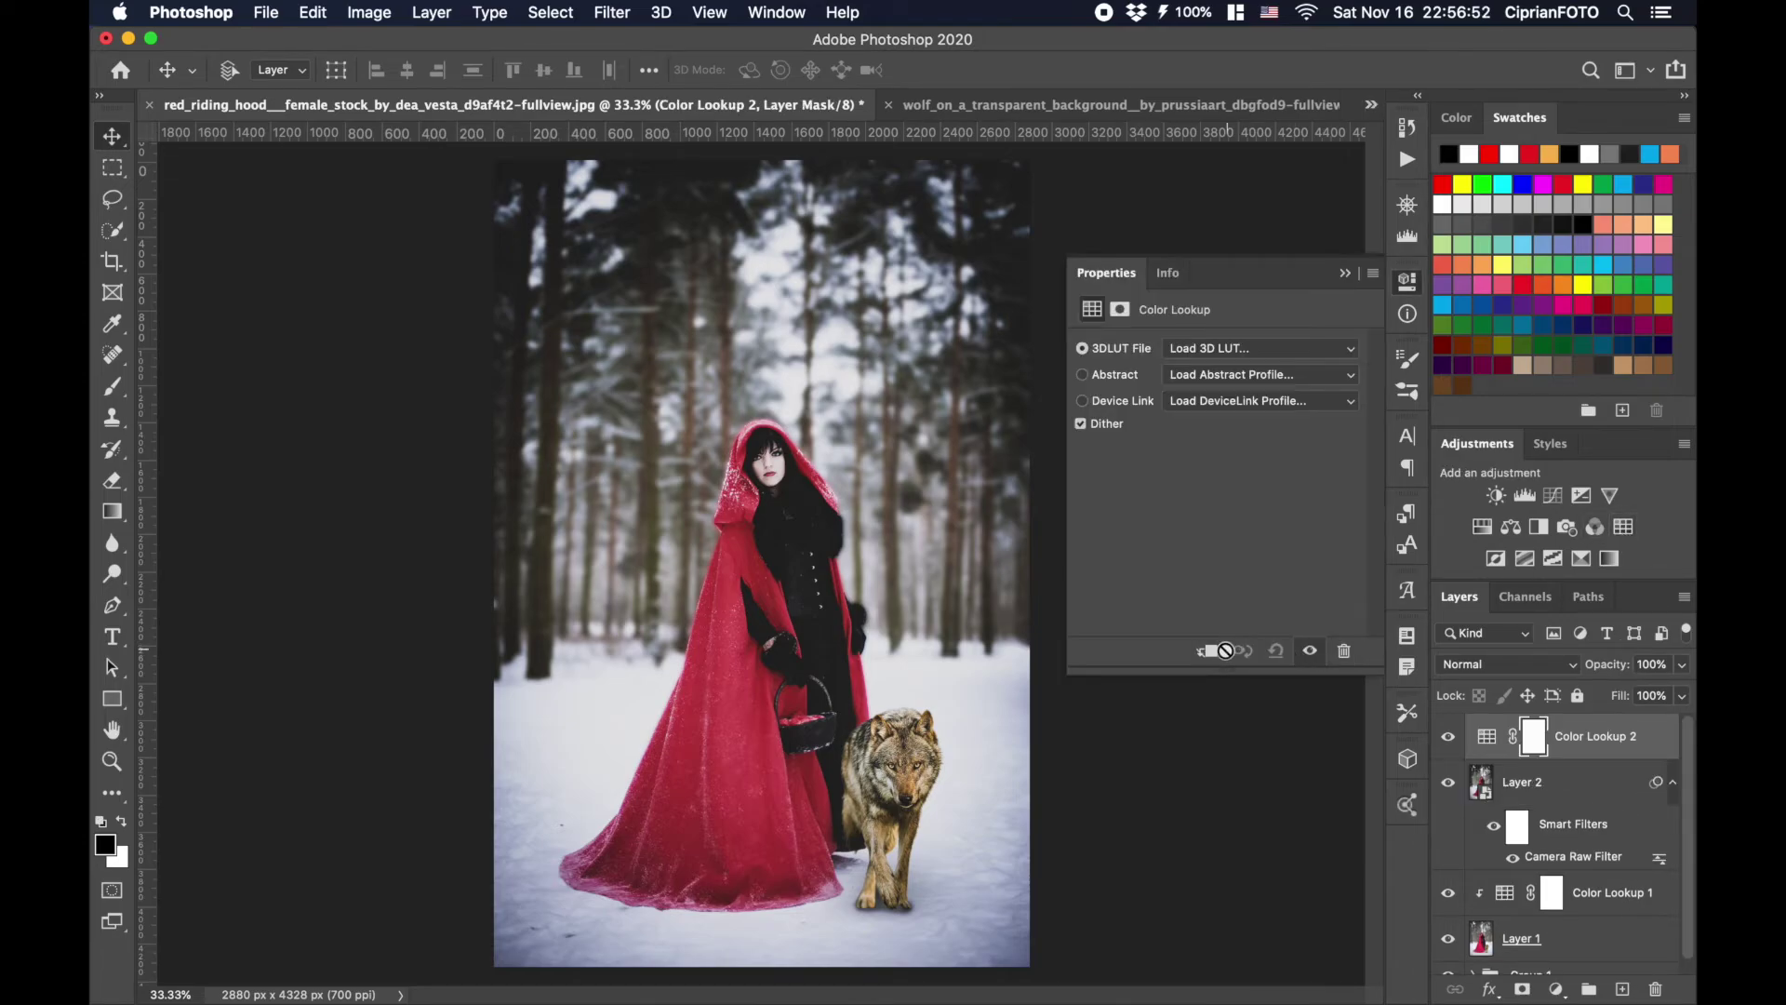
pyautogui.click(1209, 653)
pyautogui.click(1221, 349)
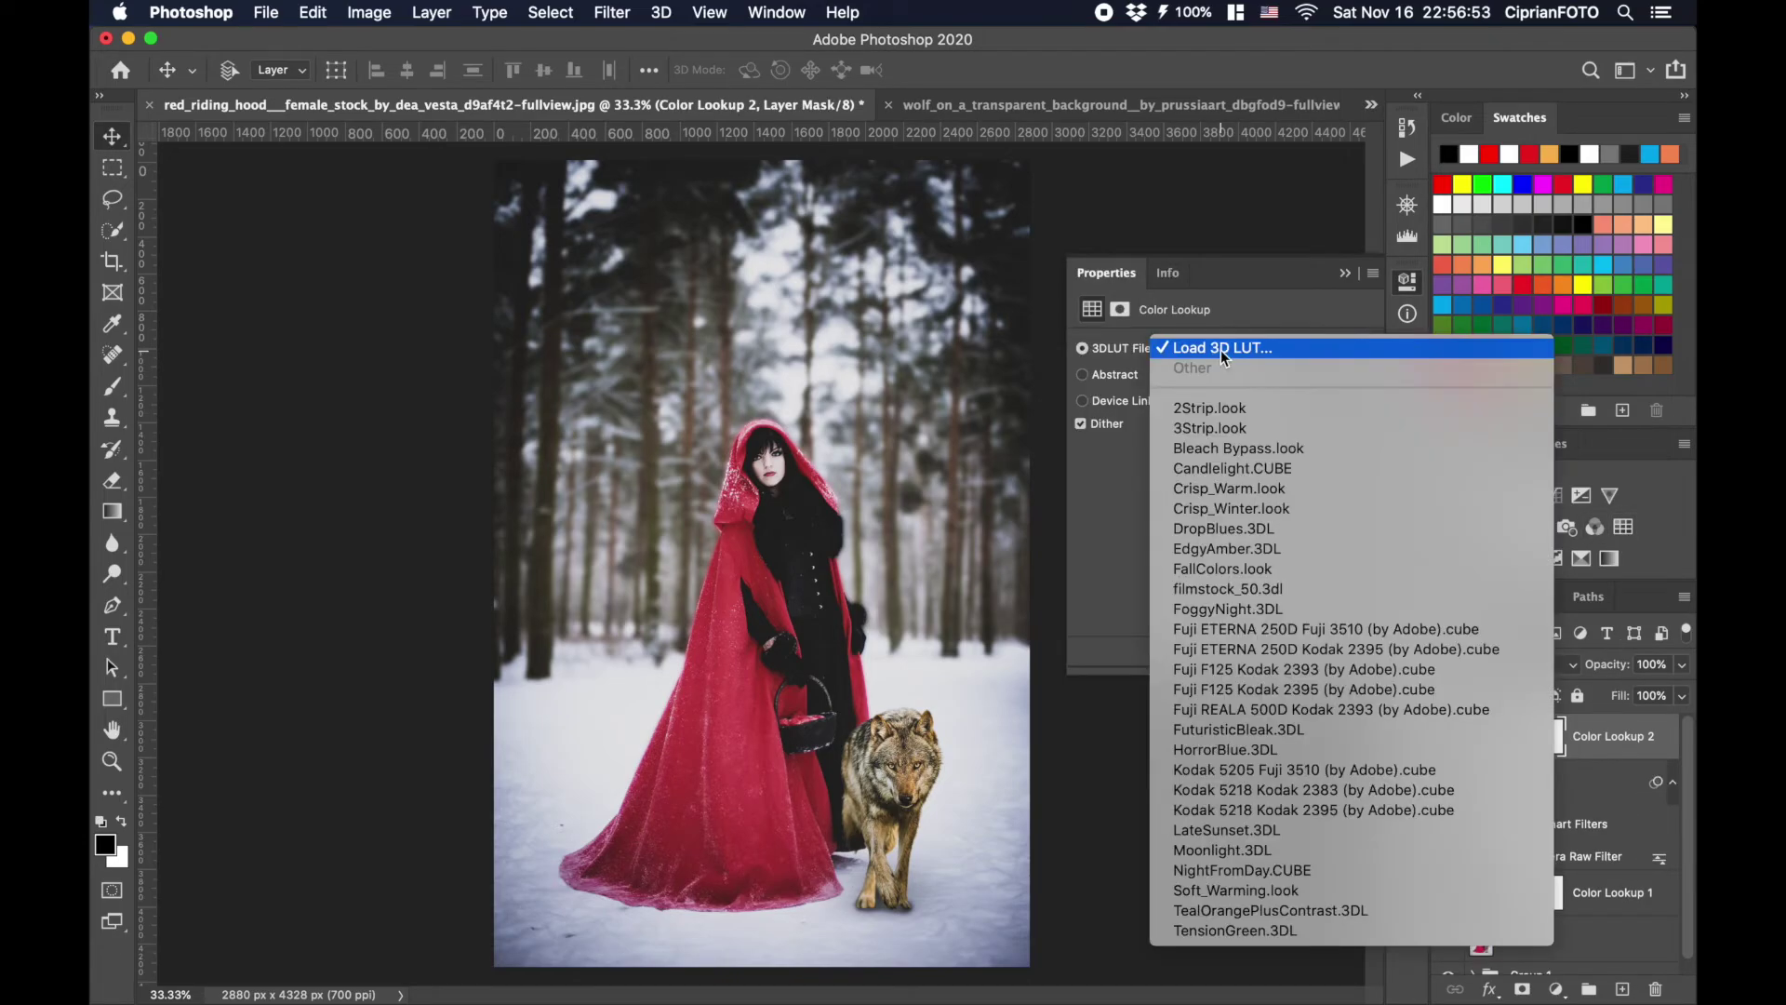
pyautogui.click(1256, 850)
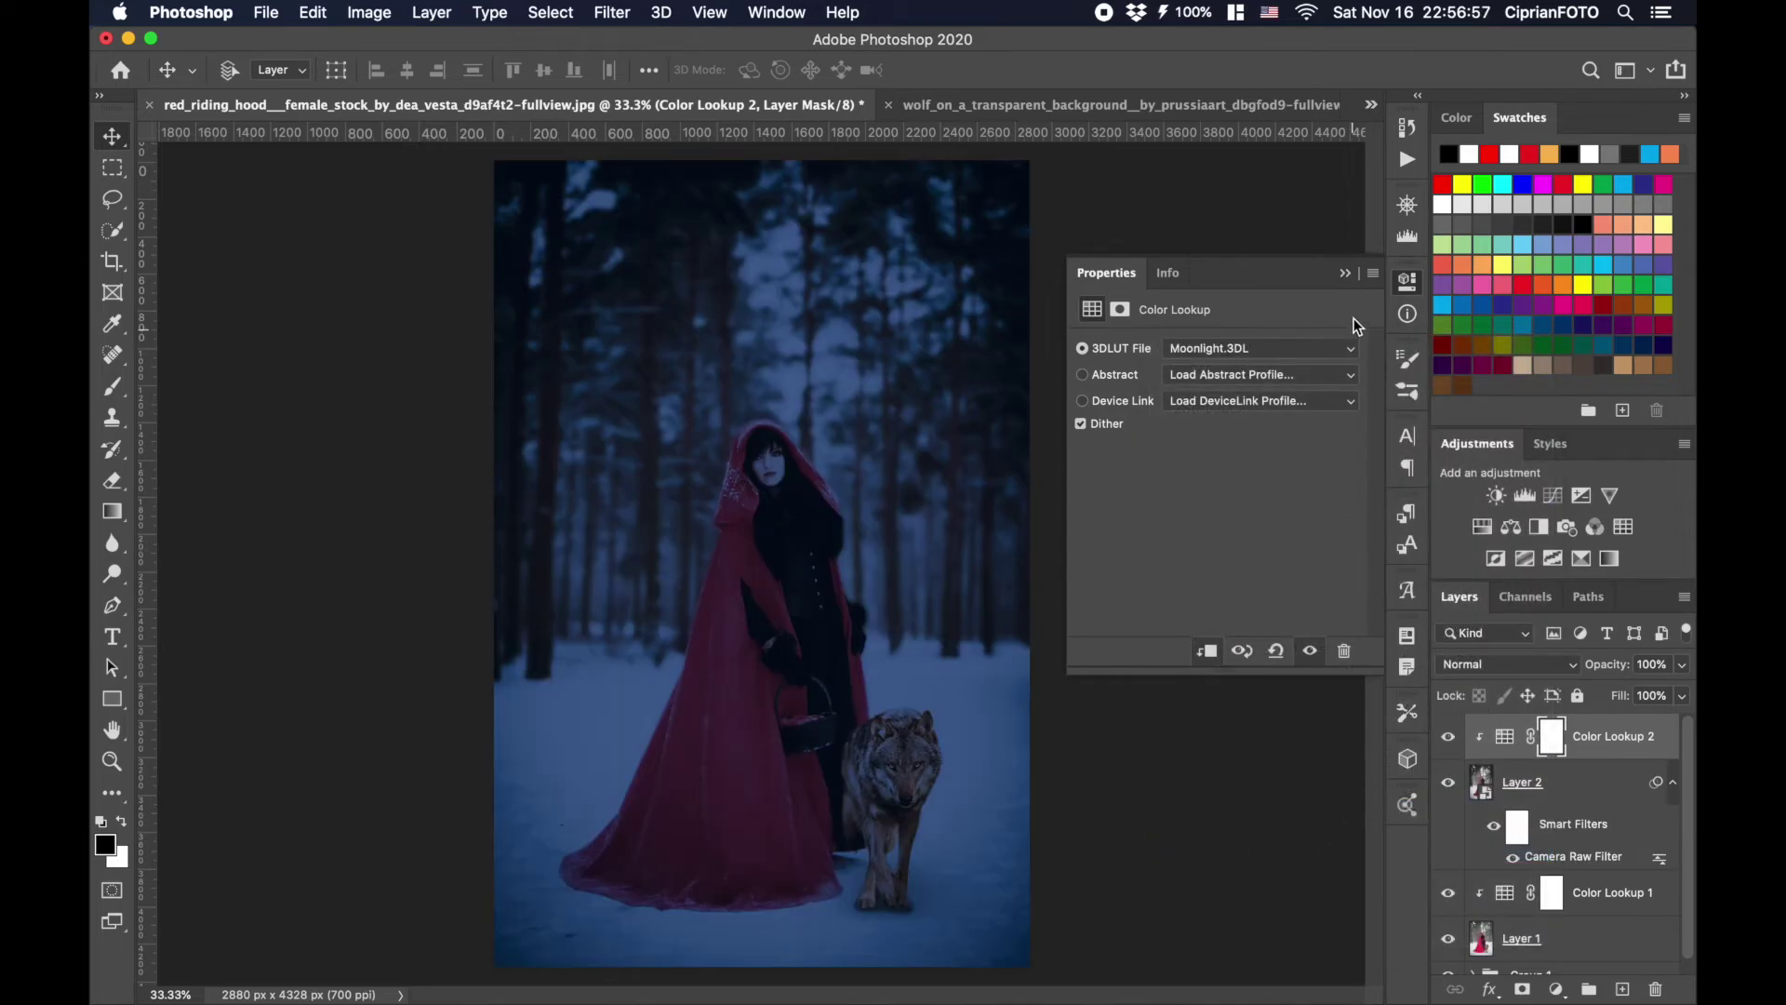
pyautogui.click(1345, 272)
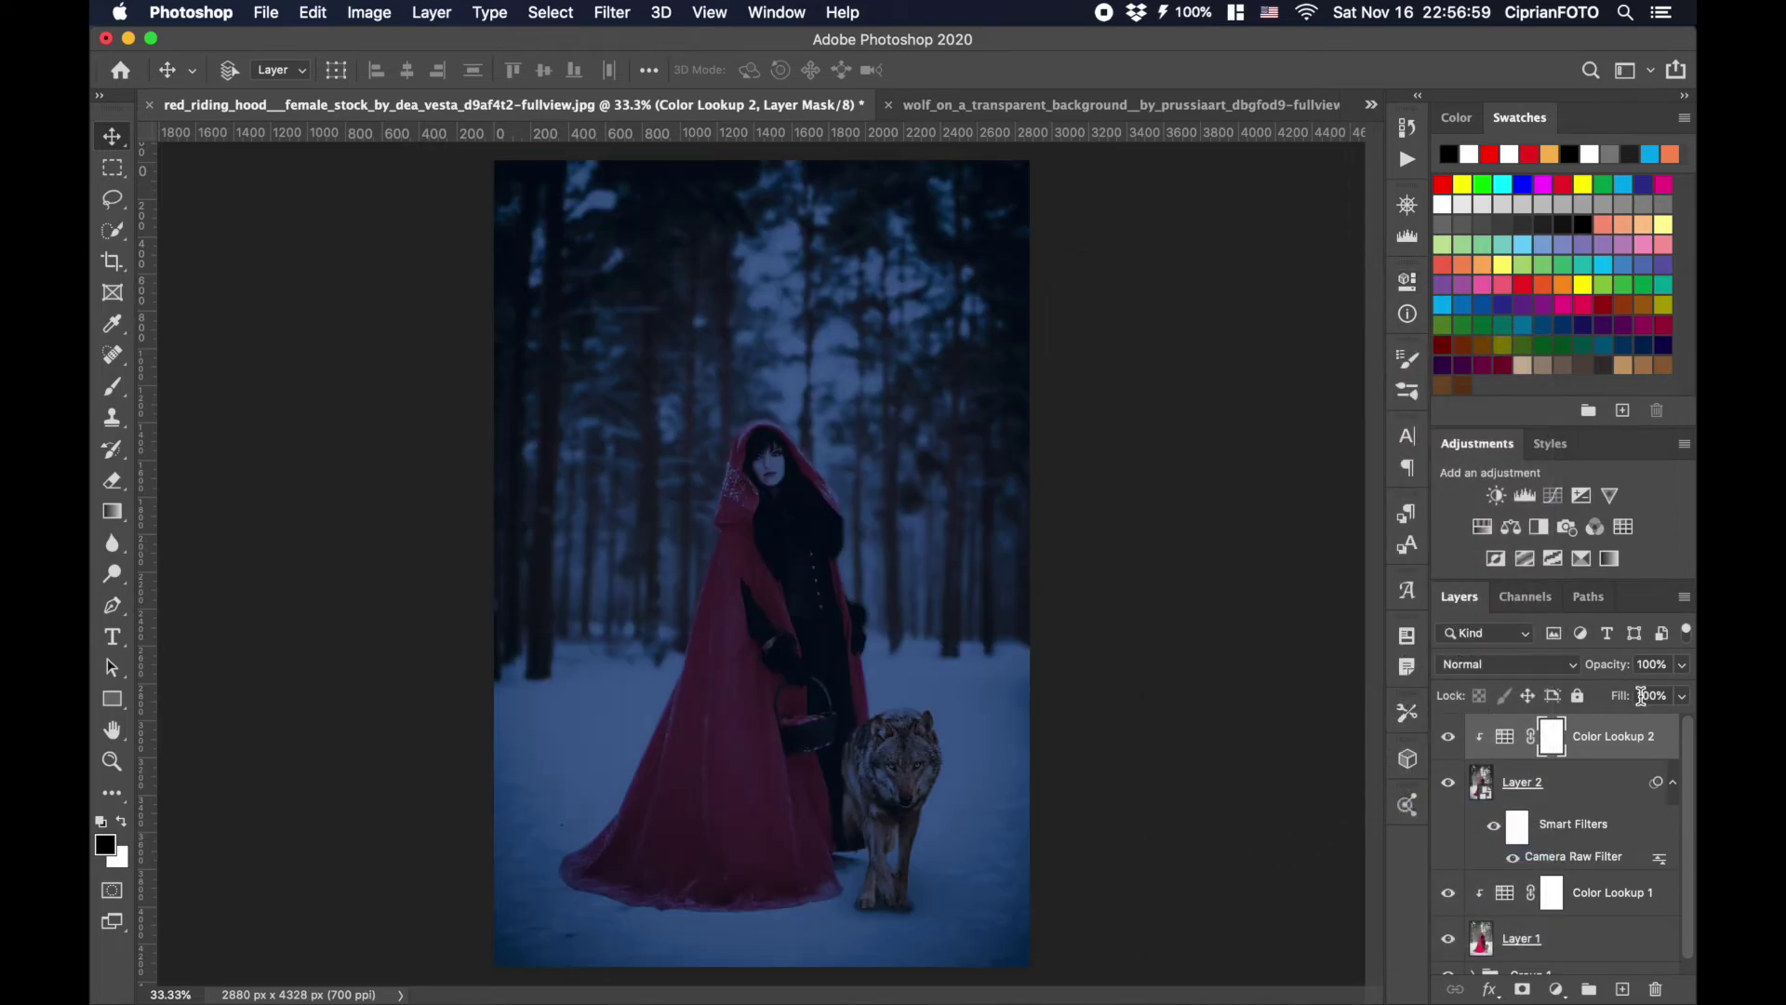
pyautogui.click(1641, 695)
pyautogui.write('40')
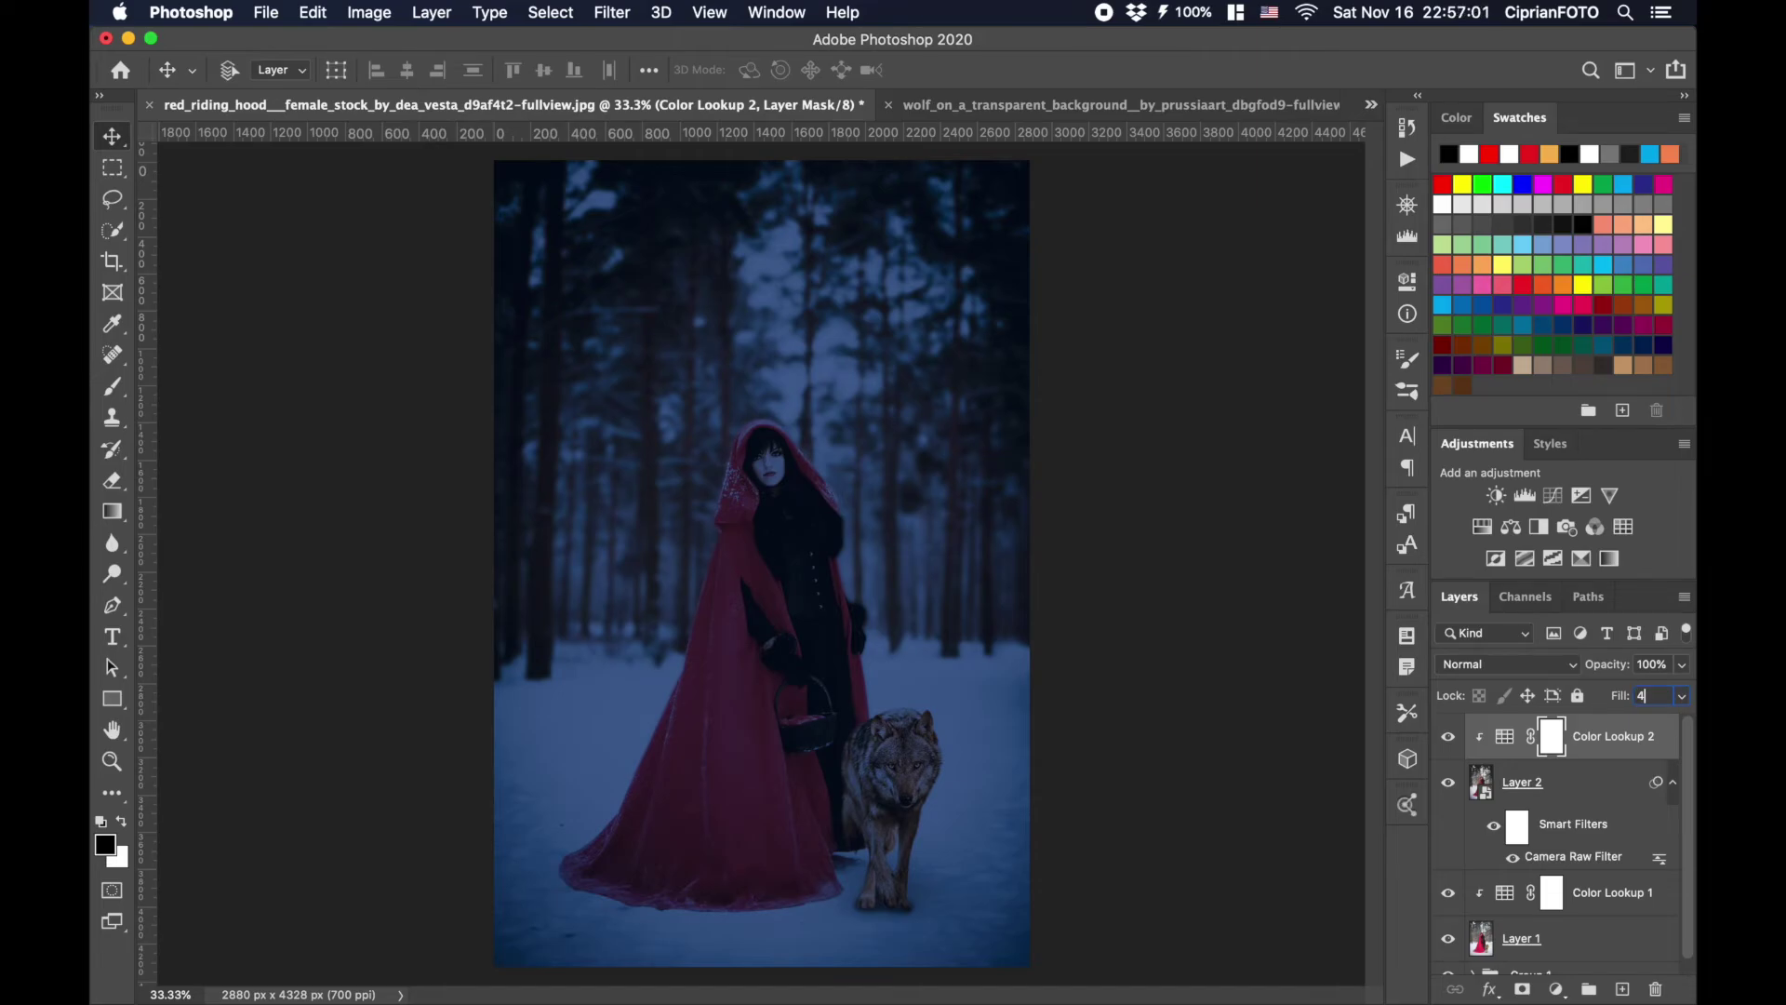